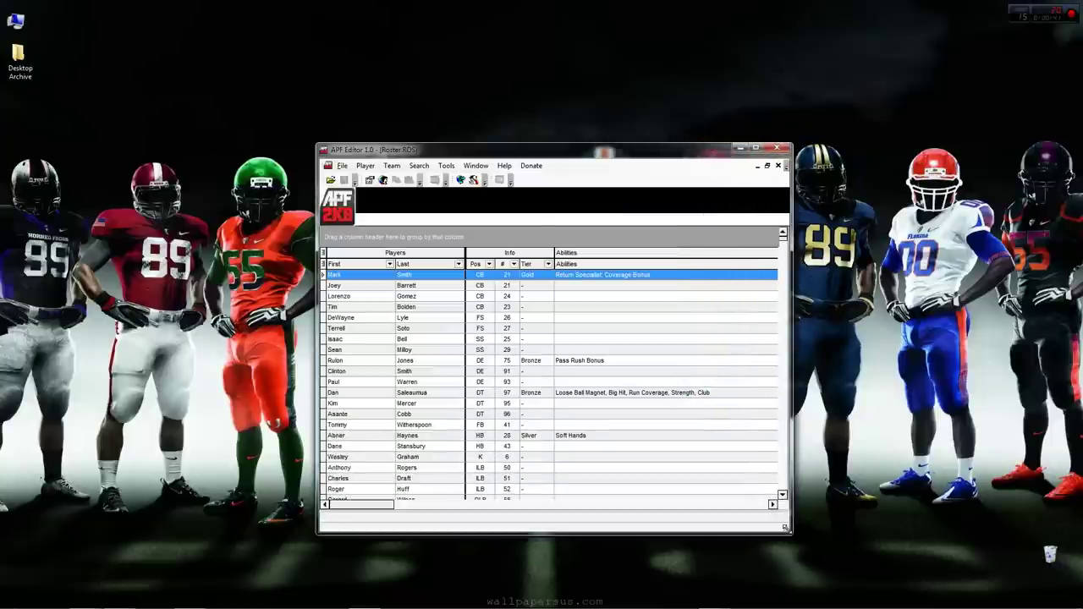
# Examine the general, attribute and ability settings of the first player in the list, leave them unsaved, and minimize the APF Editor 1.0 window.
pyautogui.doubleClick(470, 281)
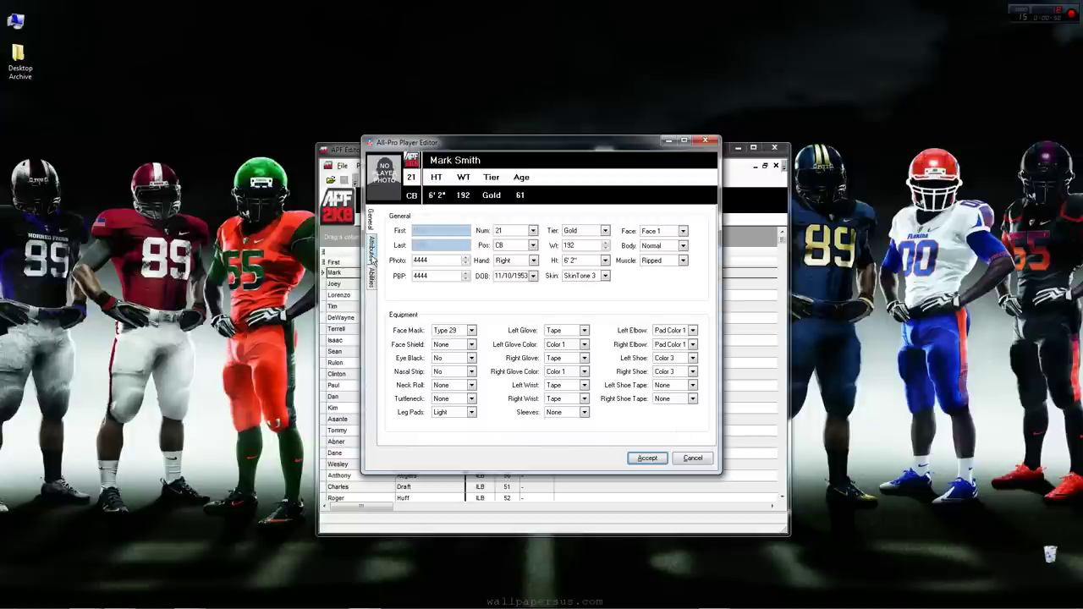
pyautogui.click(373, 253)
pyautogui.click(370, 219)
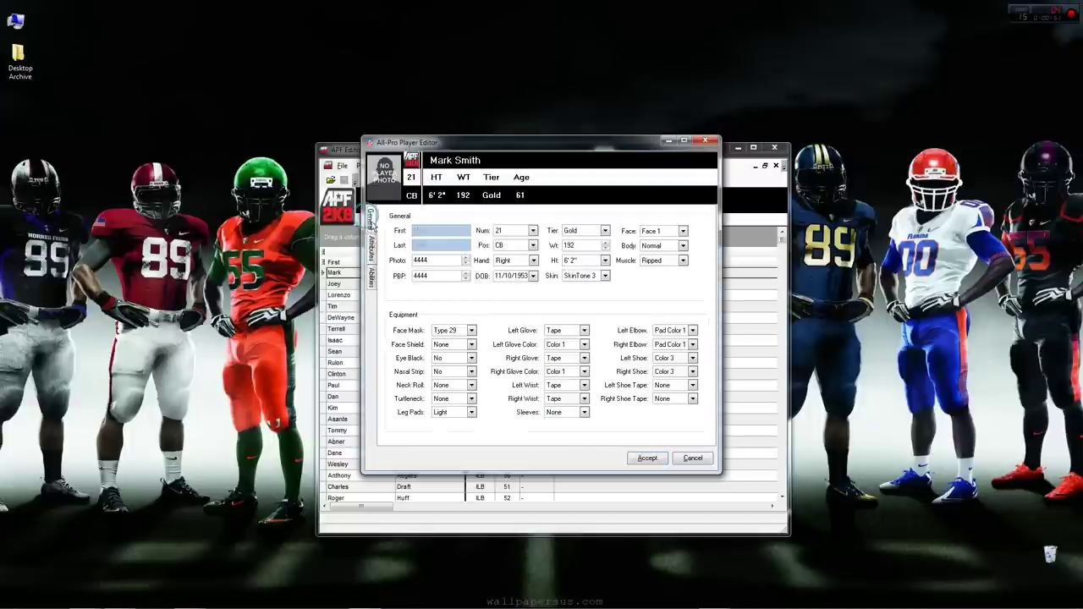
pyautogui.click(370, 246)
pyautogui.click(371, 272)
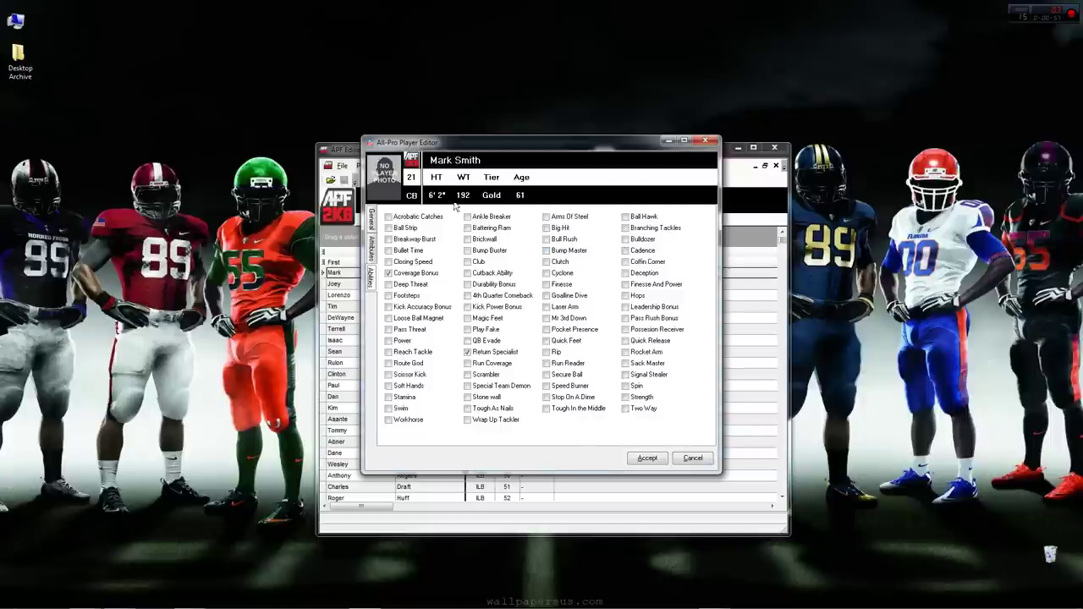
pyautogui.click(695, 458)
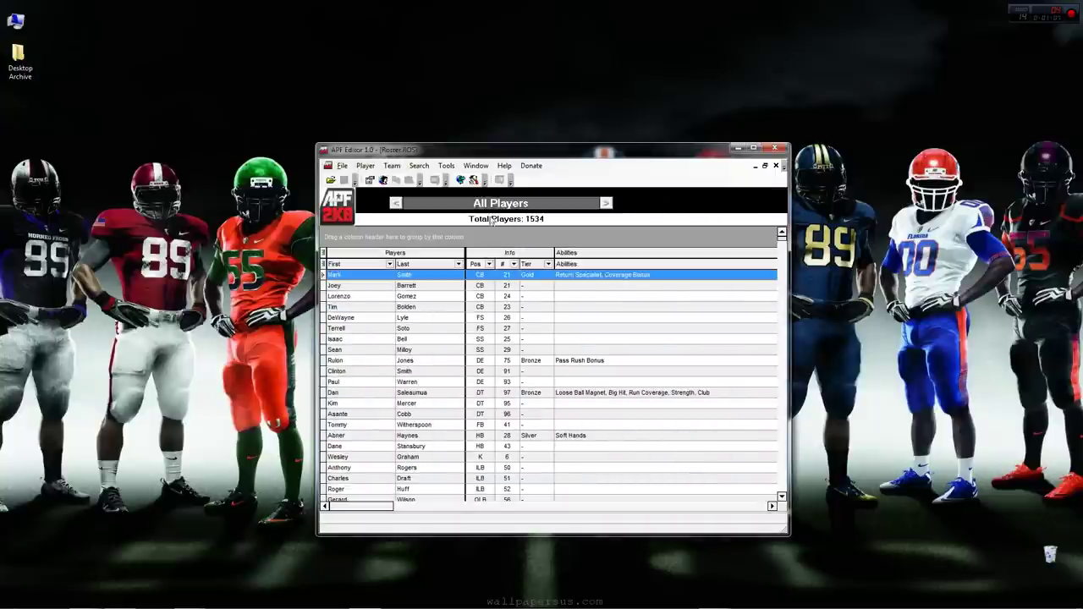
pyautogui.click(737, 148)
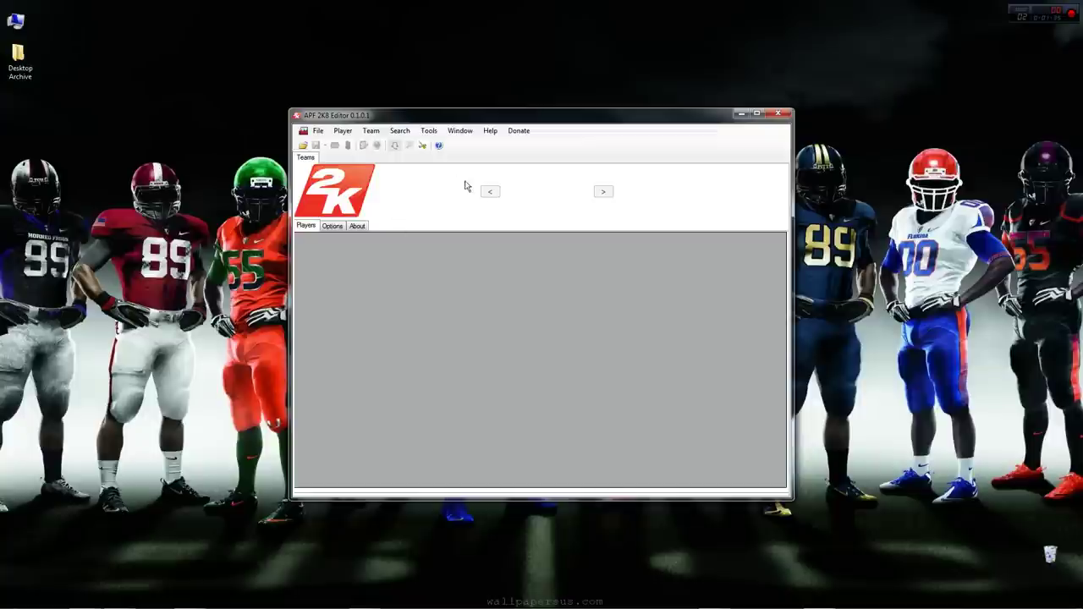
# Review the editor's general options for default team, auto backup and console, leaving them without saving.
pyautogui.click(422, 146)
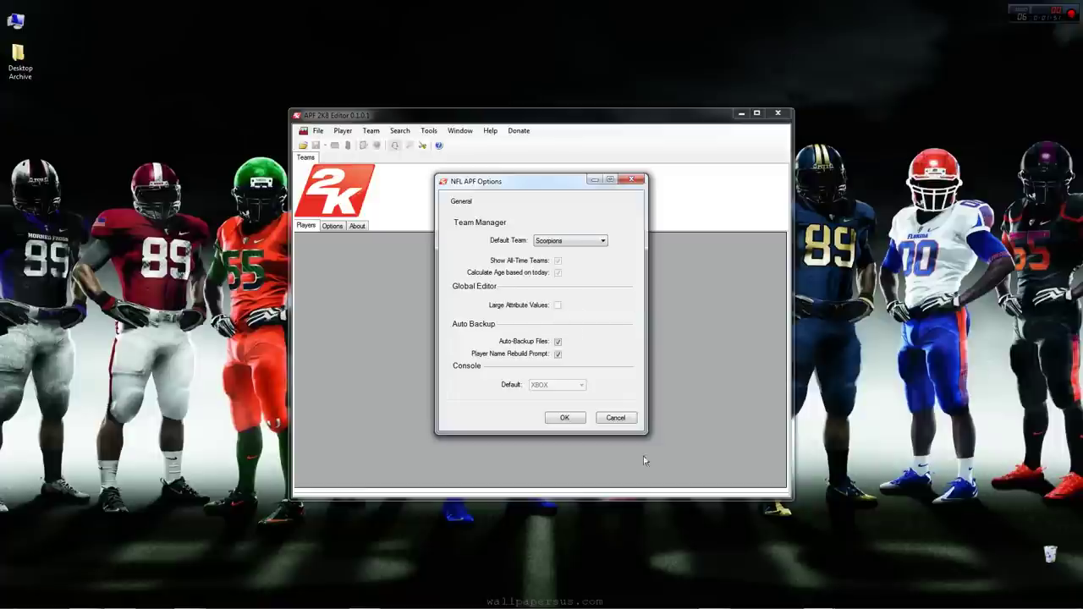
pyautogui.click(606, 419)
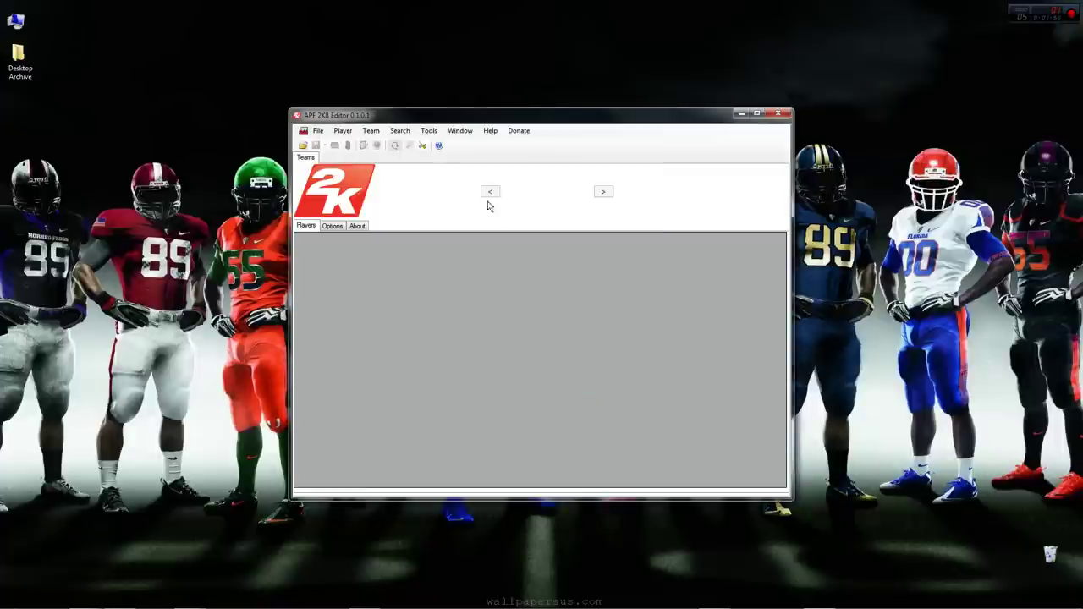
pyautogui.click(428, 130)
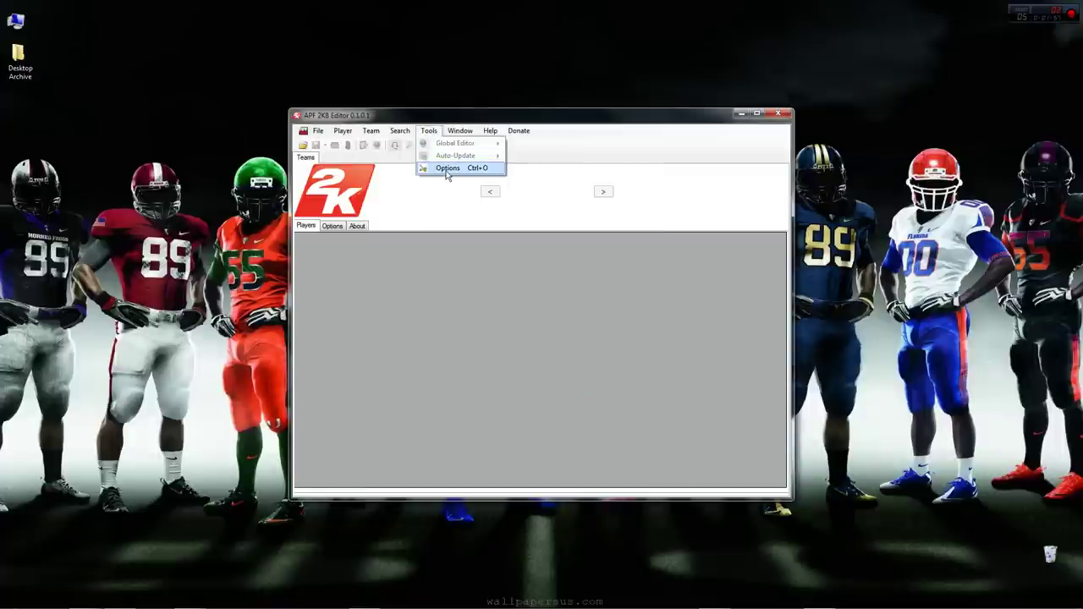
pyautogui.click(429, 263)
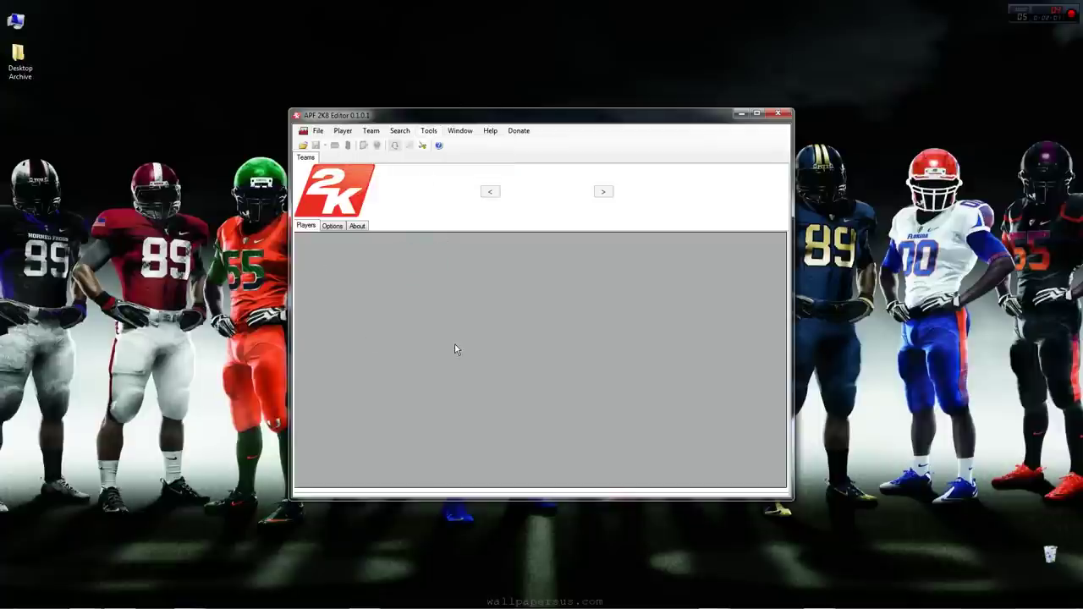
# Switch to Windows Explorer and go to the Resources > Rosters > CAG > CAGXXXVII folder of the APF 2K8 Editor project.
pyautogui.click(84, 598)
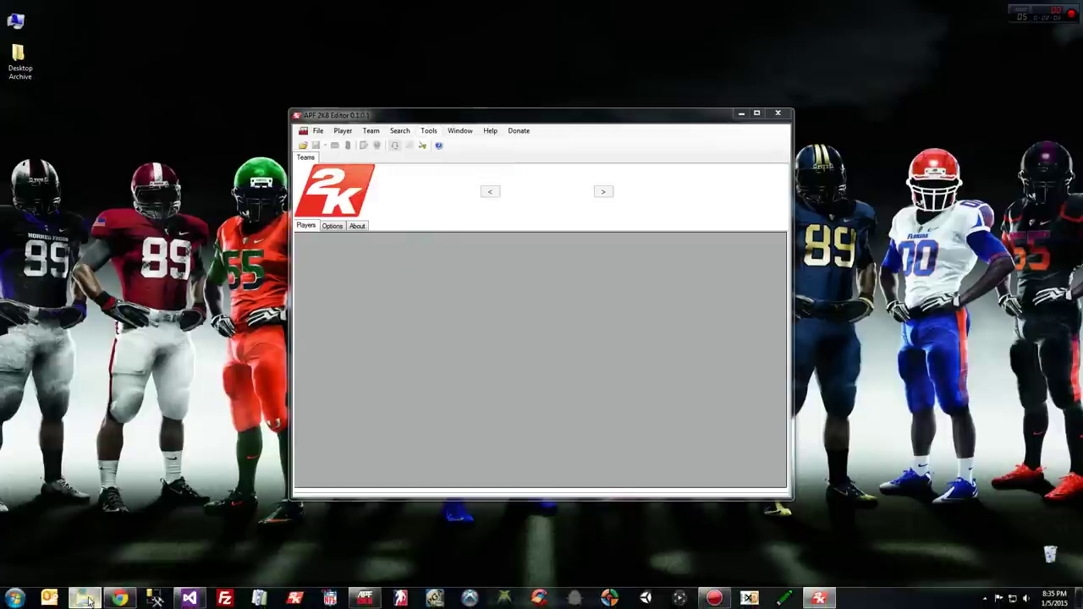
pyautogui.doubleClick(406, 248)
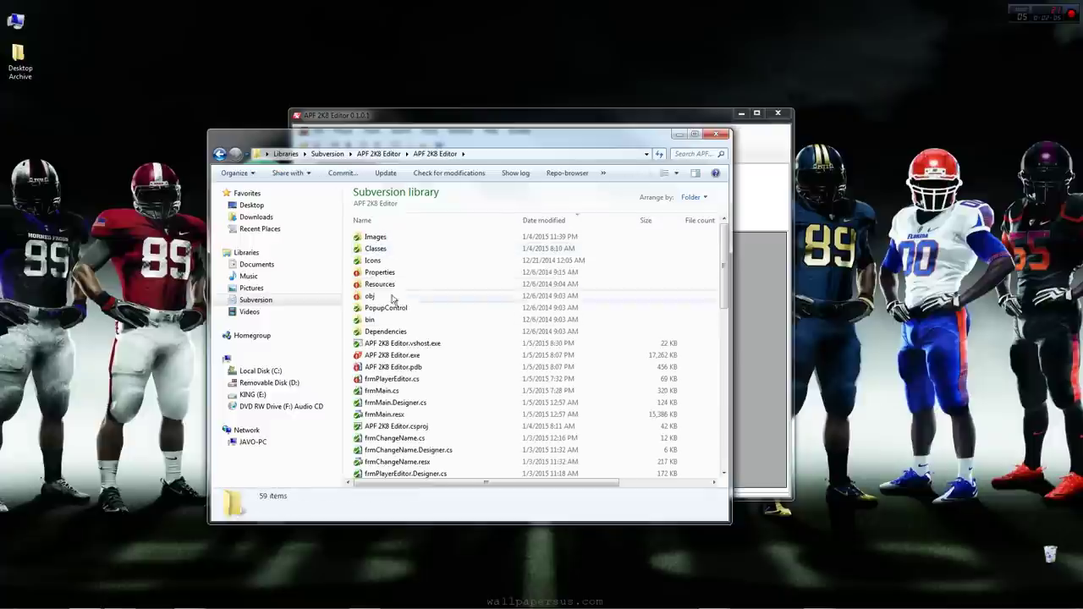
pyautogui.doubleClick(379, 284)
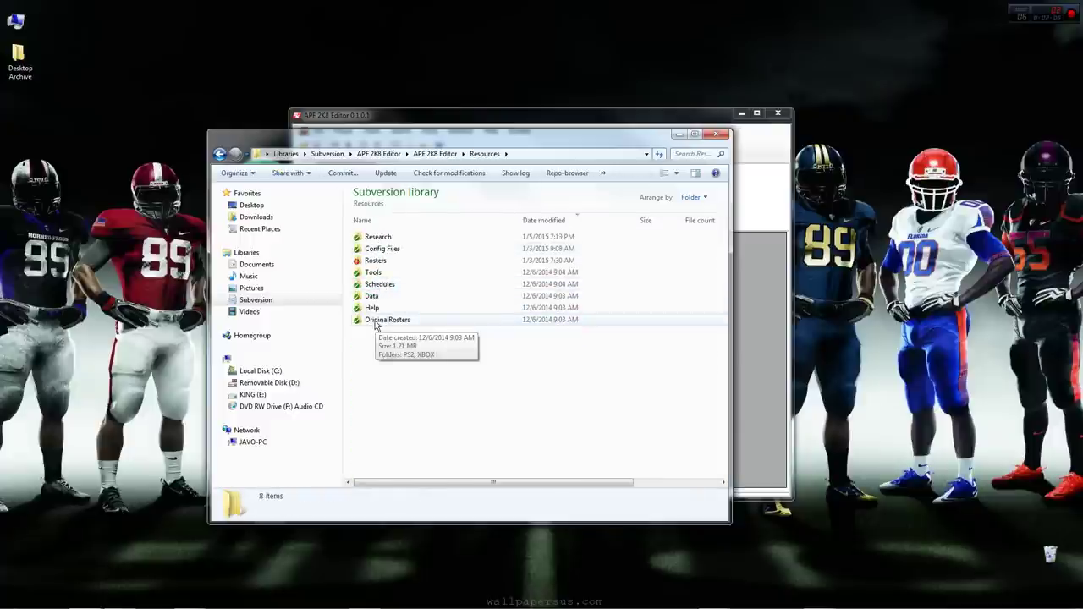
pyautogui.doubleClick(375, 259)
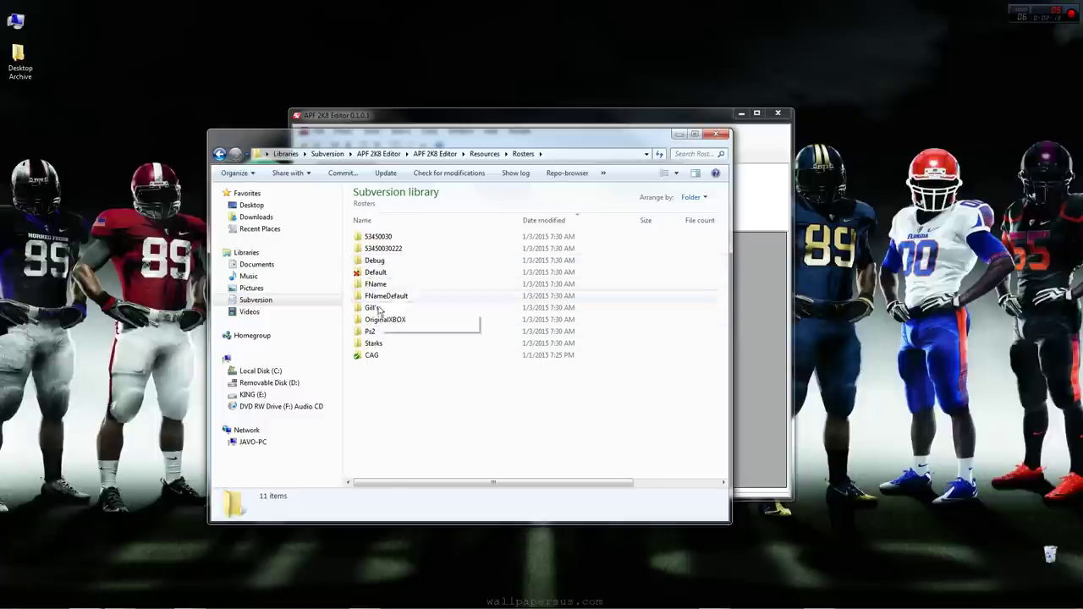
pyautogui.doubleClick(372, 355)
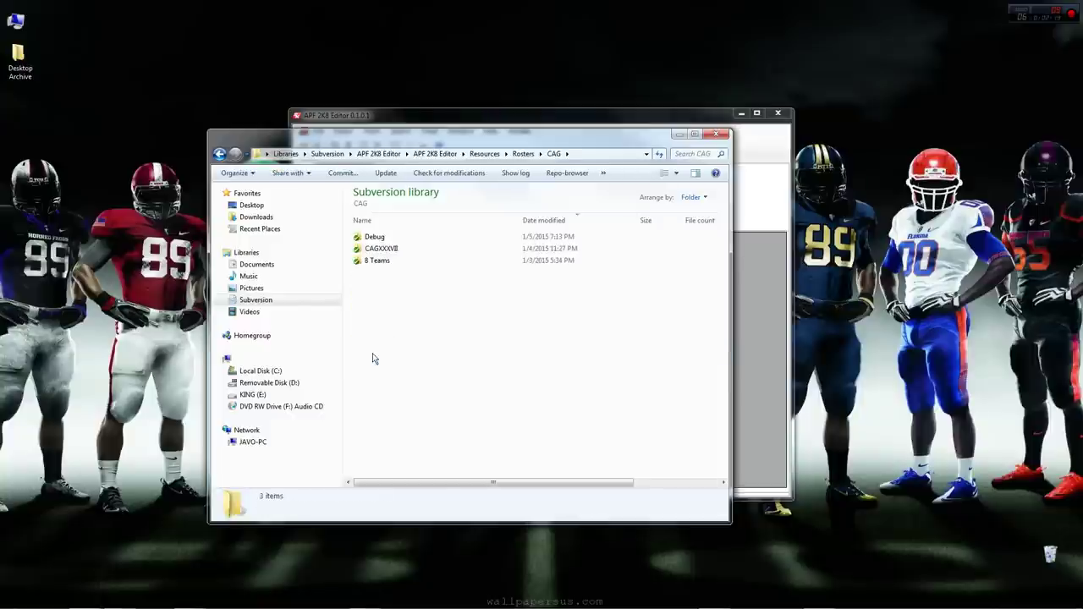
pyautogui.doubleClick(373, 248)
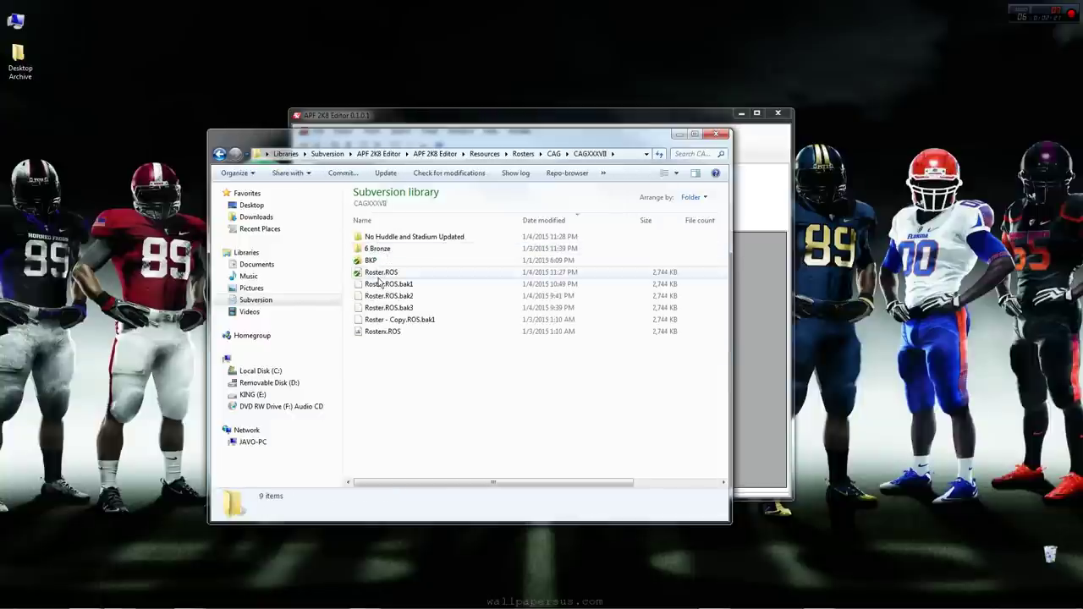
# Load Roster.ROS from the CAGXXXVII folder into the APF 2K8 Editor in ONLINE mode.
pyautogui.moveTo(381, 273); pyautogui.dragTo(638, 145)
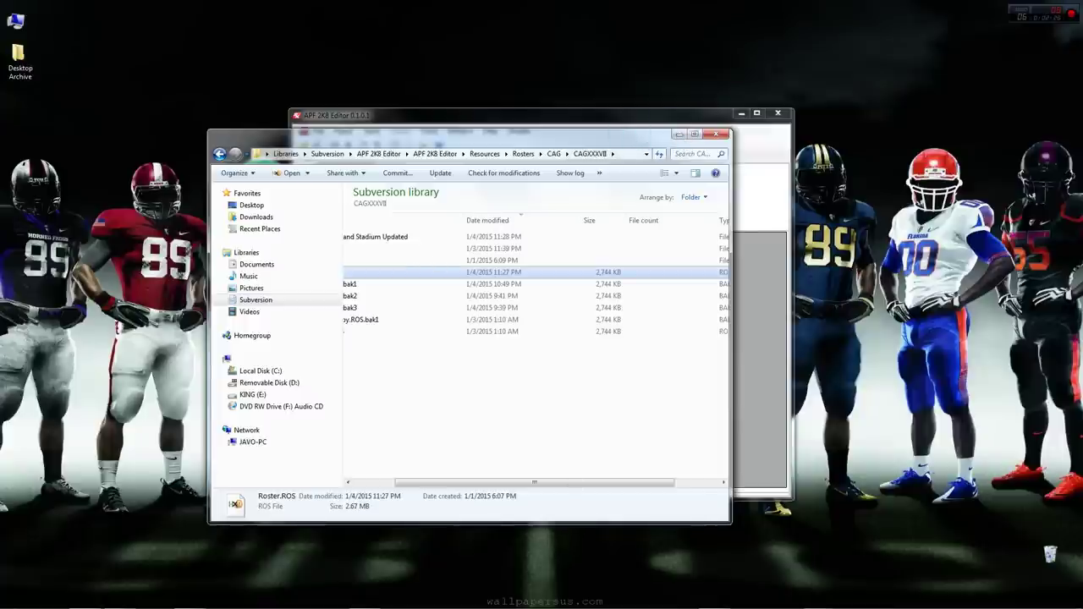
pyautogui.moveTo(817, 602)
pyautogui.click(861, 520)
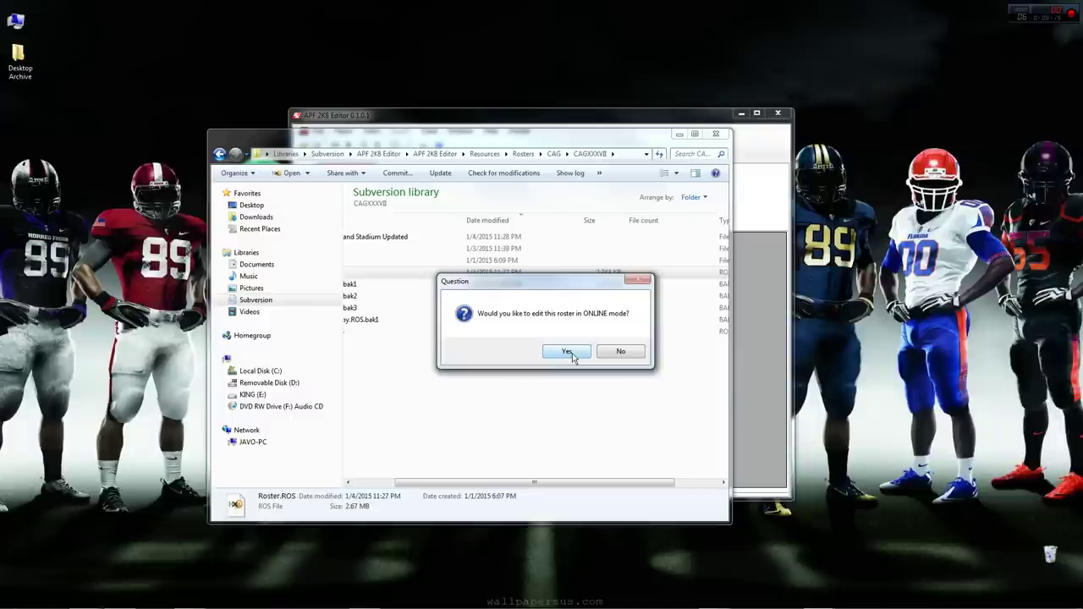
pyautogui.click(567, 351)
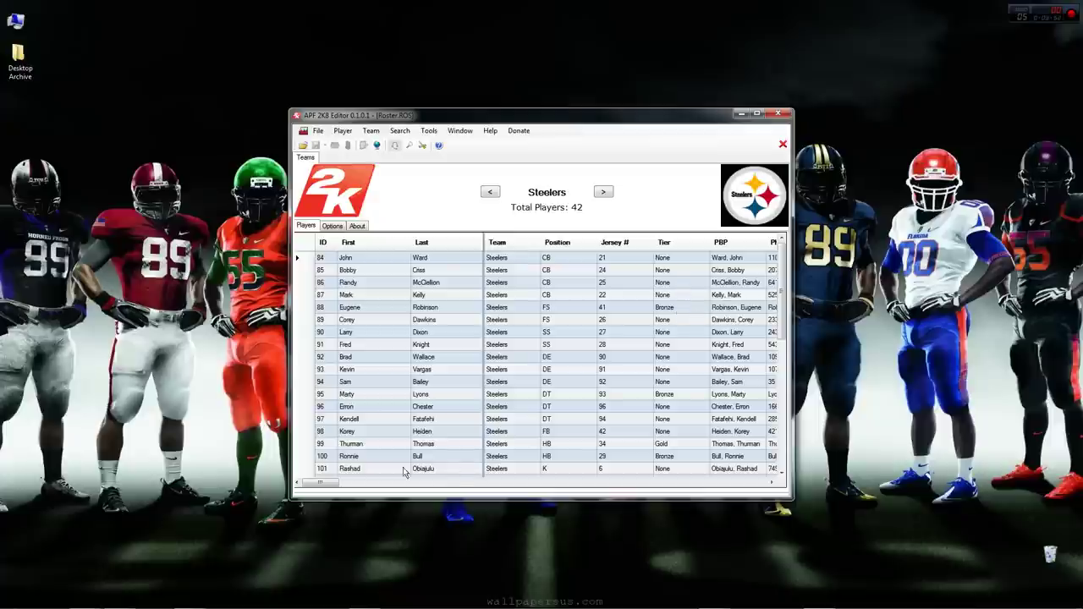
# Look over the PBP, photo and college columns of the Steelers roster and sort the players by college.
pyautogui.moveTo(322, 483); pyautogui.dragTo(340, 484)
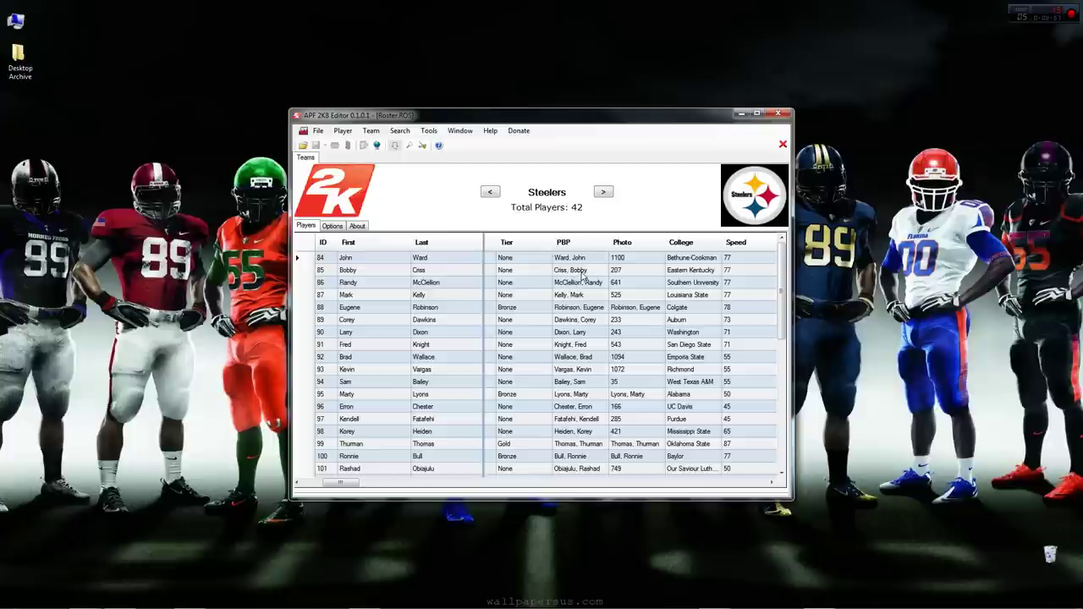
pyautogui.scroll(-8, 584, 279)
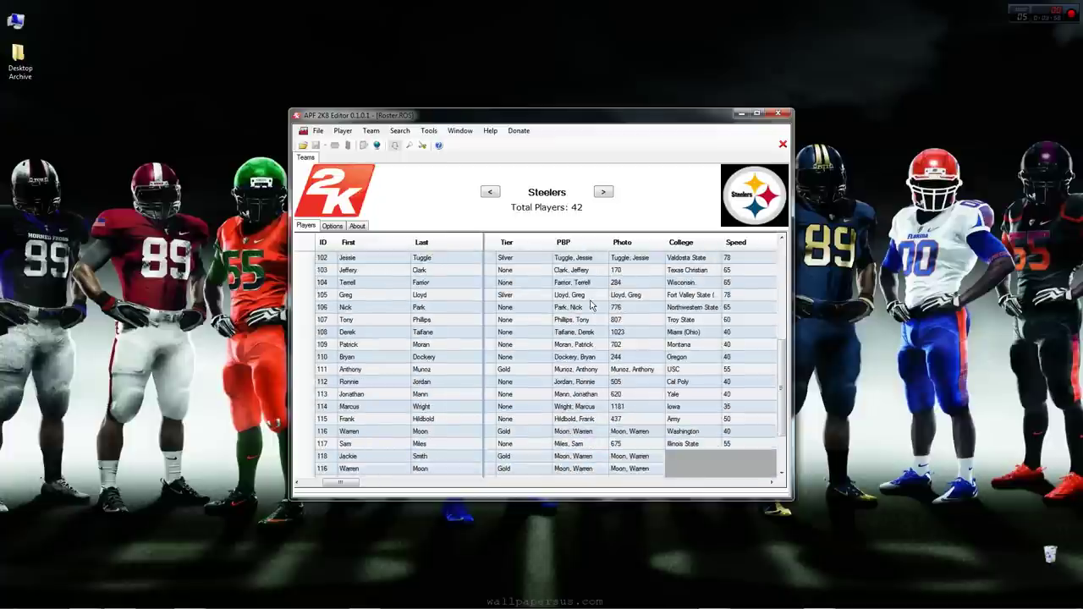
pyautogui.scroll(8, 590, 371)
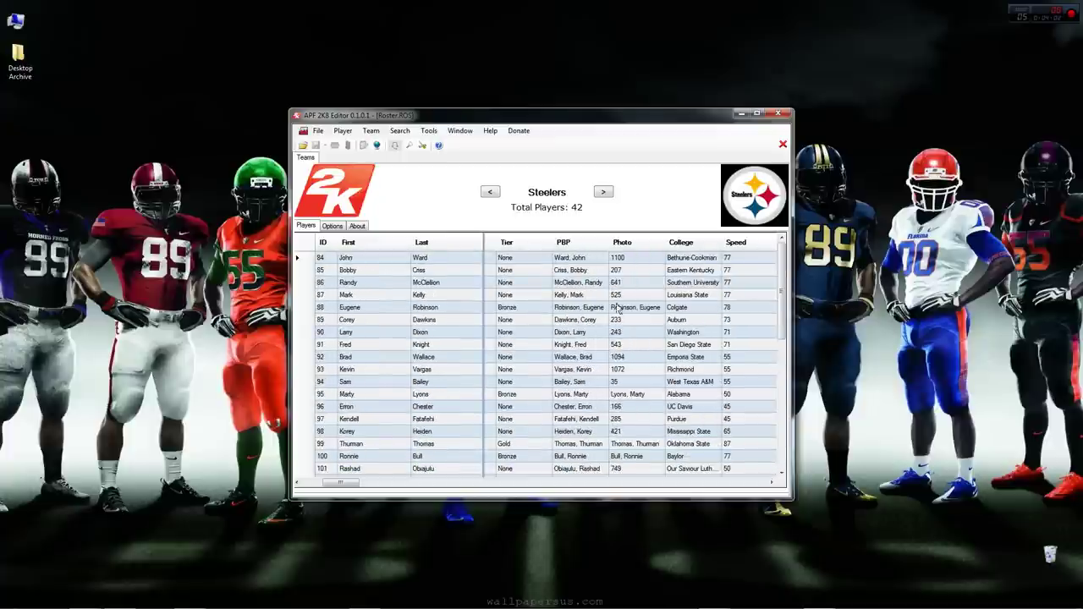
pyautogui.click(630, 383)
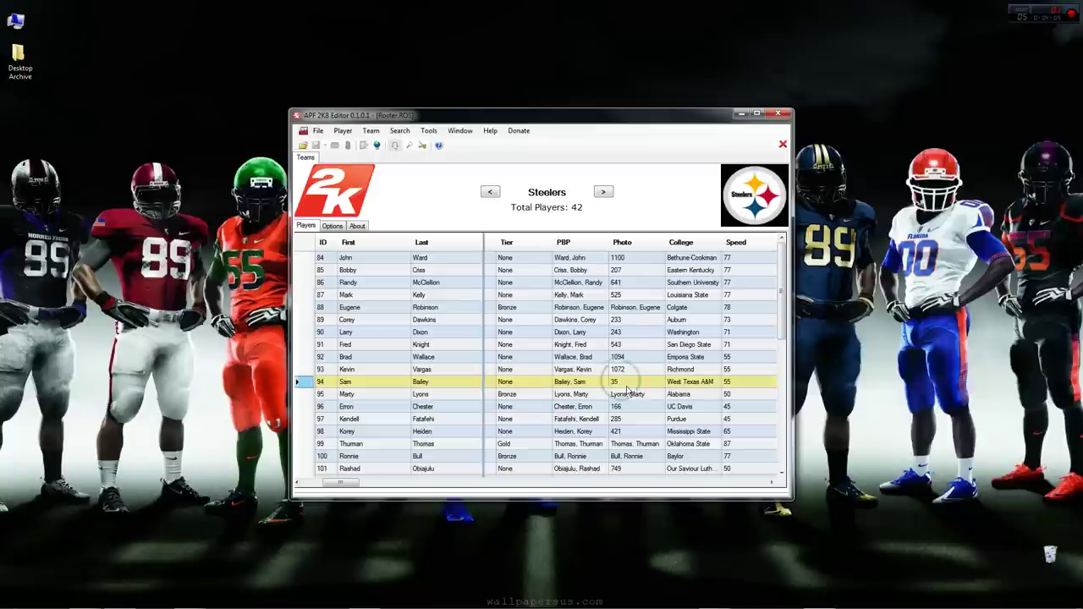
pyautogui.click(616, 394)
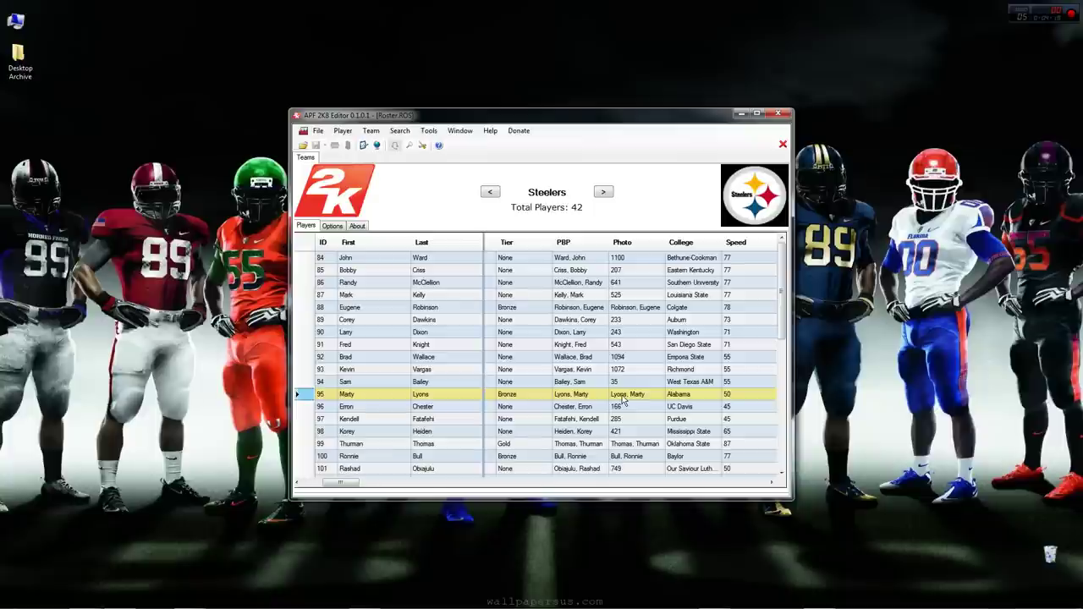
pyautogui.click(630, 382)
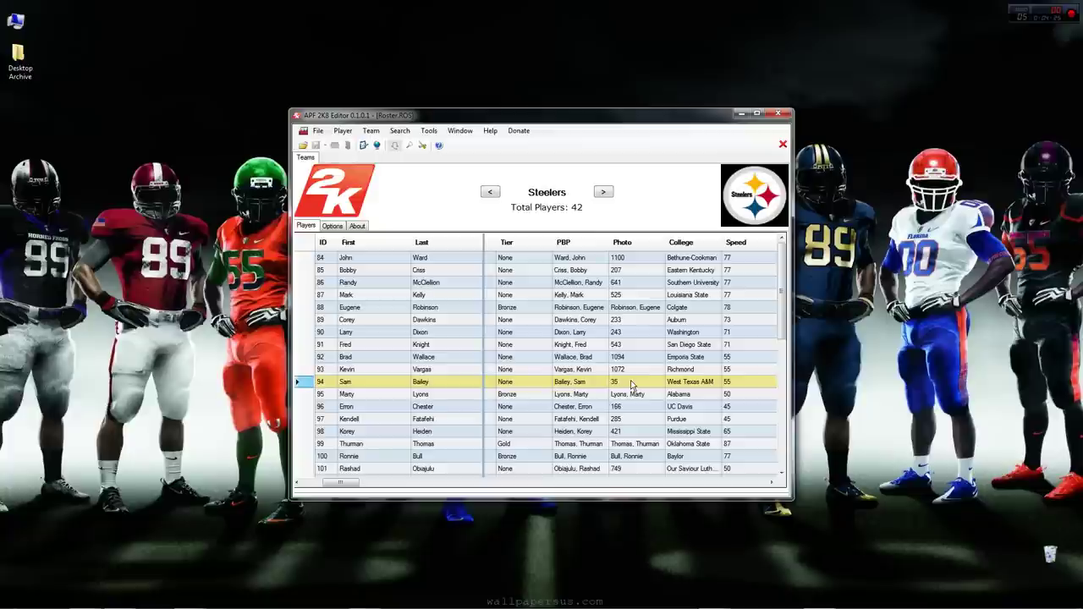
pyautogui.click(677, 242)
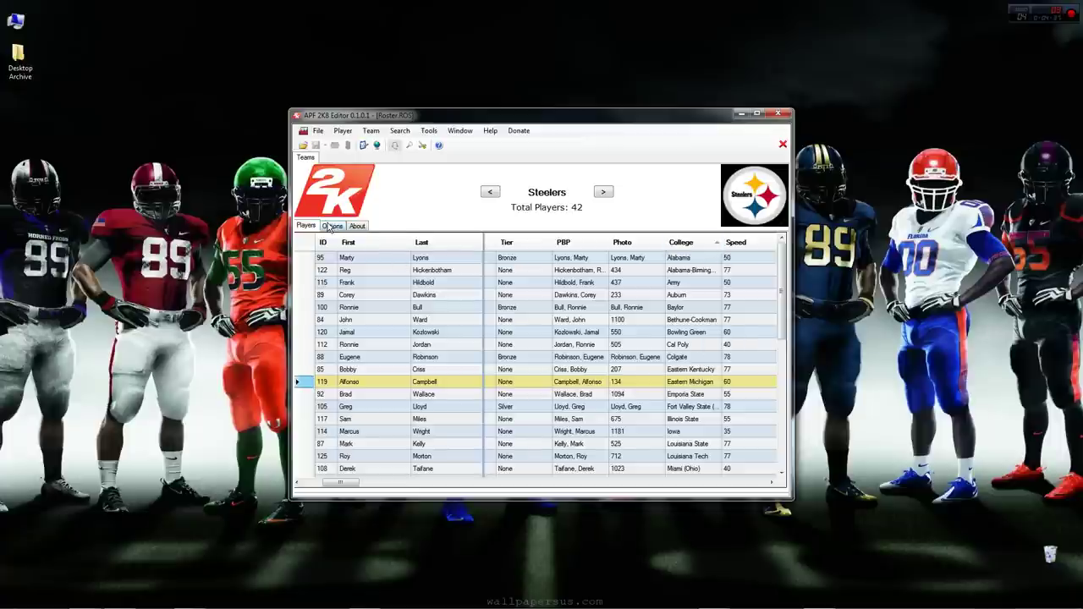
# Step forward through the team rosters from the Steelers to the Cougars.
pyautogui.click(603, 193)
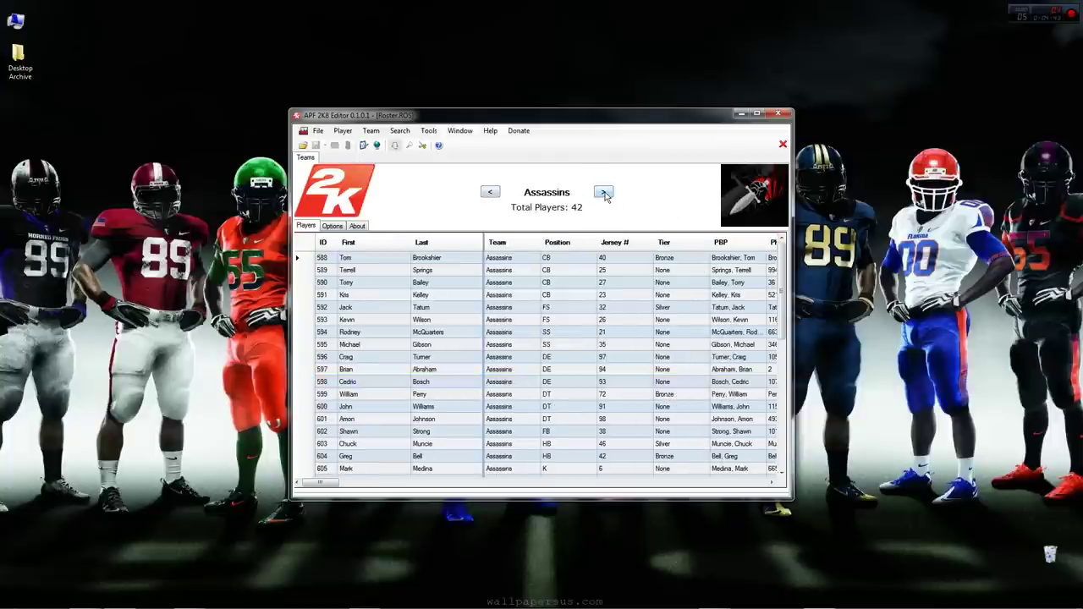
pyautogui.click(603, 193)
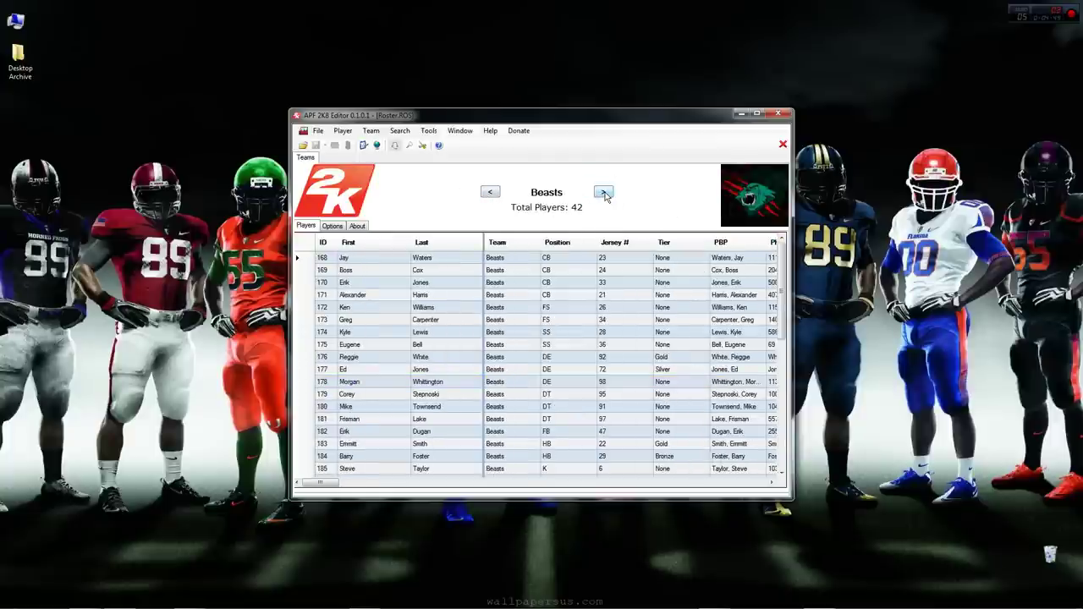
pyautogui.click(488, 350)
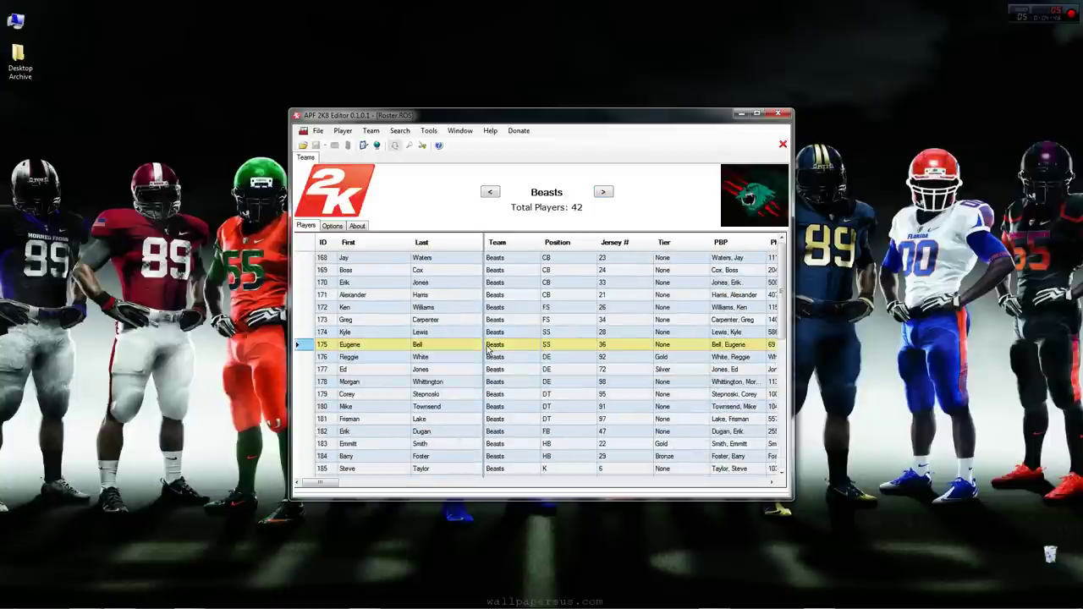
pyautogui.click(603, 192)
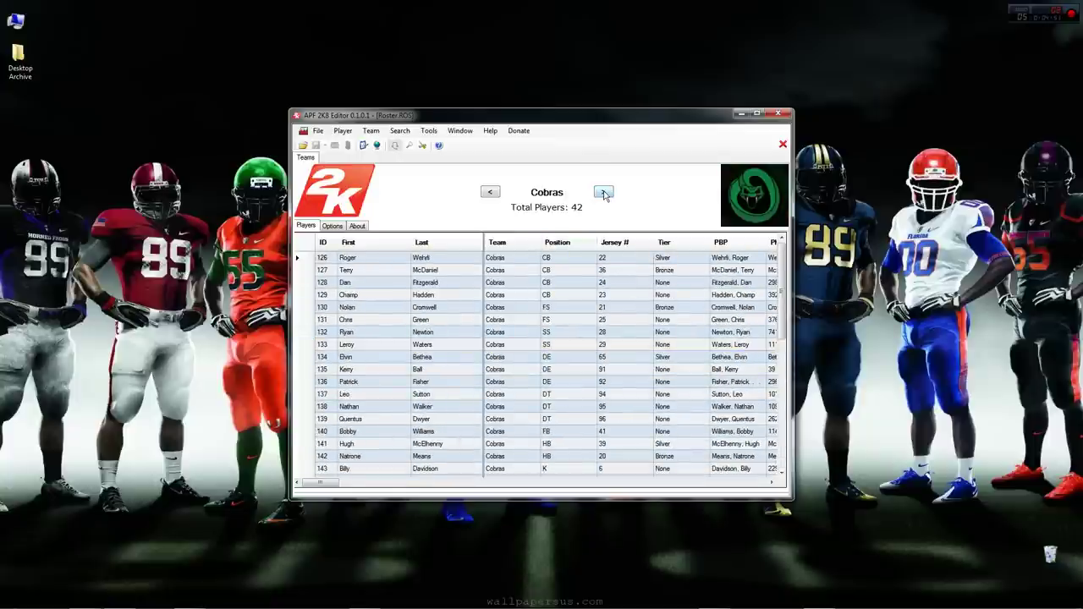
pyautogui.click(603, 193)
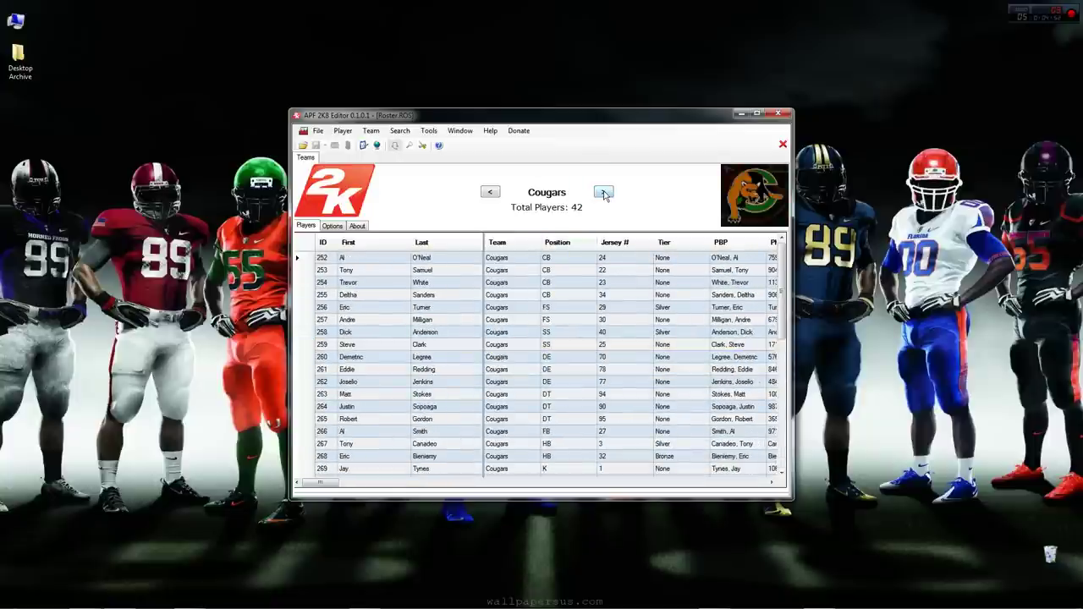
# Display the complete APF player list from the team logo grid and look further down its players.
pyautogui.rightClick(738, 191)
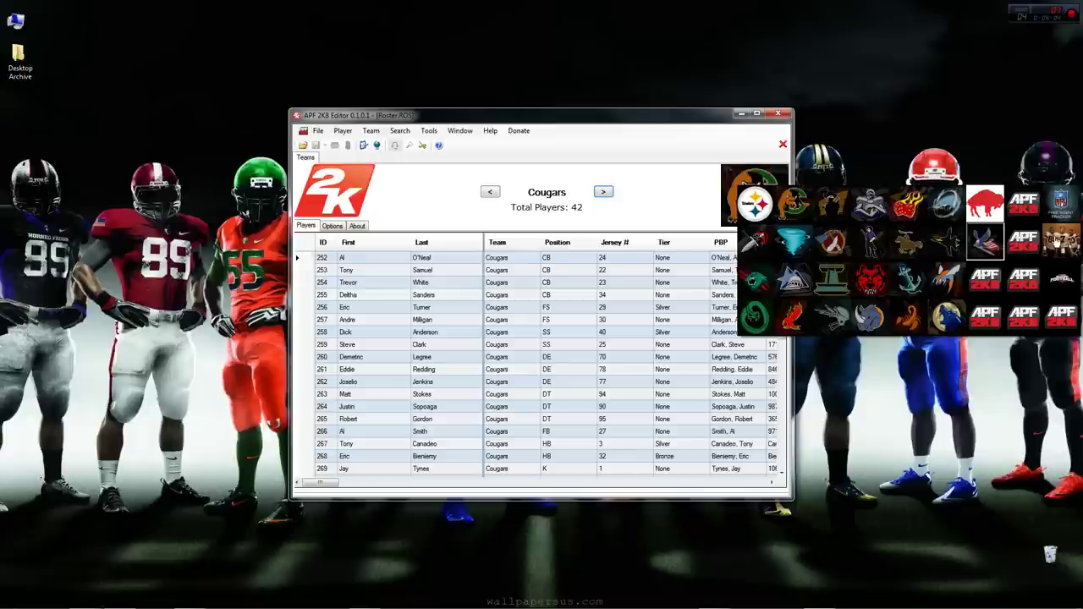
pyautogui.click(1057, 241)
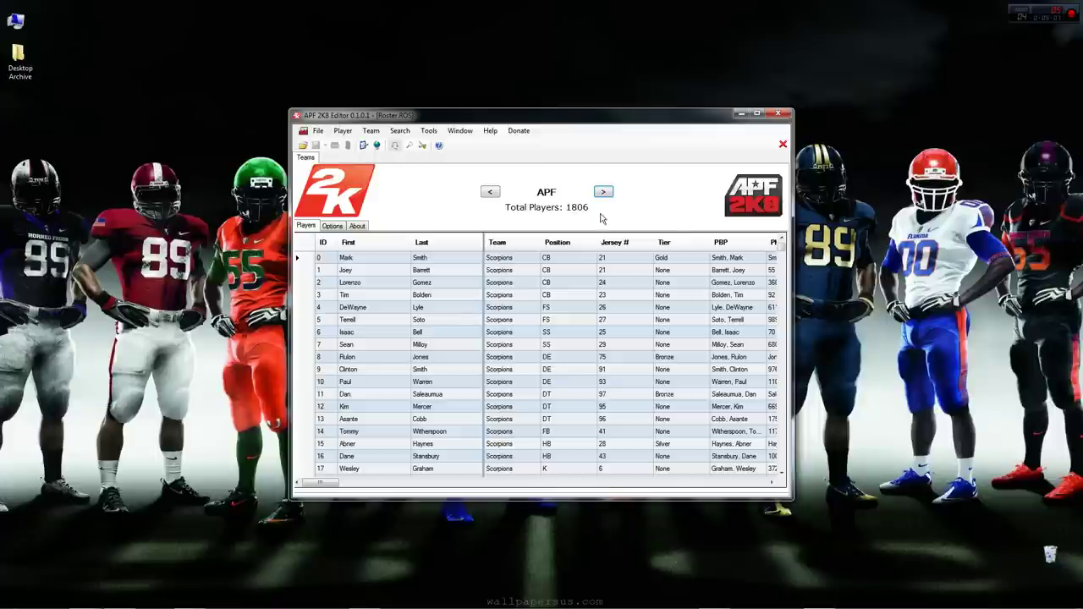
pyautogui.moveTo(780, 247)
pyautogui.mouseDown()
pyautogui.moveTo(783, 402)
pyautogui.moveTo(782, 258)
pyautogui.mouseUp()
# Display the Bills roster from the team logo grid and look through its players to the end.
pyautogui.click(753, 199)
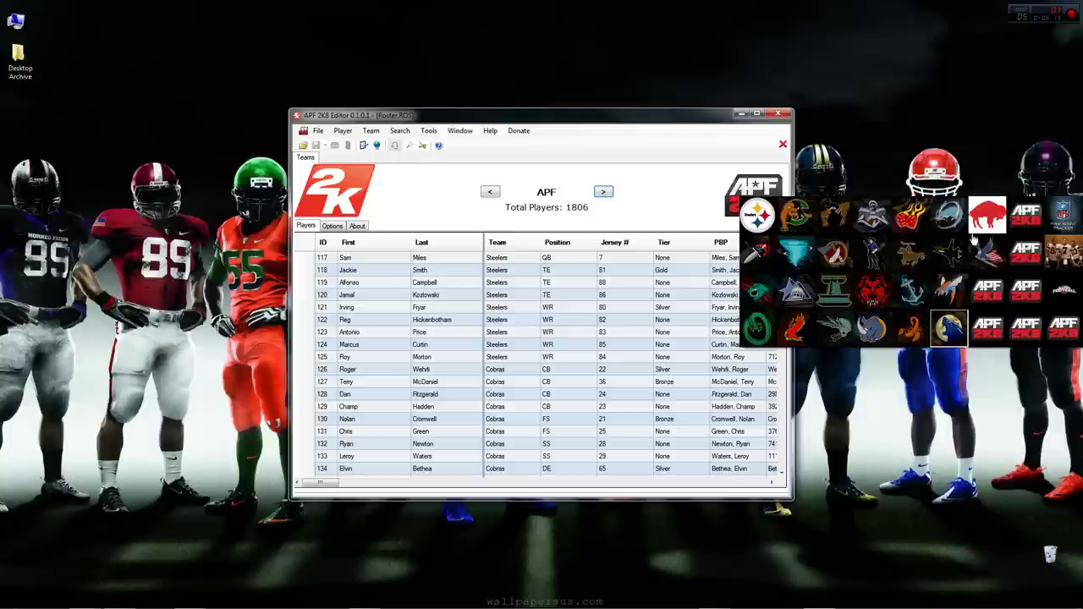
pyautogui.click(949, 217)
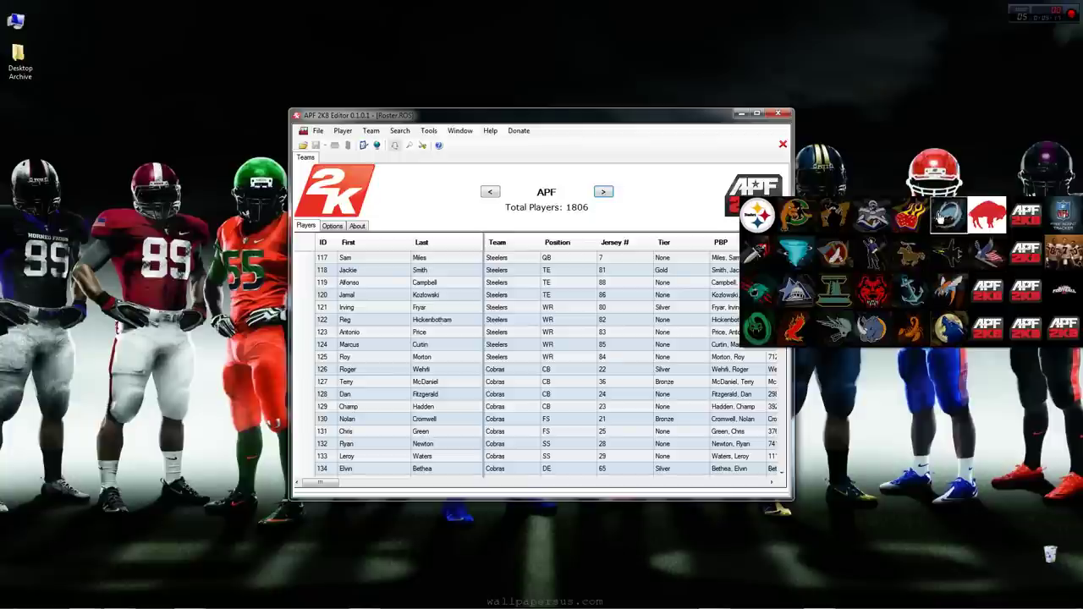
pyautogui.click(1019, 227)
pyautogui.click(1062, 223)
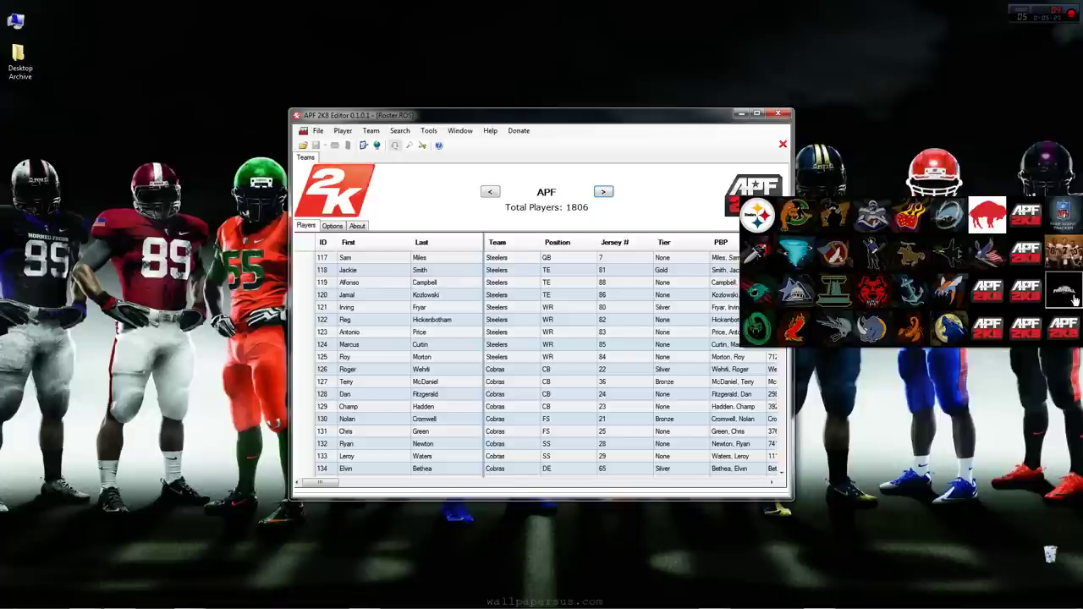
pyautogui.click(984, 216)
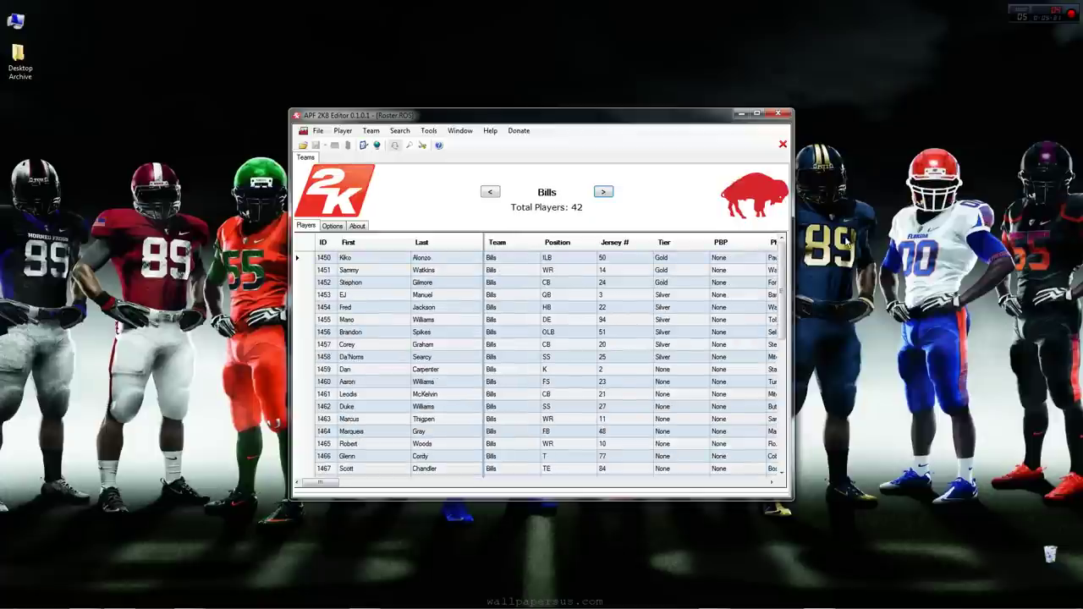
pyautogui.click(417, 261)
pyautogui.scroll(-8, 416, 261)
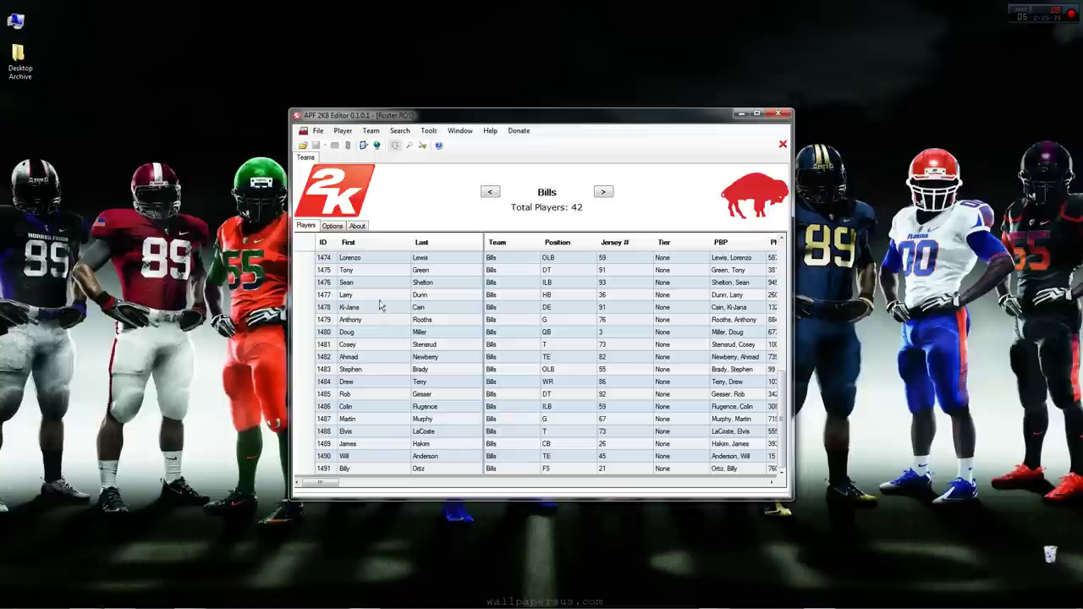
pyautogui.scroll(8, 404, 379)
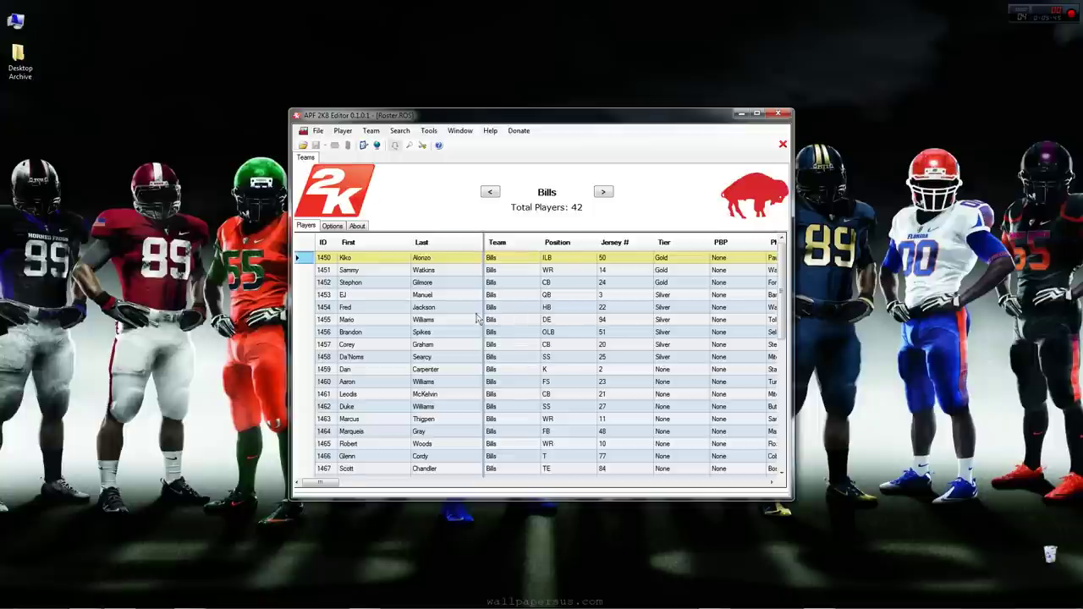
# Change the team name to Raiders in the Bills' team options and set it back to Bills.
pyautogui.click(332, 227)
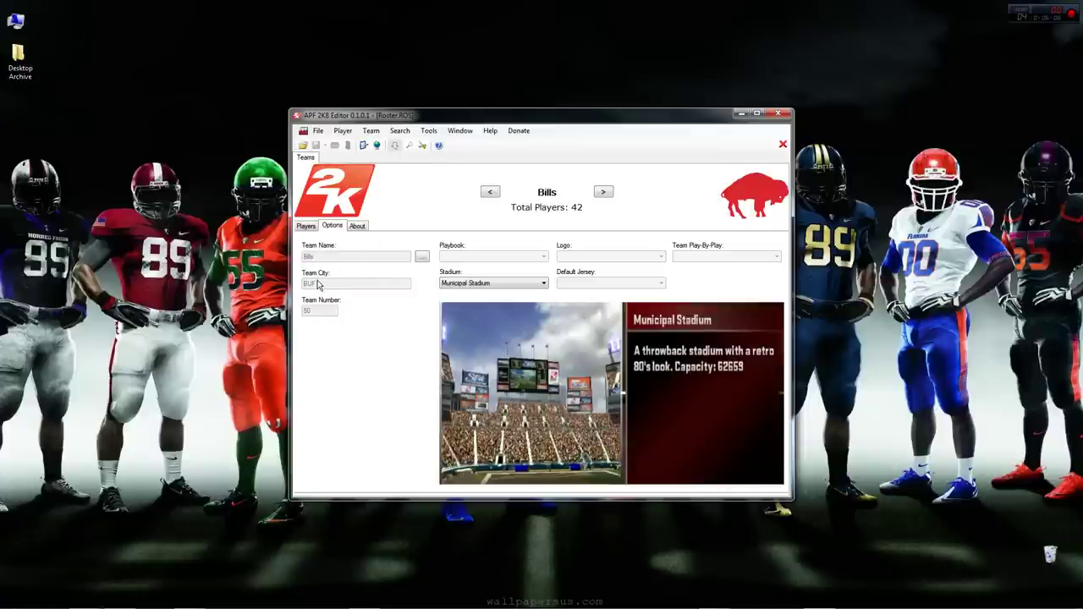
pyautogui.click(422, 257)
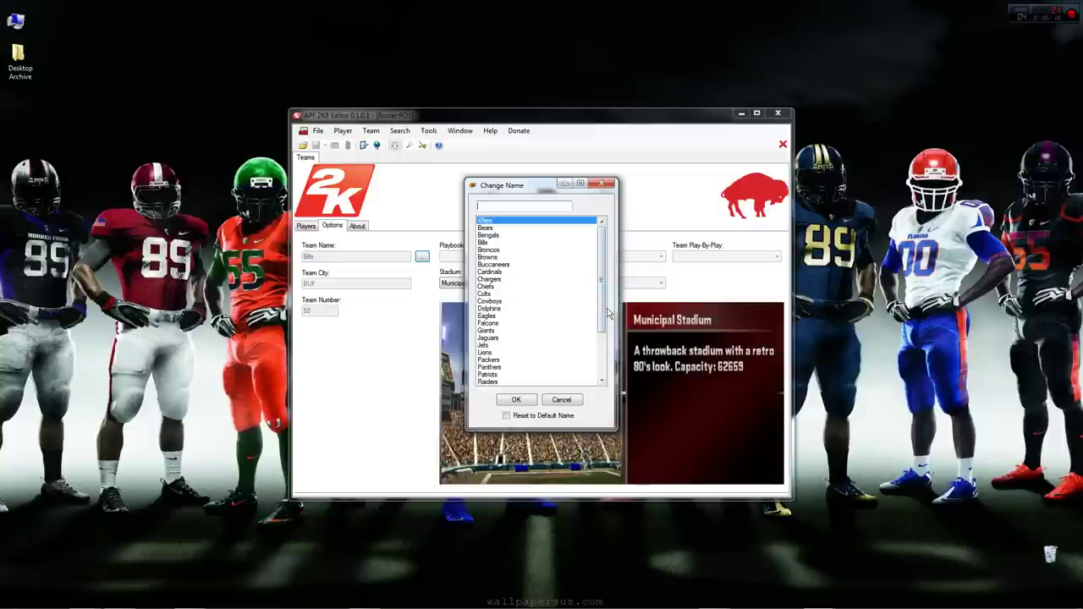
pyautogui.moveTo(600, 309); pyautogui.dragTo(610, 377)
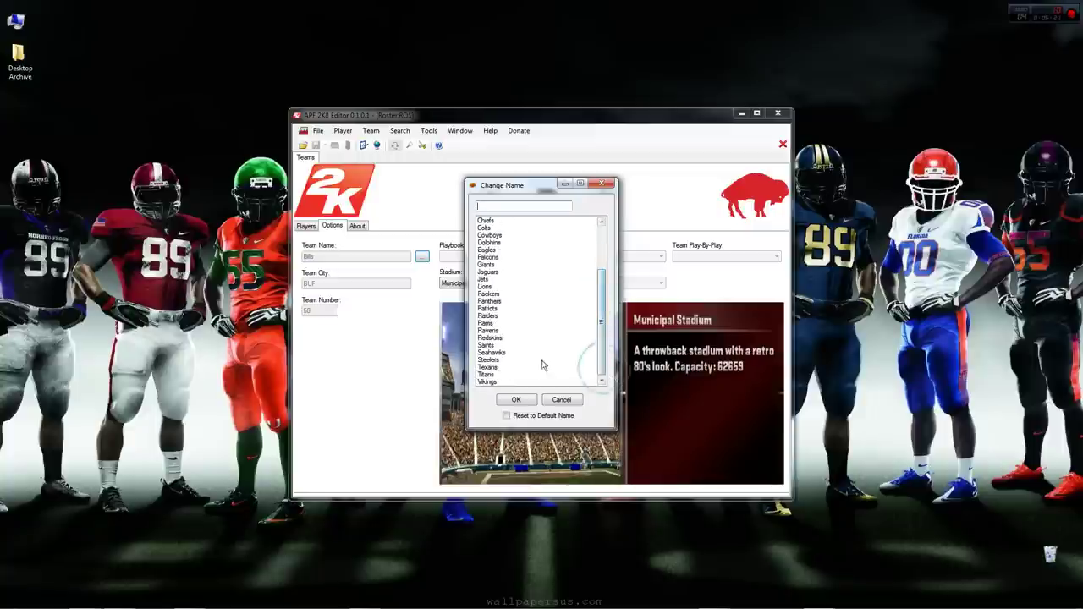
pyautogui.click(488, 316)
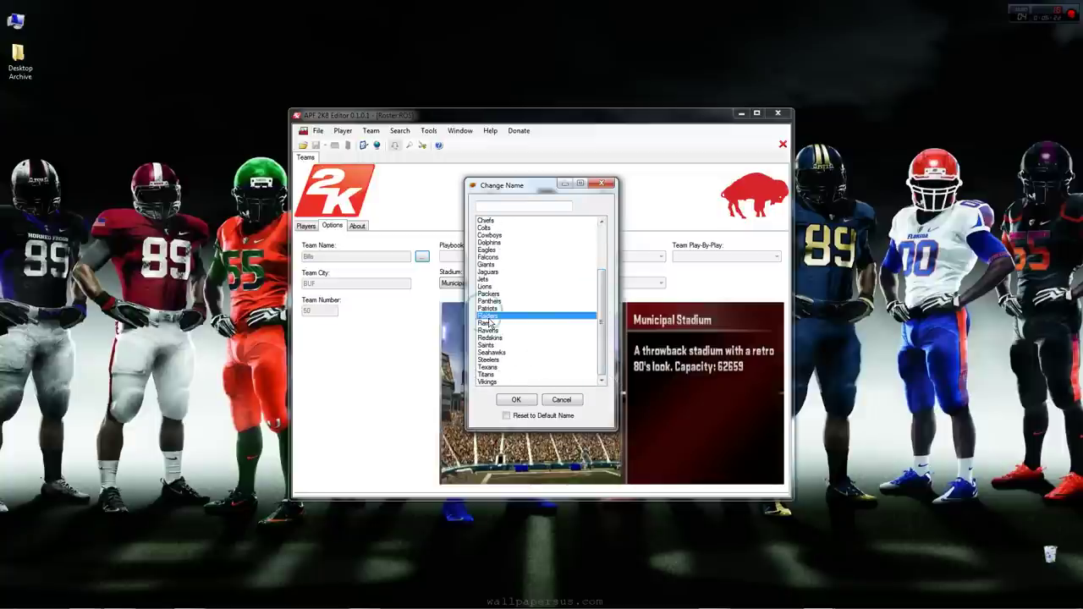
pyautogui.click(516, 399)
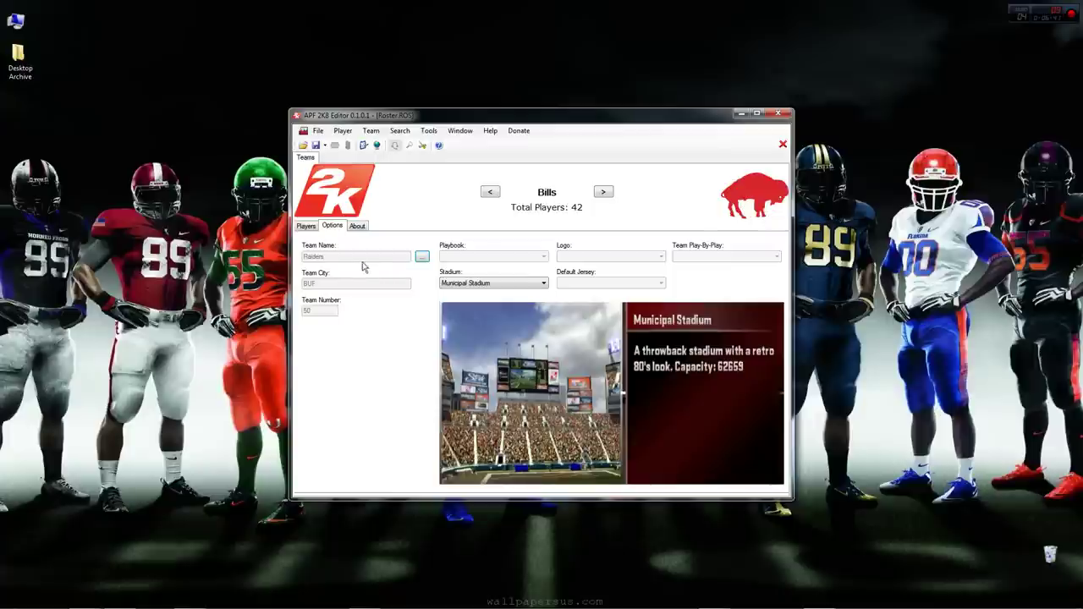
pyautogui.click(422, 257)
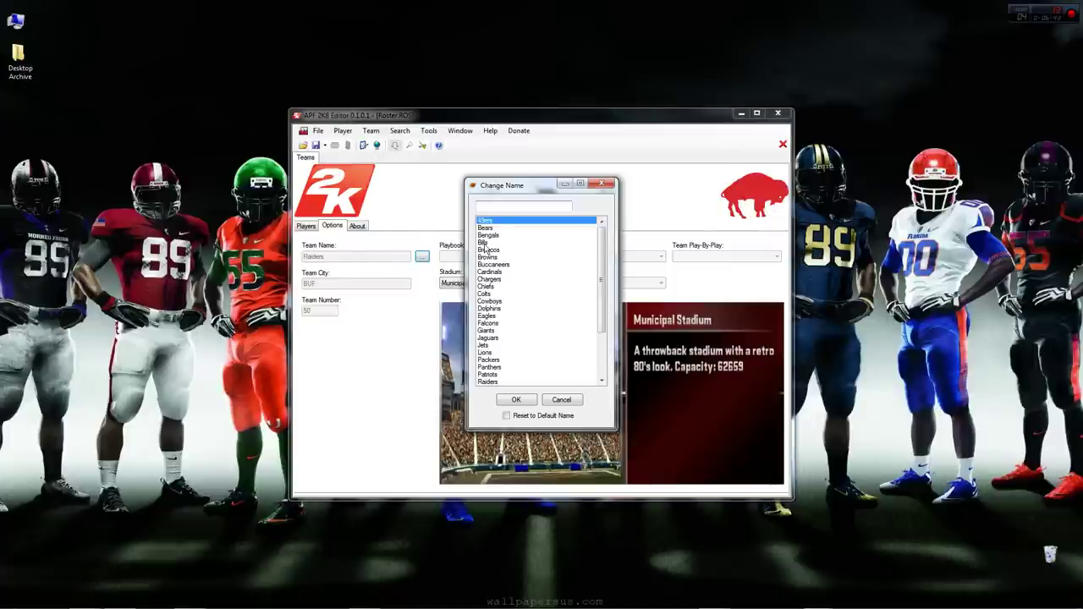
pyautogui.click(524, 401)
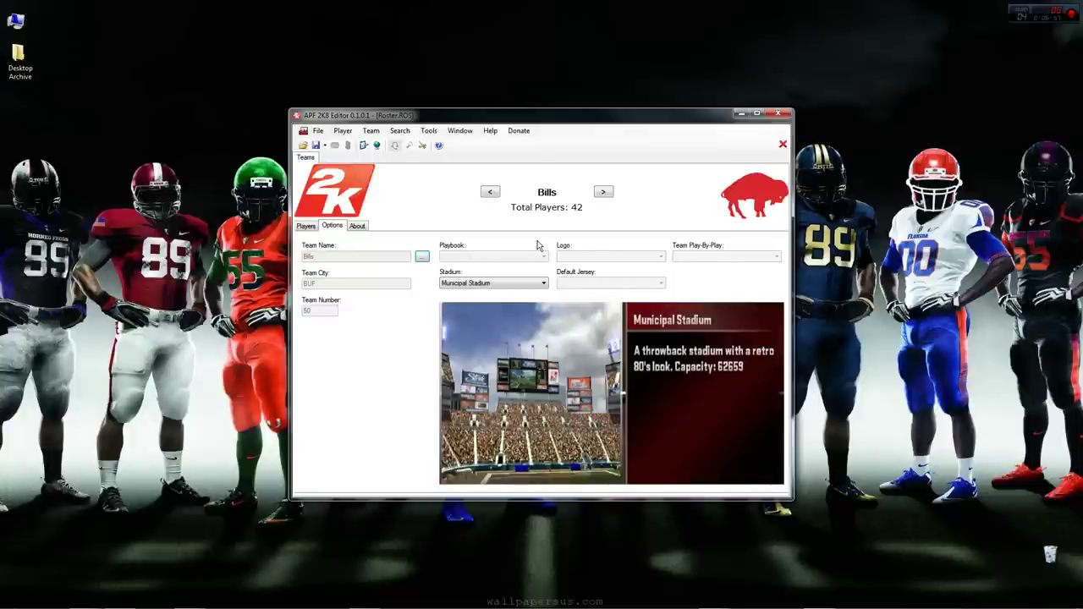
# Step through the Bills' stadium choices starting from County Stadium and set the stadium to Spradling Intl. Field.
pyautogui.click(543, 284)
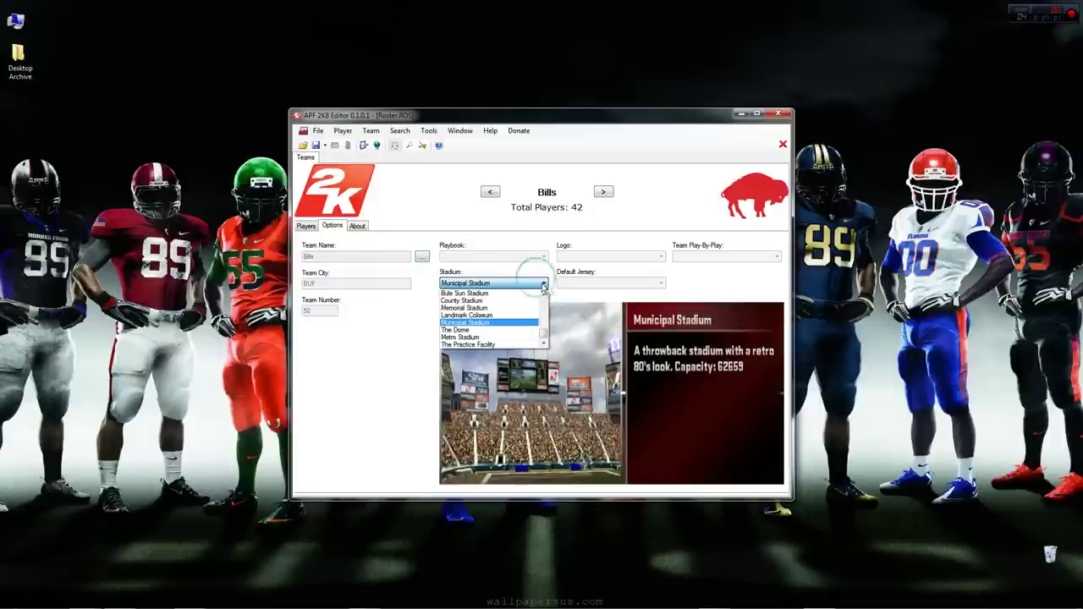
pyautogui.click(514, 303)
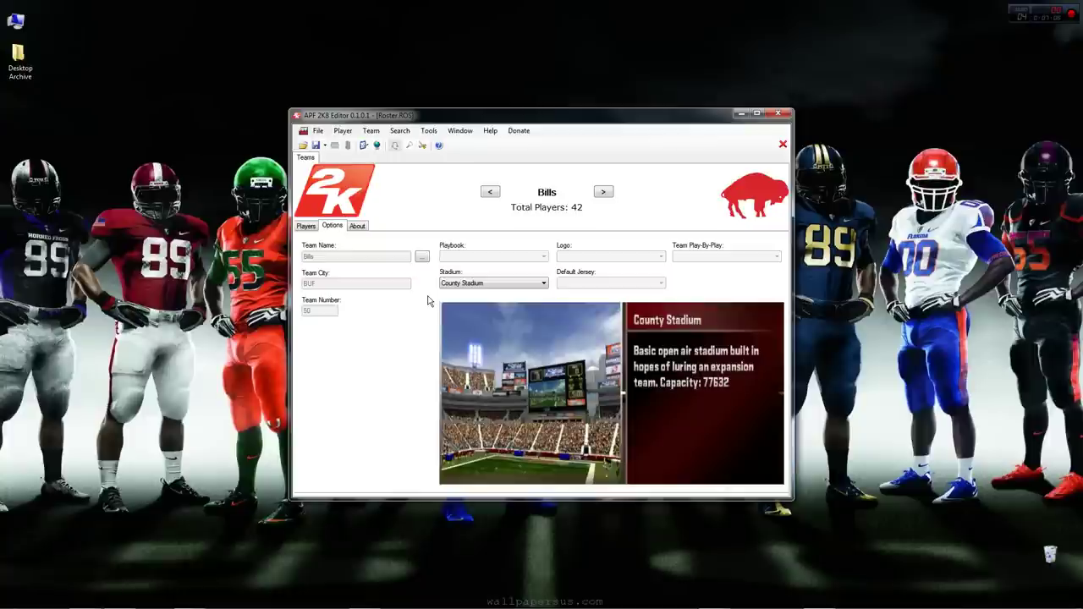
pyautogui.press('Down')
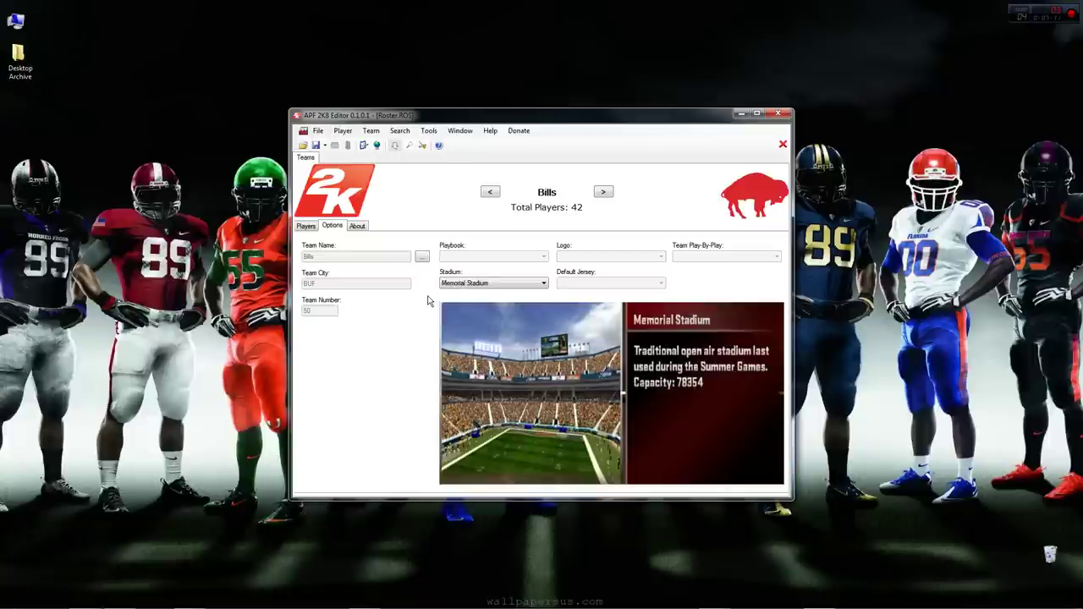
pyautogui.press('Down')
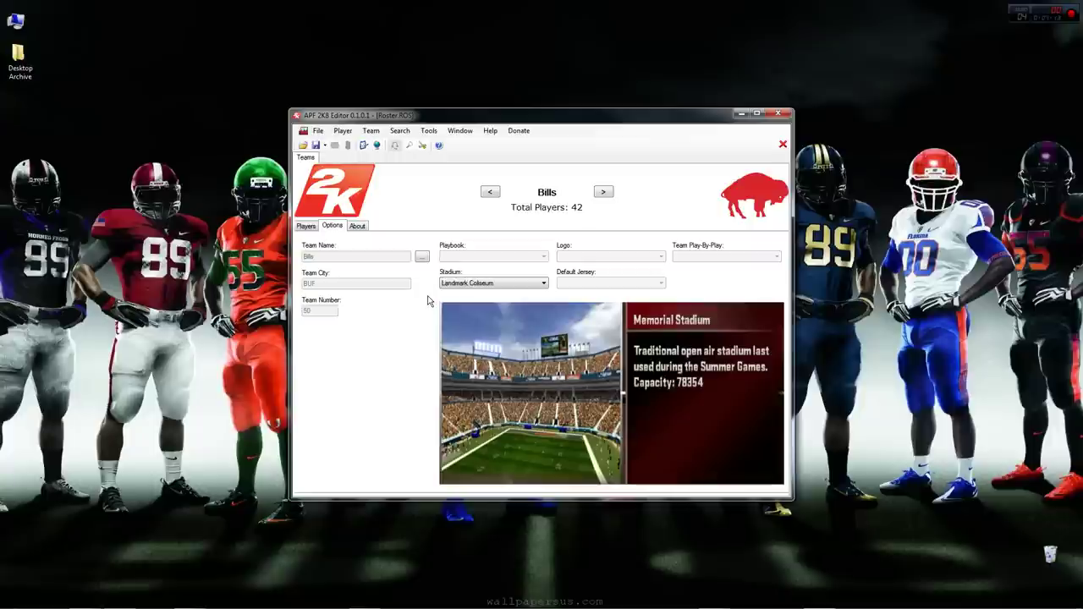
pyautogui.press('Down')
pyautogui.press('Down')
pyautogui.press('Down')
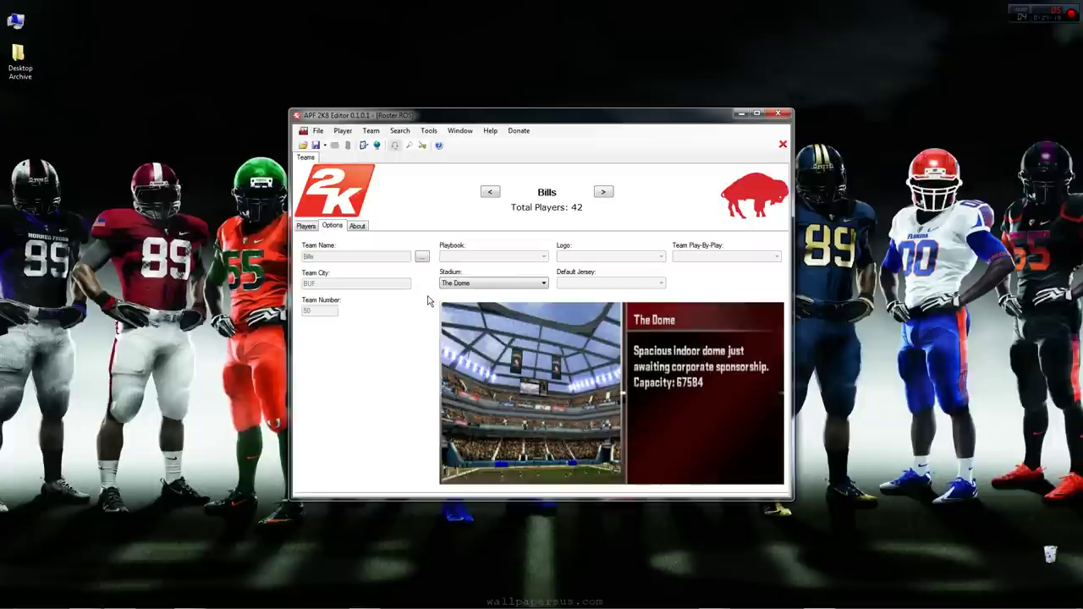
pyautogui.press('Up')
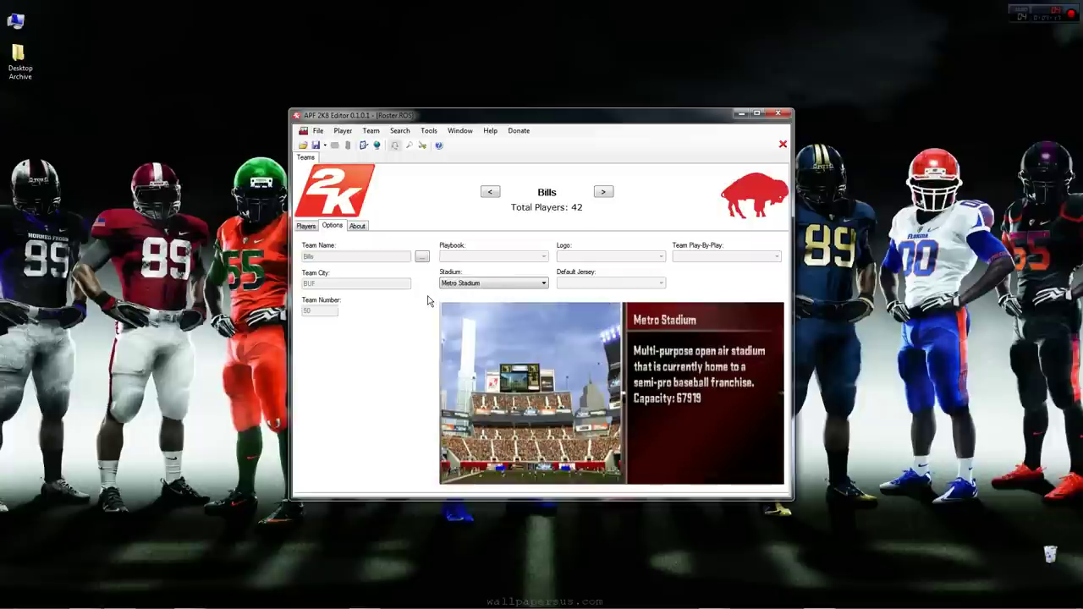
pyautogui.press('Down')
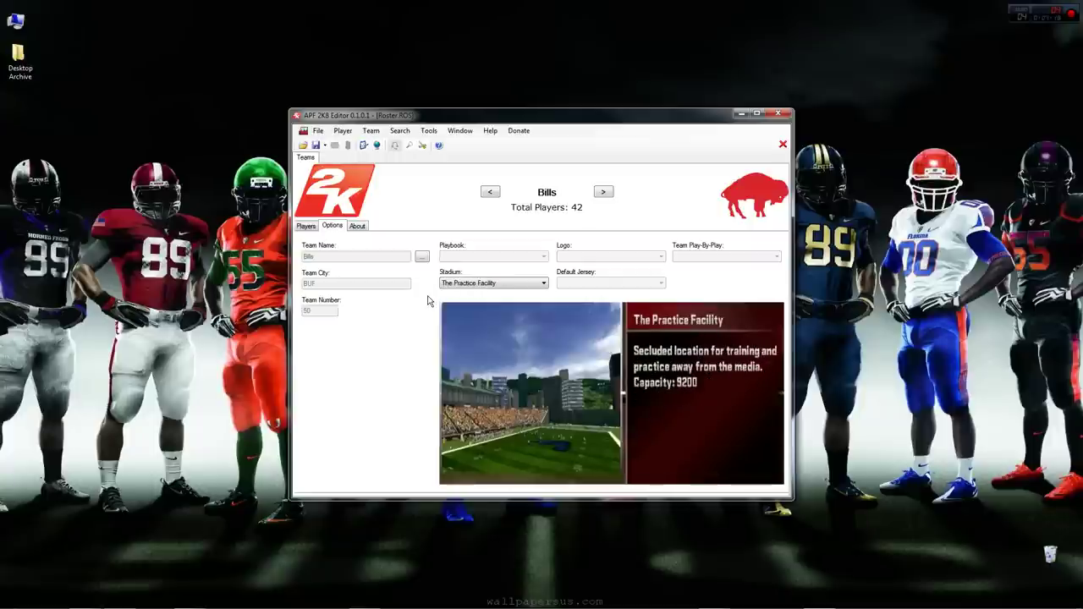
pyautogui.press('Up')
pyautogui.press('Down')
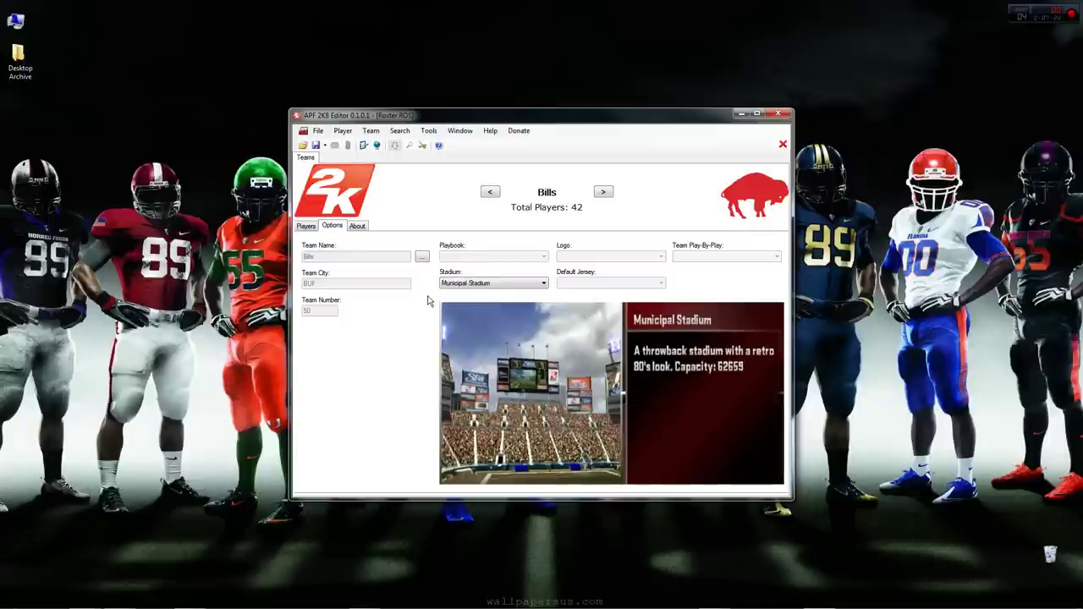
pyautogui.press('Down')
pyautogui.press('Down')
pyautogui.press('Down')
pyautogui.press('Down')
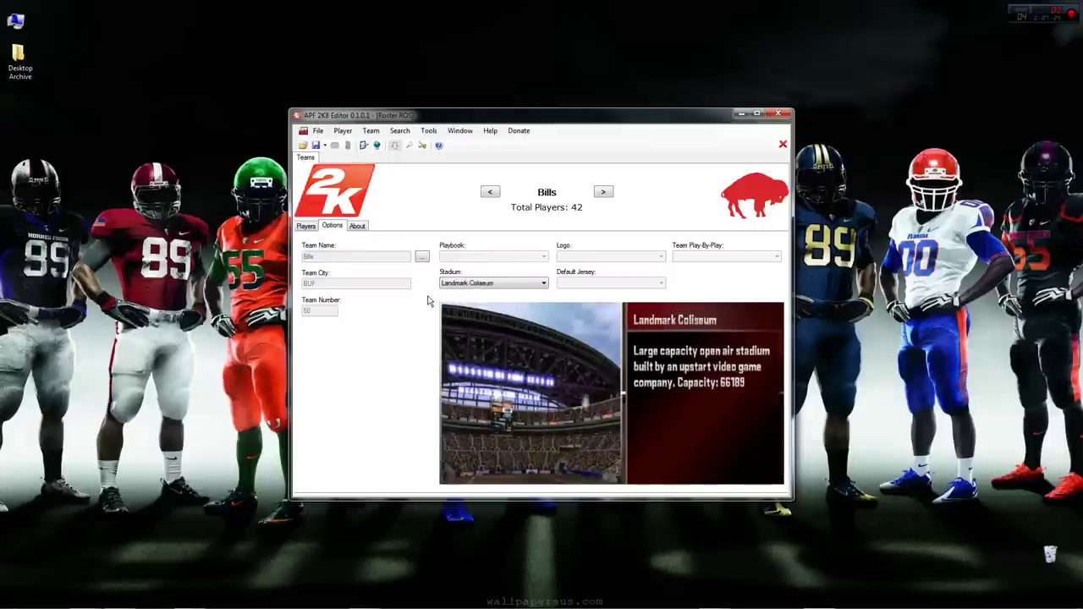
pyautogui.press('Down')
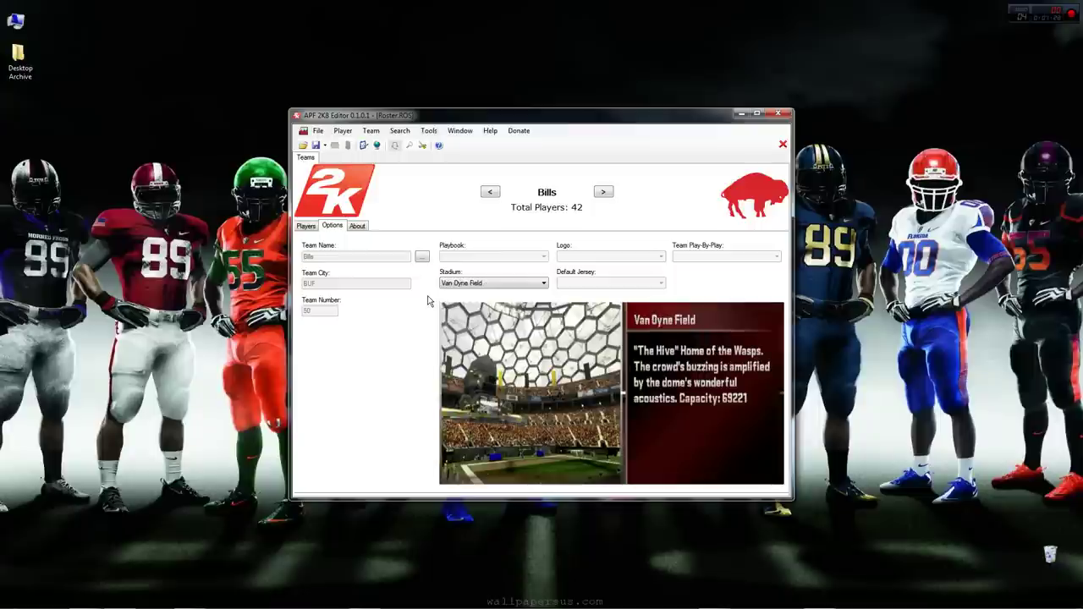
pyautogui.press('Down')
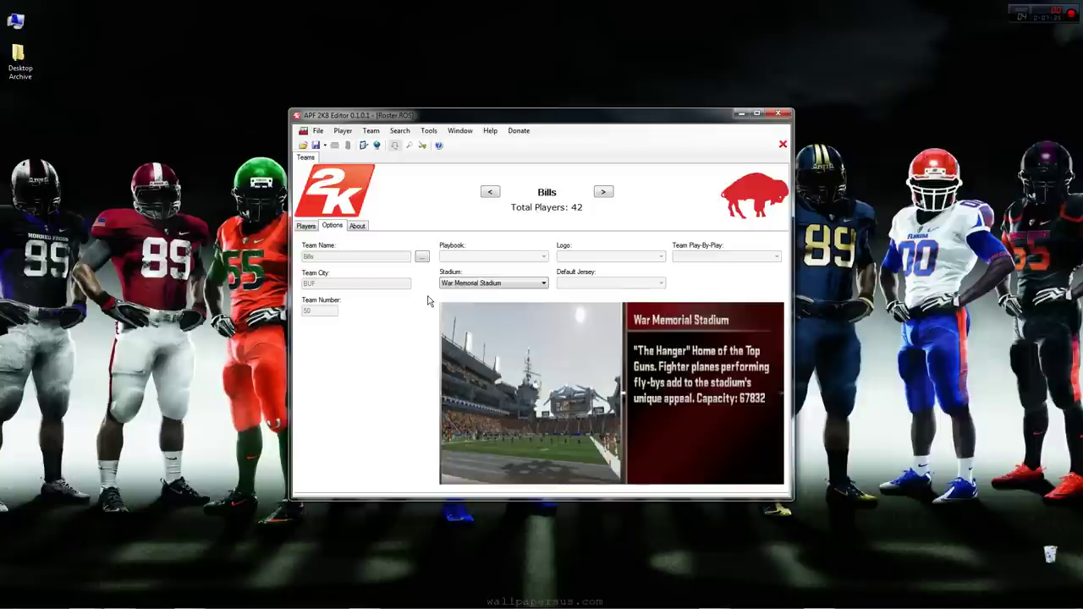
pyautogui.press('Down')
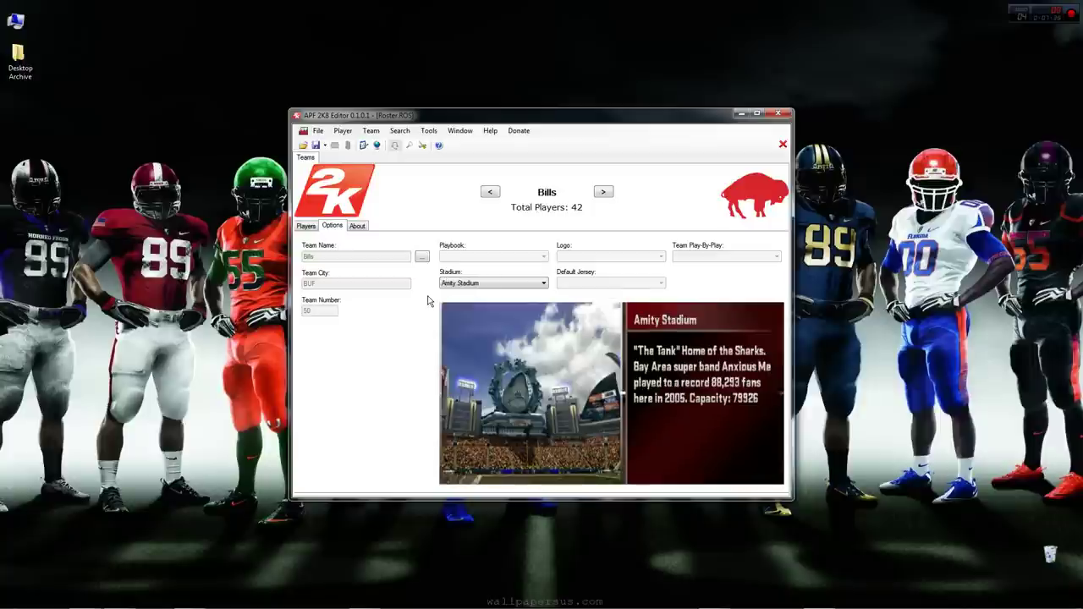
pyautogui.press('Down')
pyautogui.press('Down')
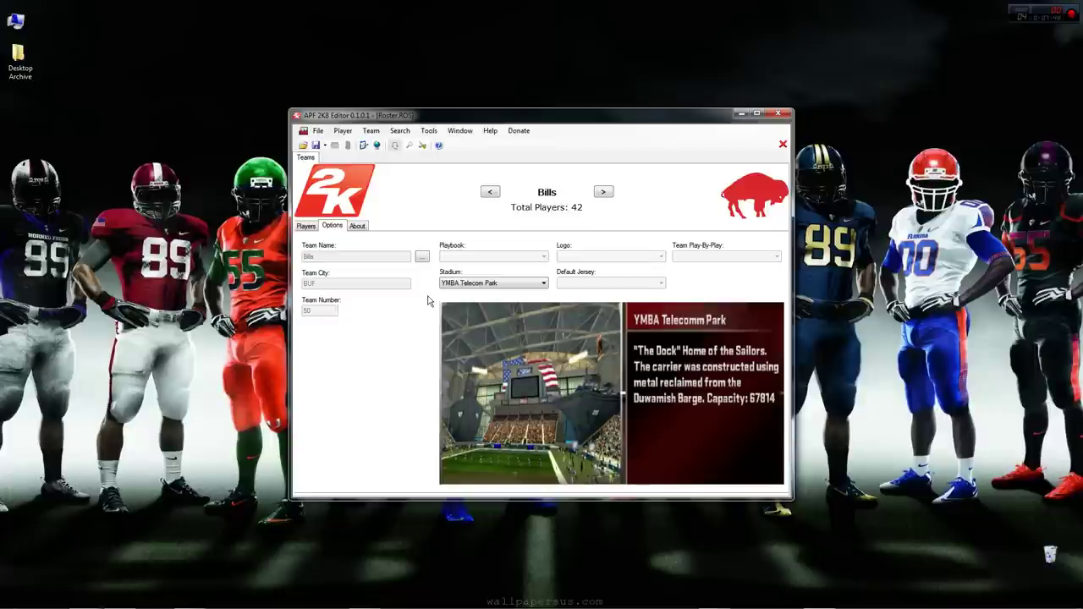
pyautogui.press('Down')
pyautogui.press('Down')
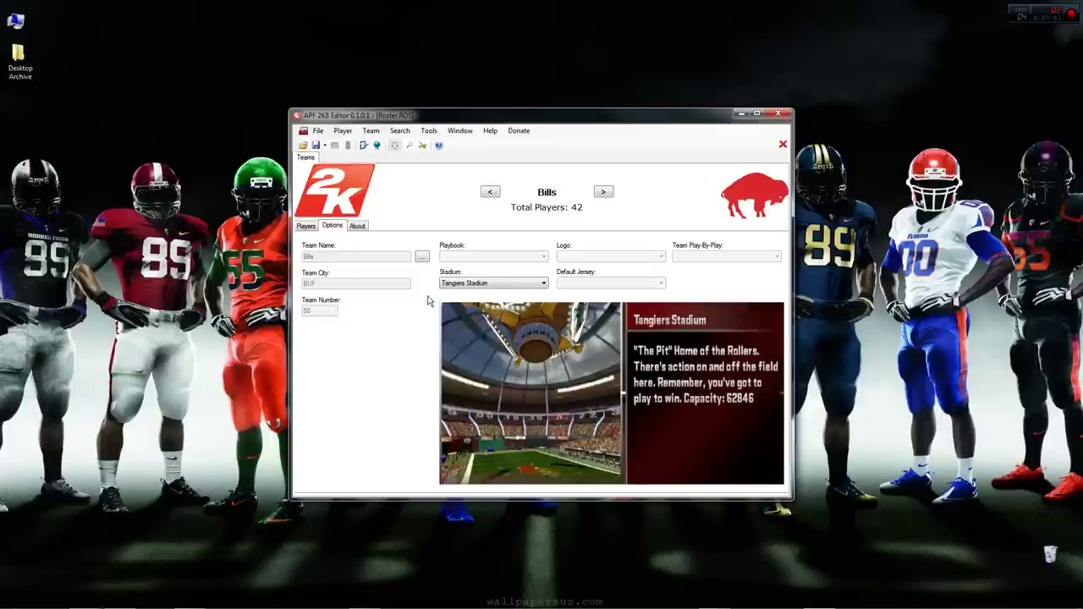
pyautogui.press('Down')
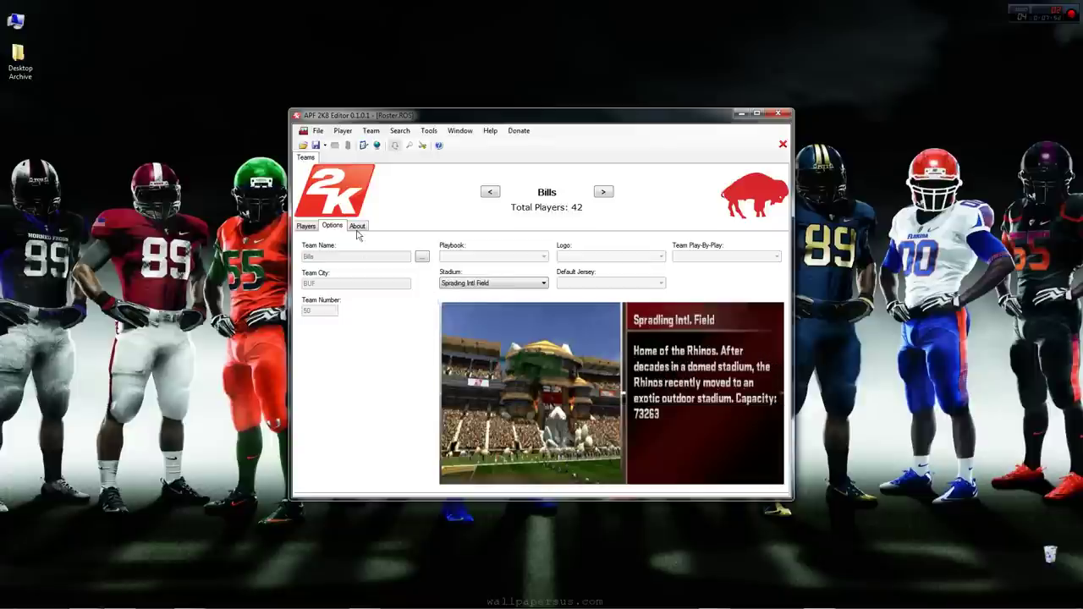
# View the About page with the game's cover art and return to the Bills player list.
pyautogui.click(357, 227)
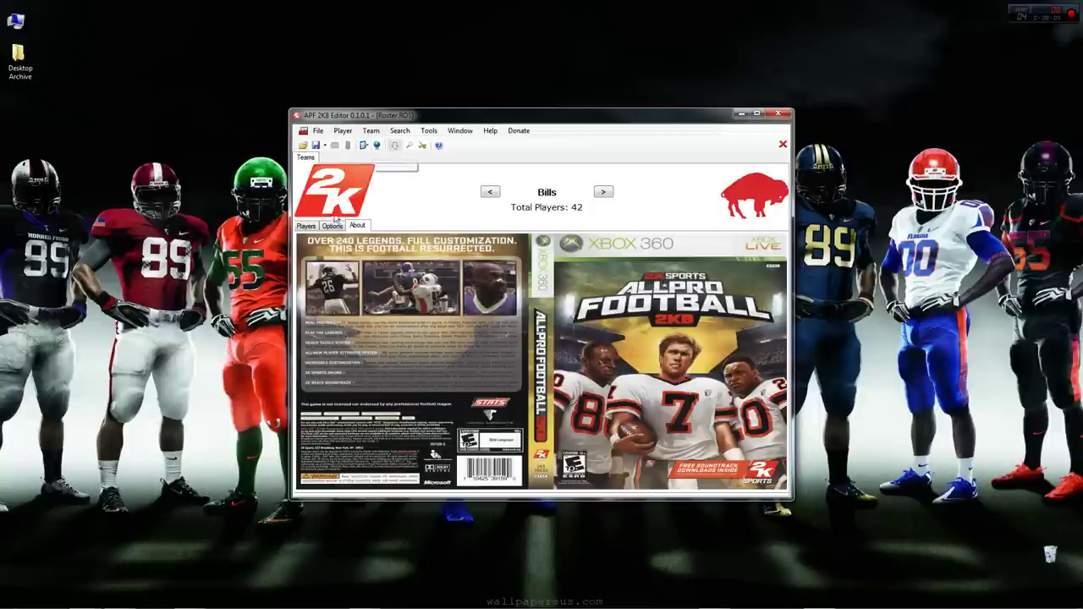
pyautogui.click(306, 226)
# Look at the global editor for player attributes beside the roster and close it.
pyautogui.click(375, 148)
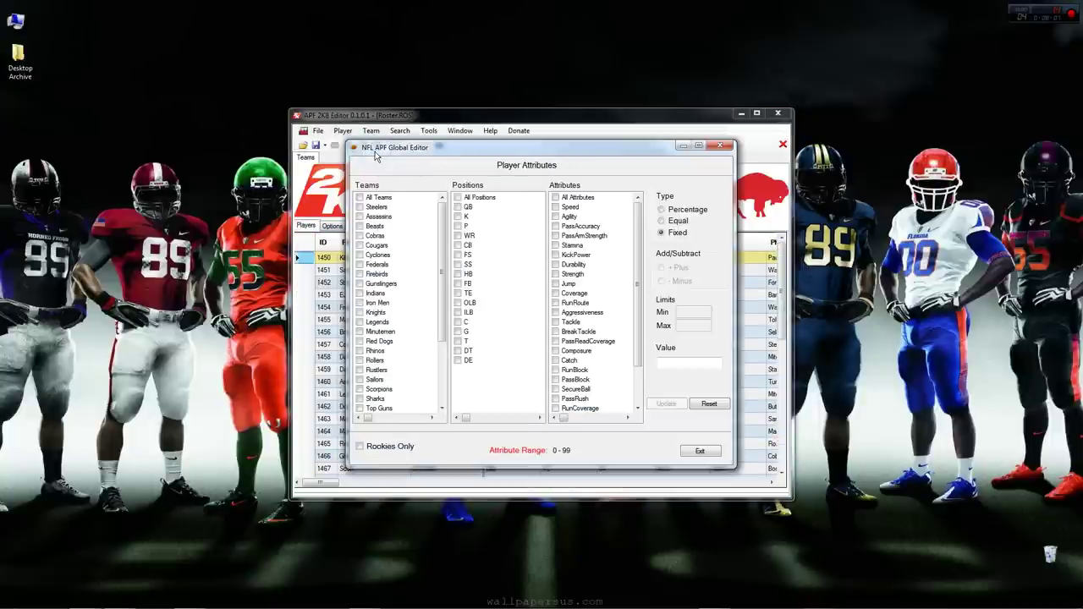
pyautogui.moveTo(376, 154); pyautogui.dragTo(513, 180)
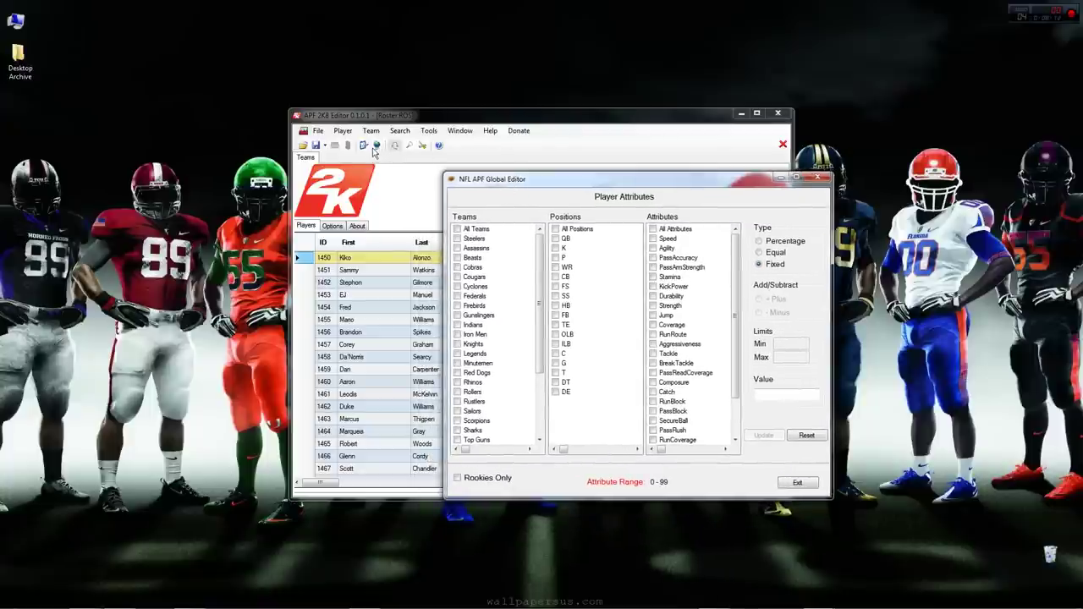
pyautogui.click(818, 178)
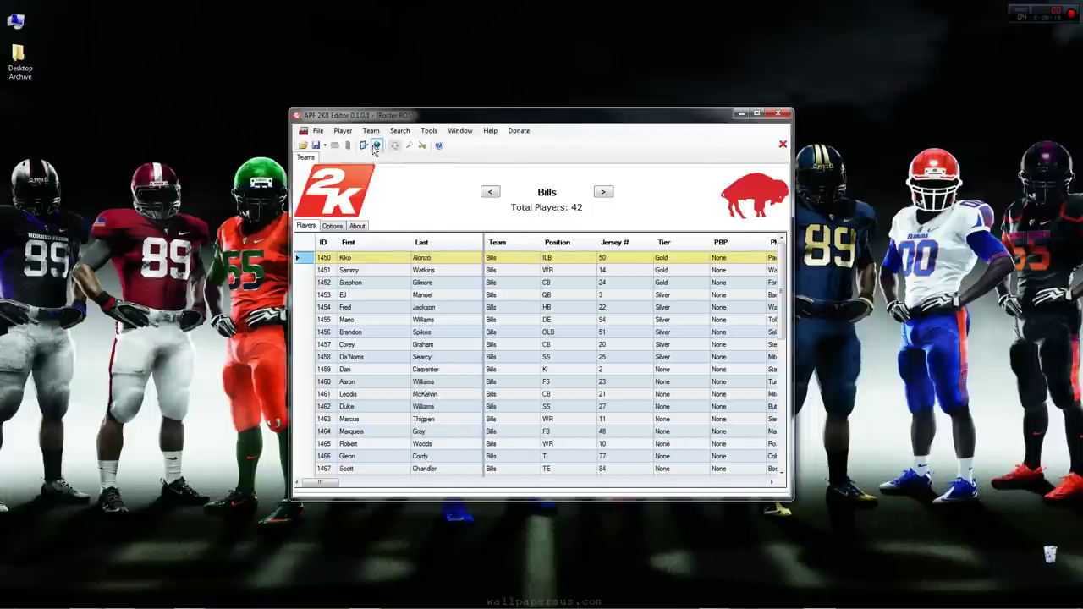
# Check the available editor tools and open the NFL APF Global Editor for player attributes.
pyautogui.click(433, 131)
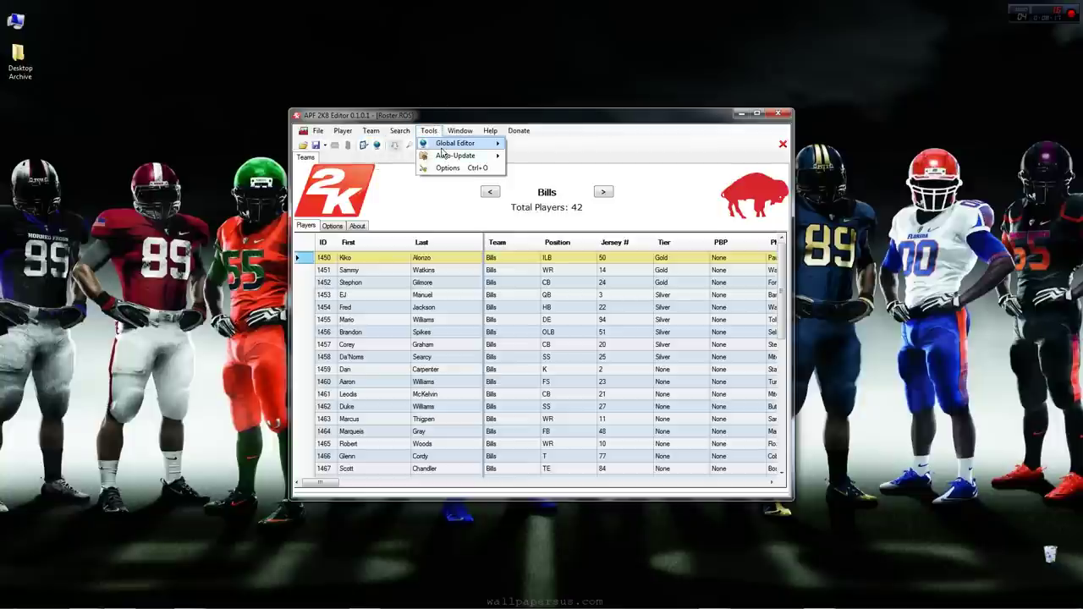
pyautogui.moveTo(441, 149)
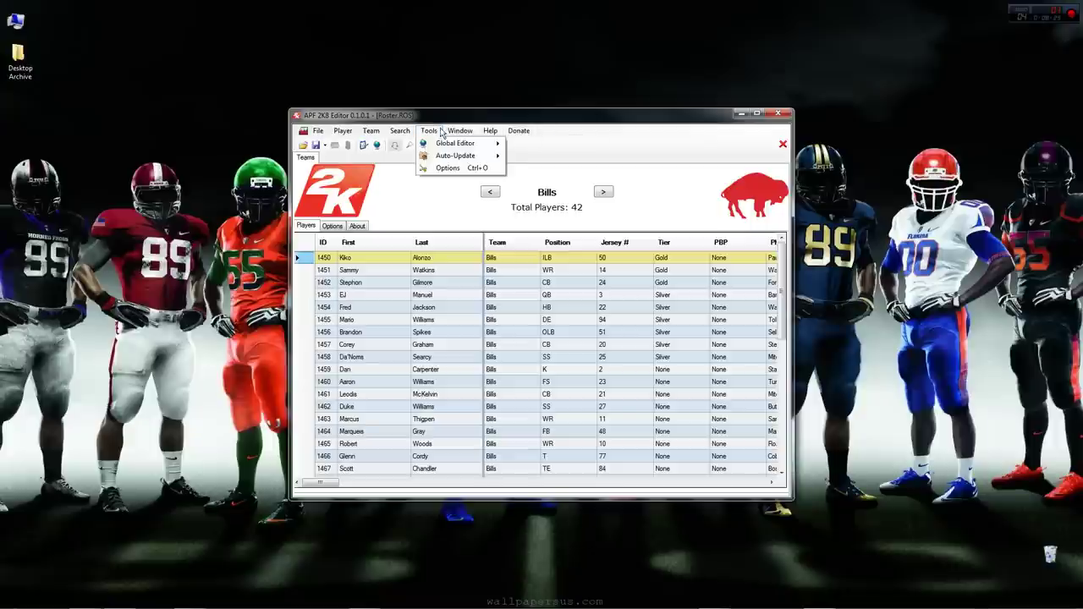
pyautogui.click(525, 145)
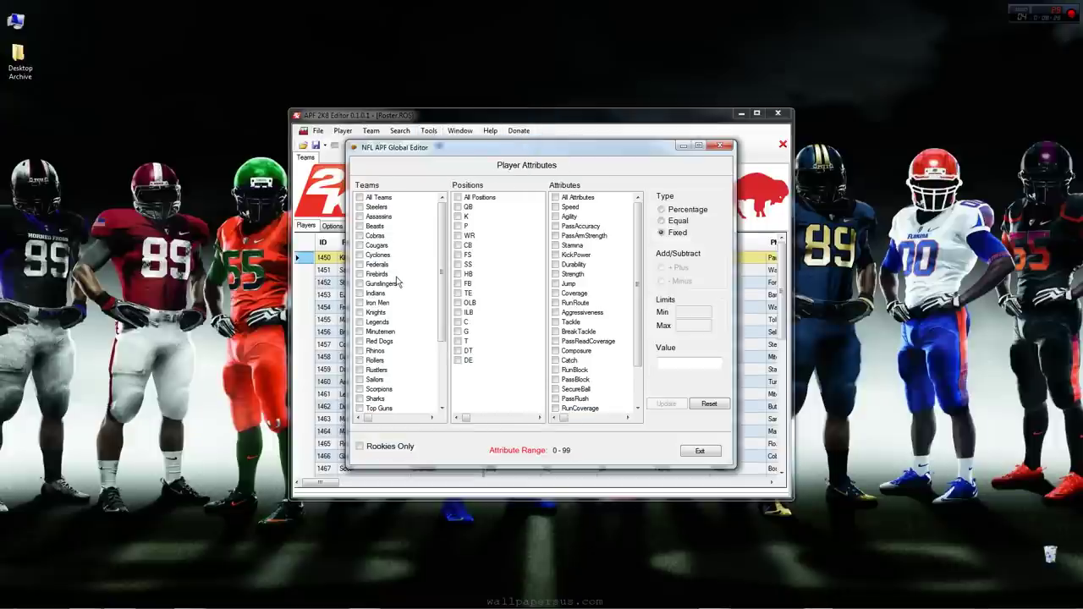
# Select all teams, the QB position and the Speed attribute for a global player attribute change.
pyautogui.click(360, 264)
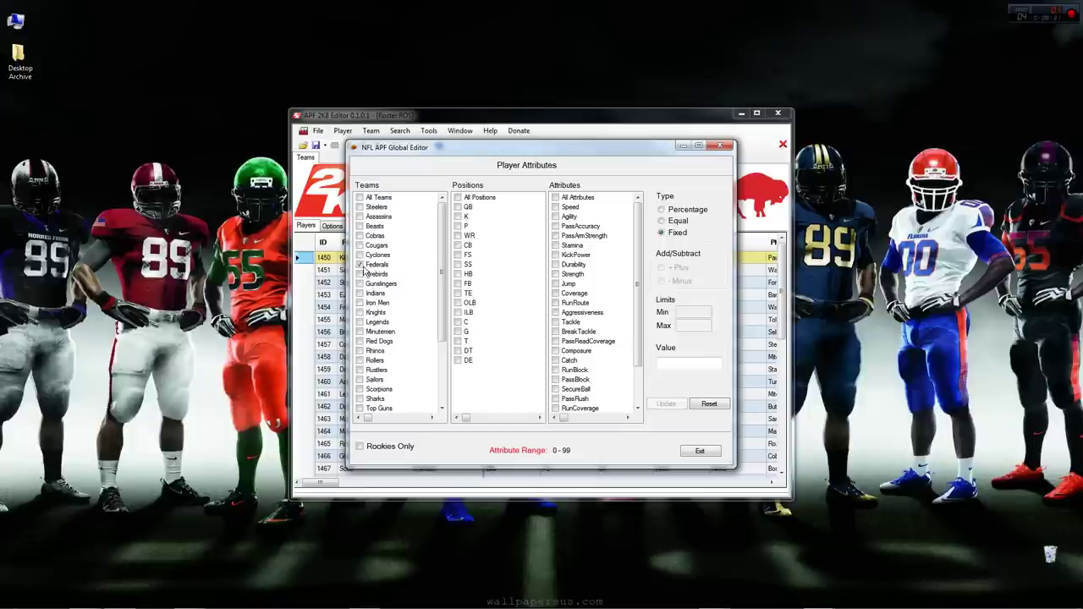
pyautogui.click(361, 265)
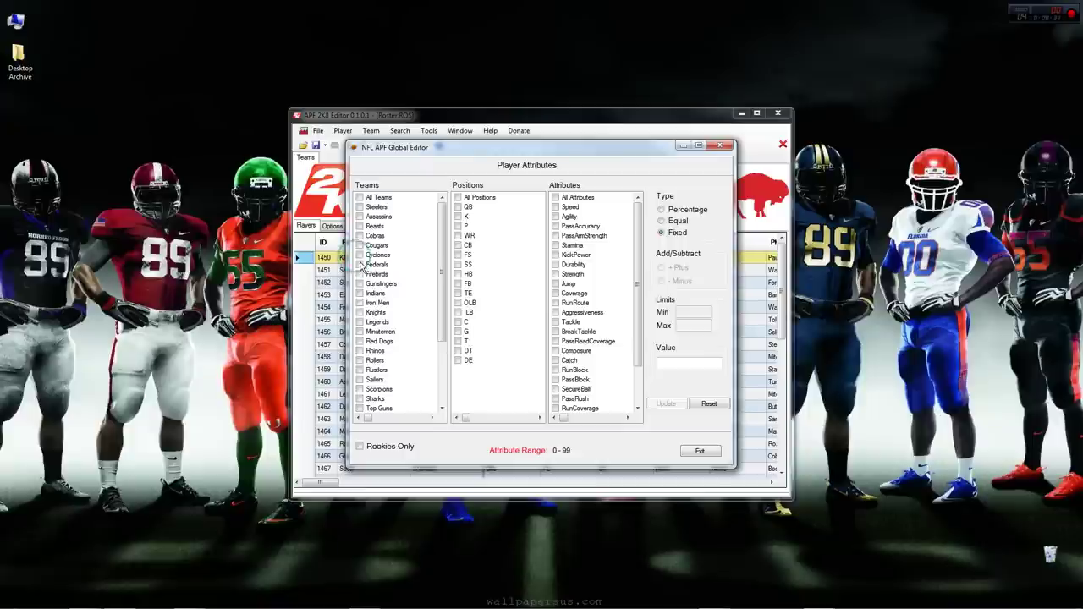
pyautogui.click(360, 198)
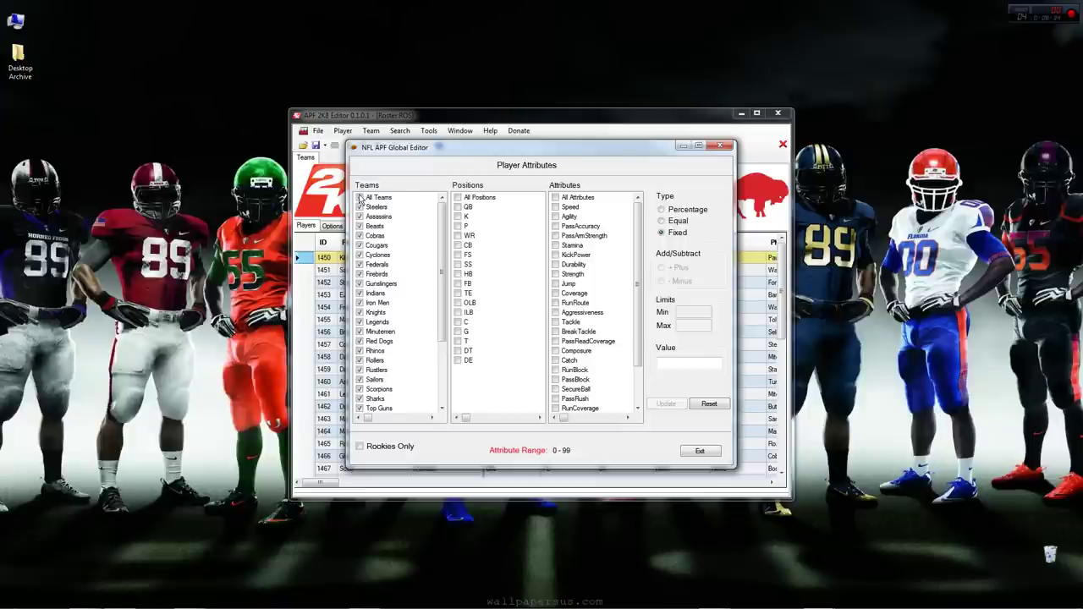
pyautogui.click(456, 207)
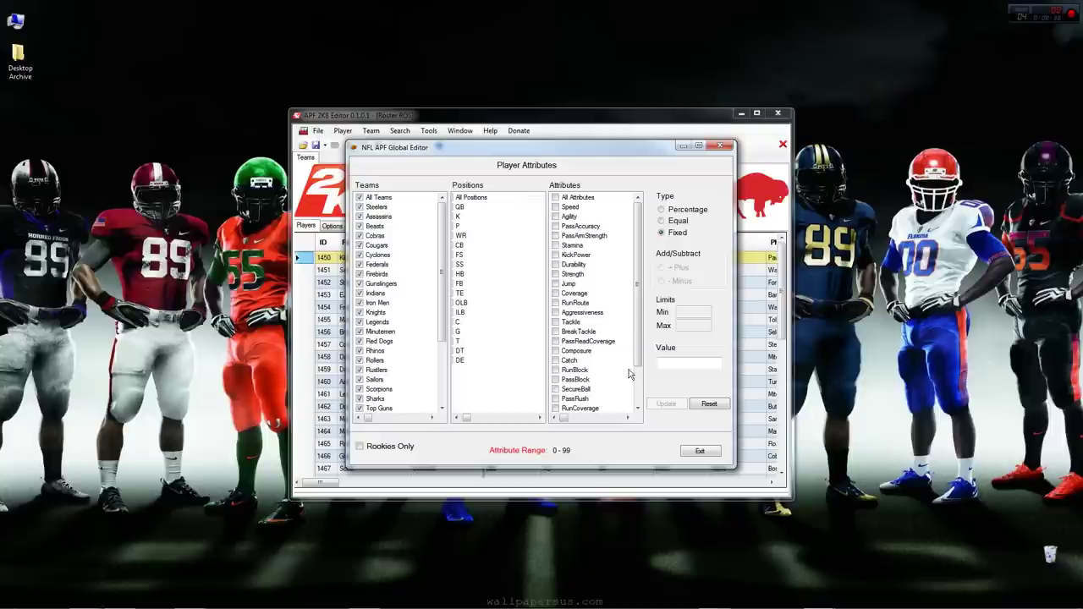
pyautogui.moveTo(638, 356); pyautogui.dragTo(652, 411)
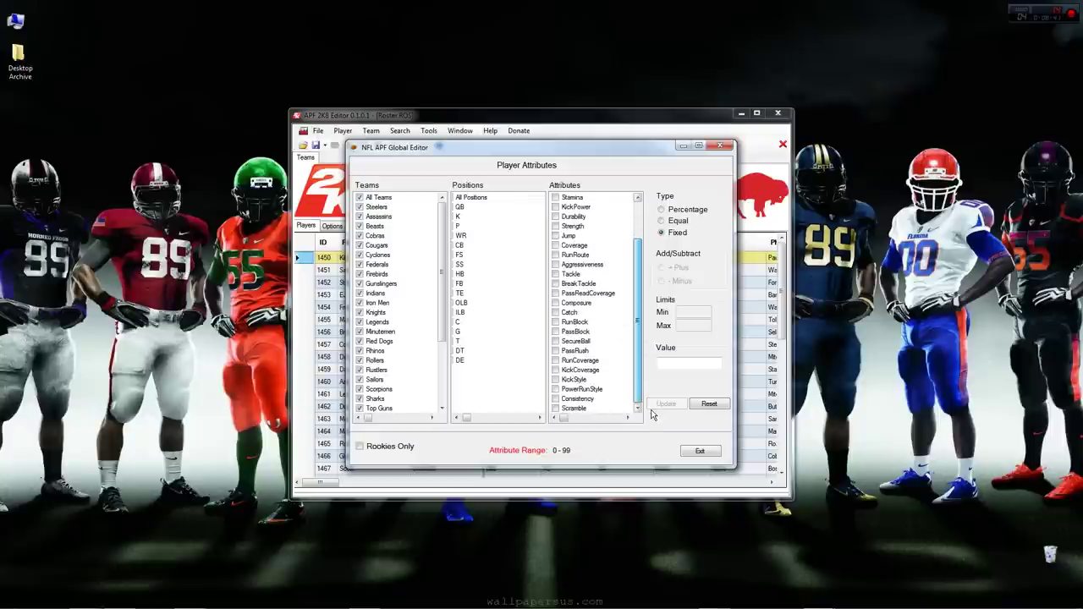
pyautogui.scroll(2, 652, 414)
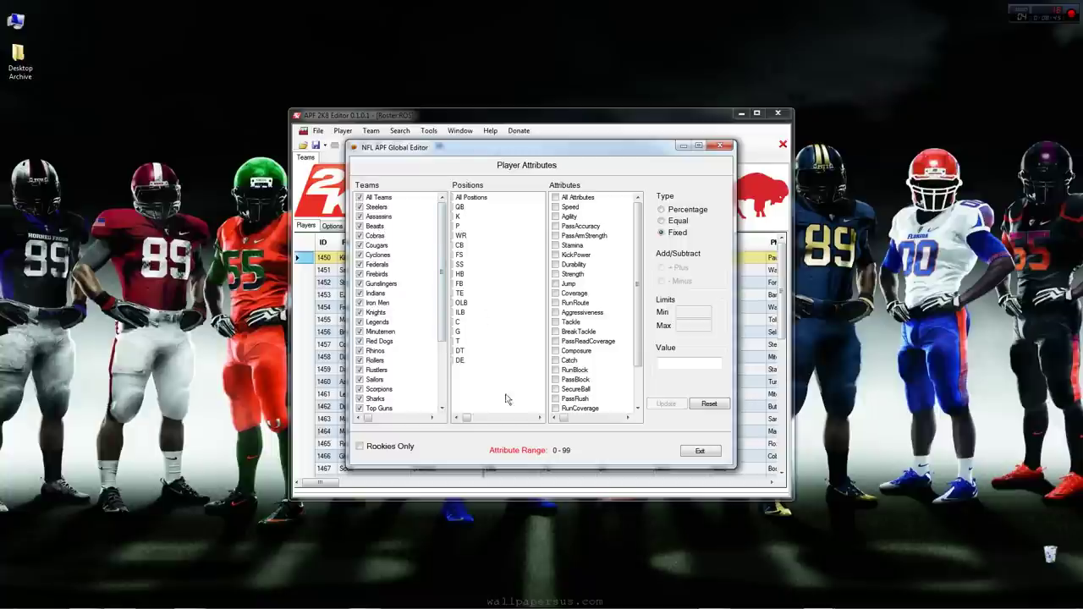
pyautogui.click(455, 418)
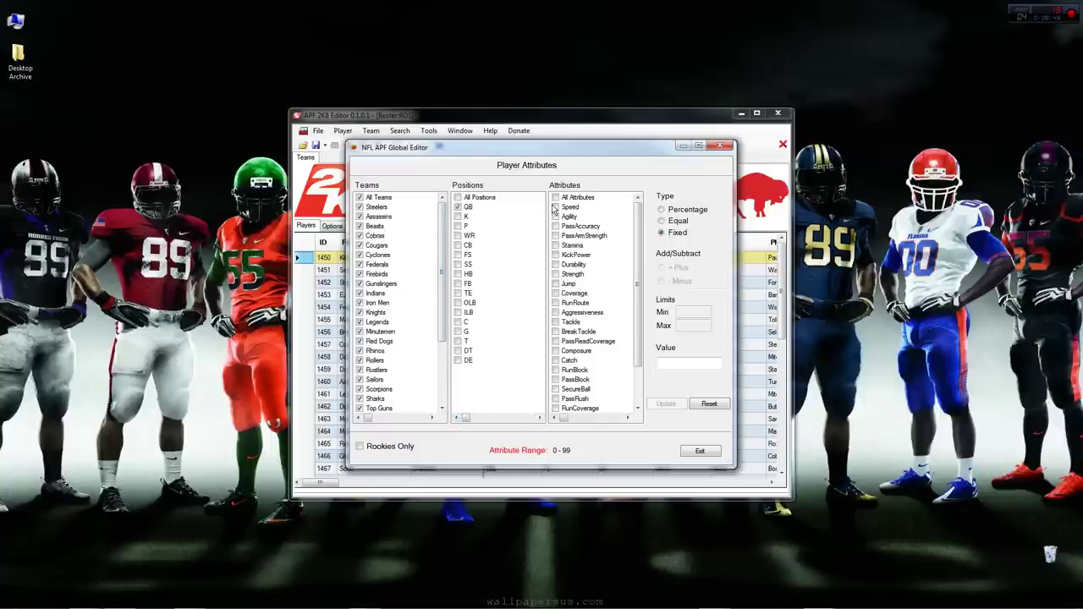
pyautogui.click(555, 207)
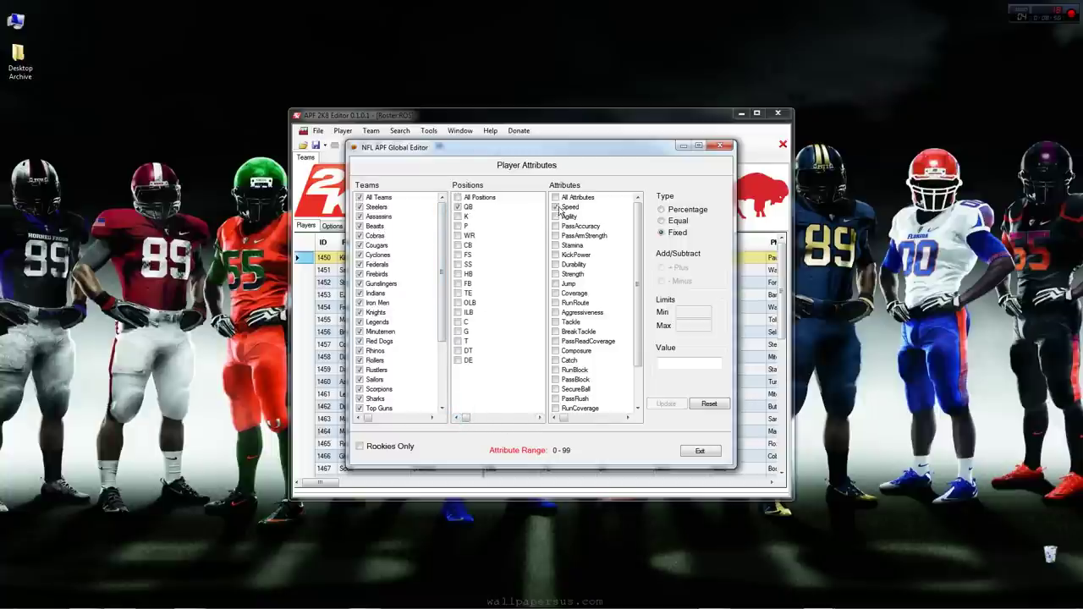
# Try to update the selected attribute by plus 10 percent, then close the global editor.
pyautogui.click(662, 220)
pyautogui.click(661, 208)
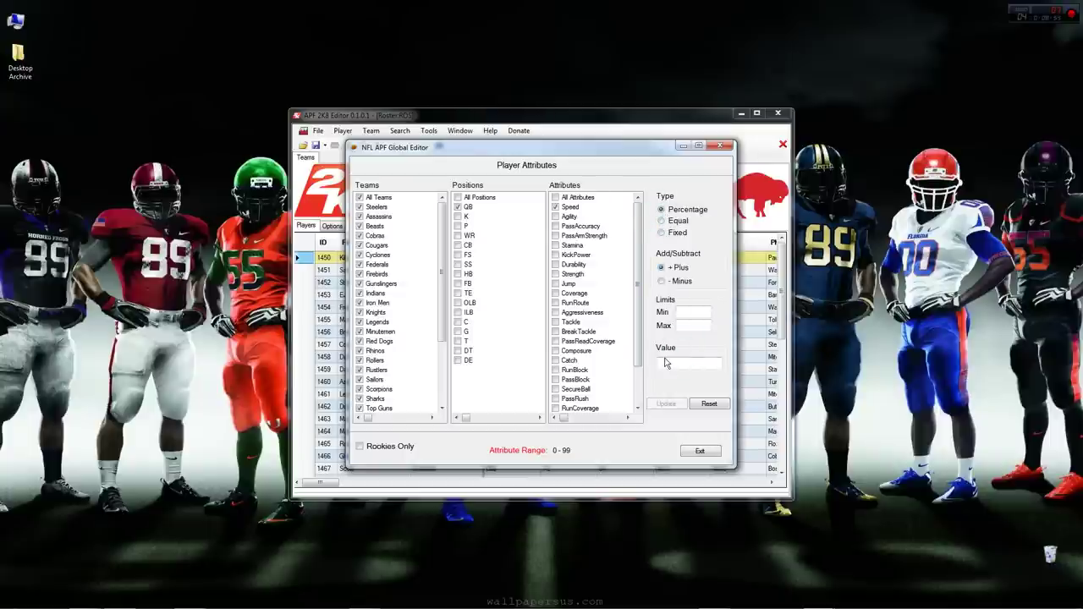
pyautogui.click(668, 363)
pyautogui.write('10')
pyautogui.moveTo(608, 149); pyautogui.dragTo(933, 244)
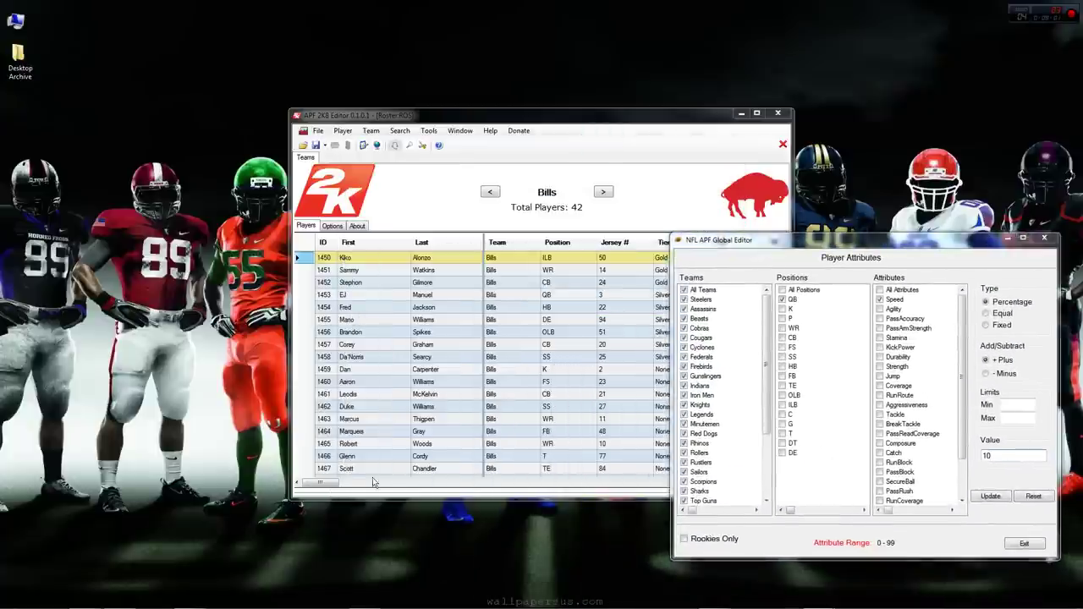
pyautogui.moveTo(857, 241); pyautogui.dragTo(681, 199)
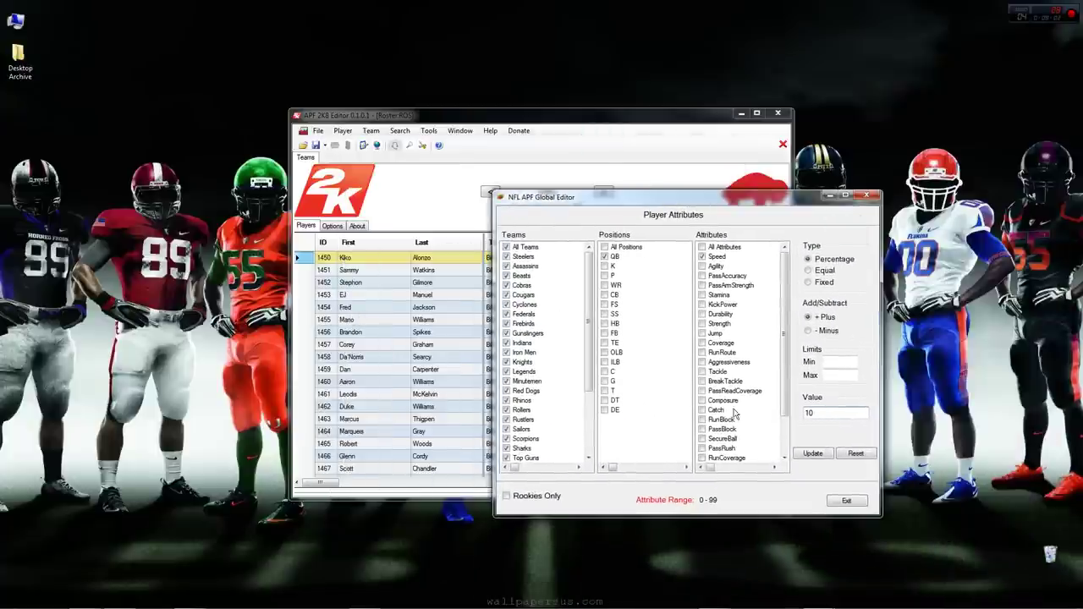
pyautogui.click(812, 452)
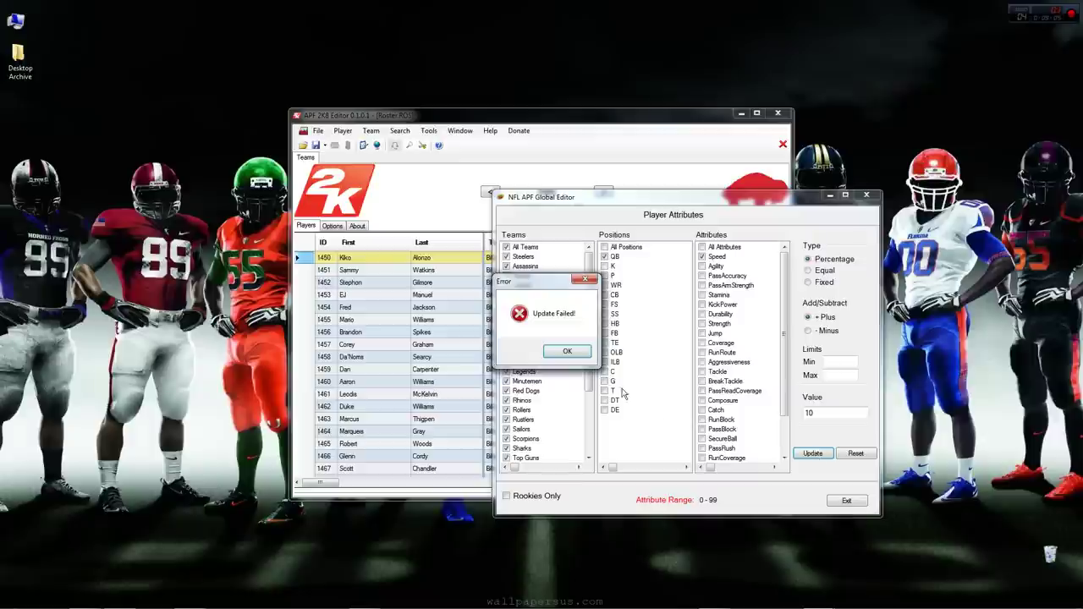
pyautogui.click(561, 350)
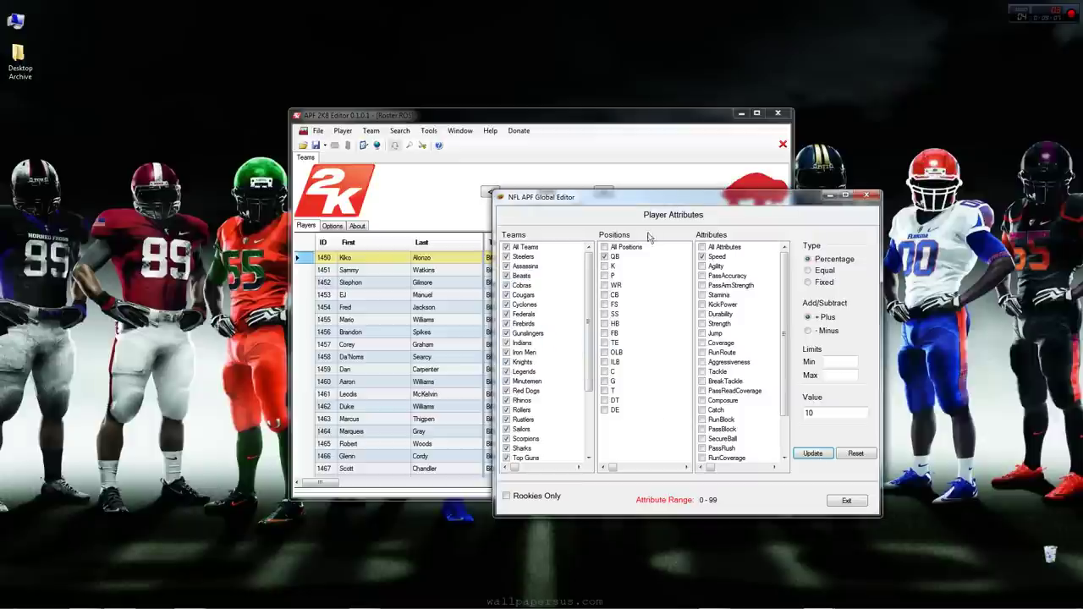
pyautogui.moveTo(649, 197); pyautogui.dragTo(494, 172)
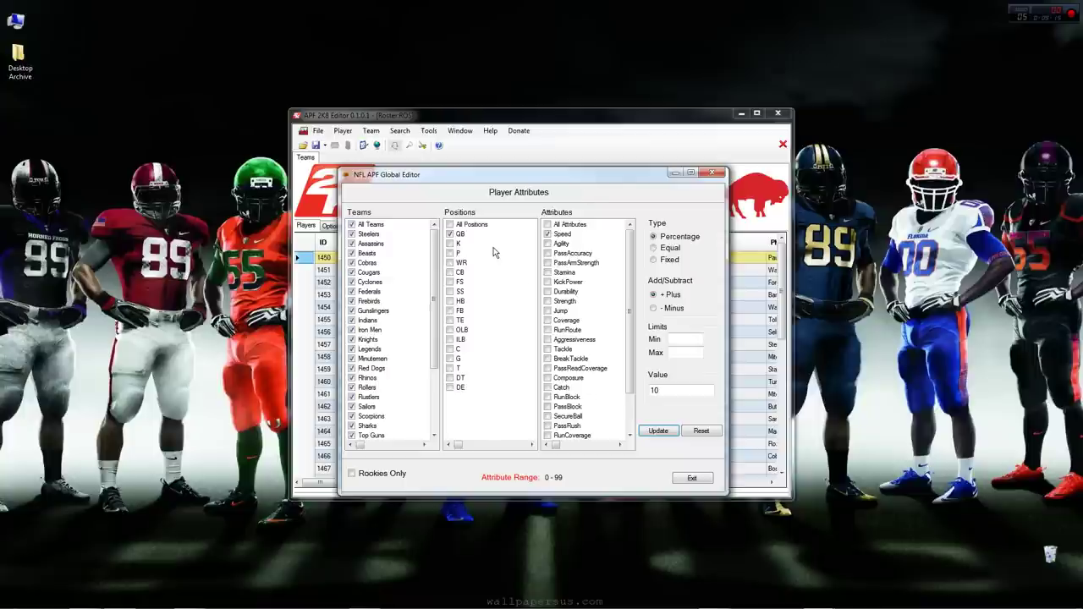
pyautogui.click(714, 175)
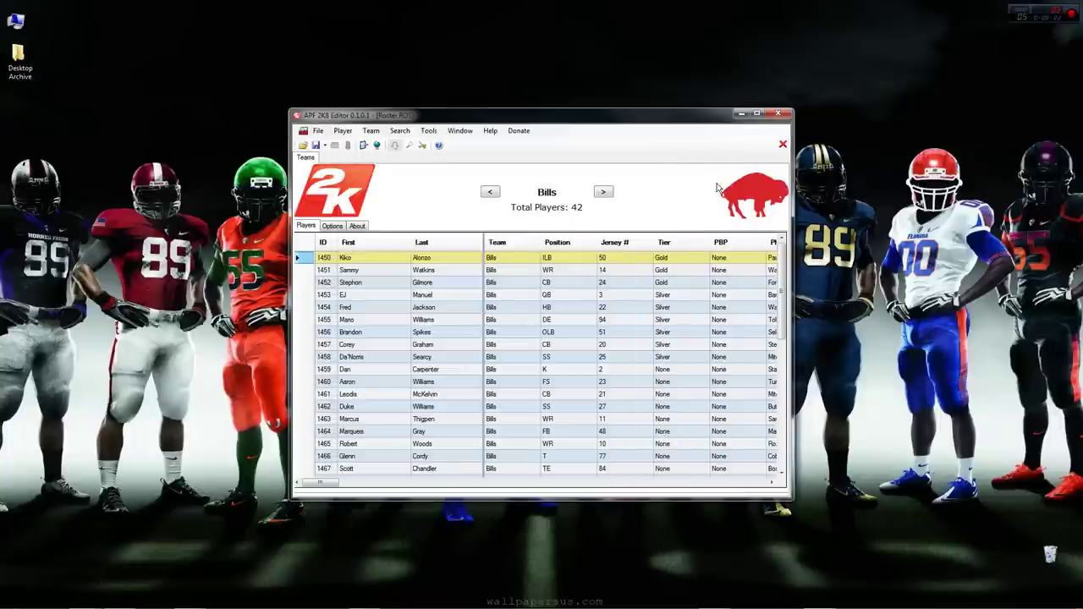
# Try out selecting consecutive ranges and separate individual rows in the Bills player list.
pyautogui.click(409, 369)
pyautogui.keyDown('shift'); pyautogui.click(370, 300); pyautogui.keyUp('shift')
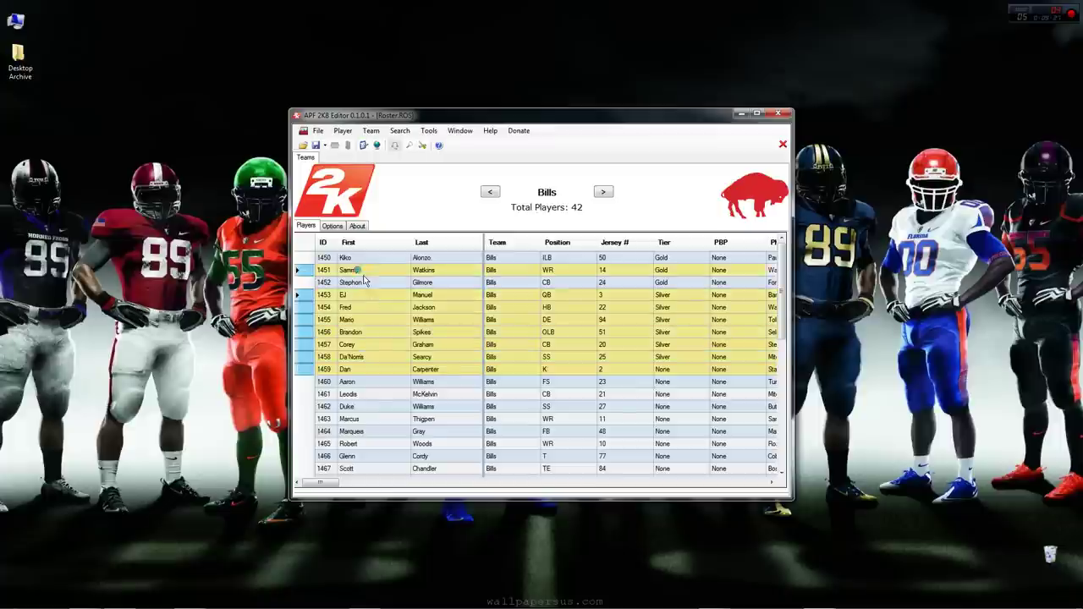
pyautogui.click(379, 407)
pyautogui.keyDown('ctrl'); pyautogui.click(360, 331); pyautogui.keyUp('ctrl')
pyautogui.keyDown('ctrl'); pyautogui.click(350, 257); pyautogui.keyUp('ctrl')
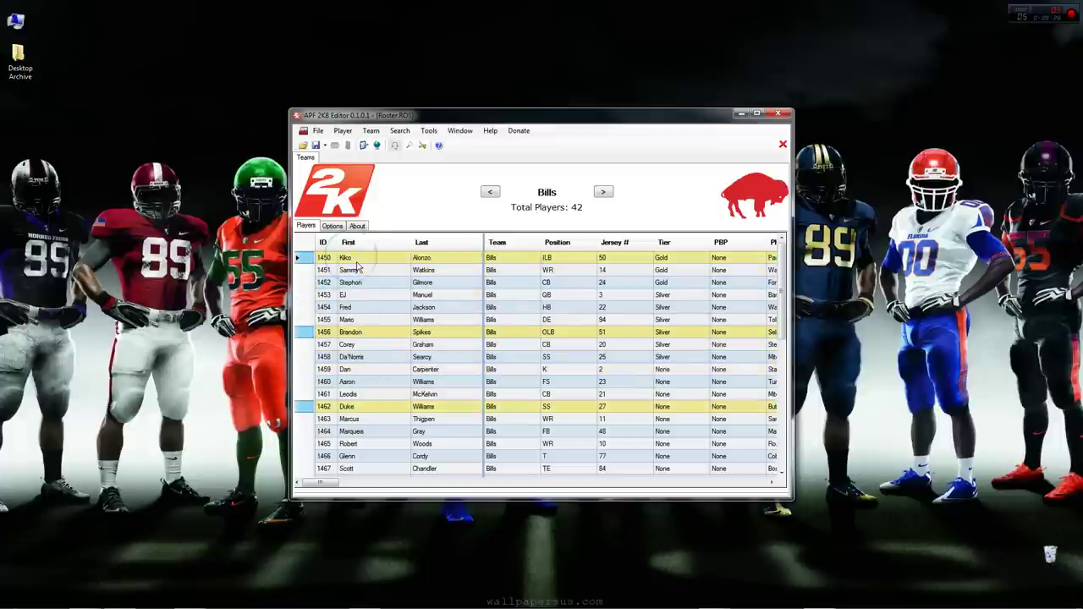
pyautogui.keyDown('ctrl'); pyautogui.click(363, 308); pyautogui.keyUp('ctrl')
pyautogui.keyDown('ctrl'); pyautogui.click(365, 382); pyautogui.keyUp('ctrl')
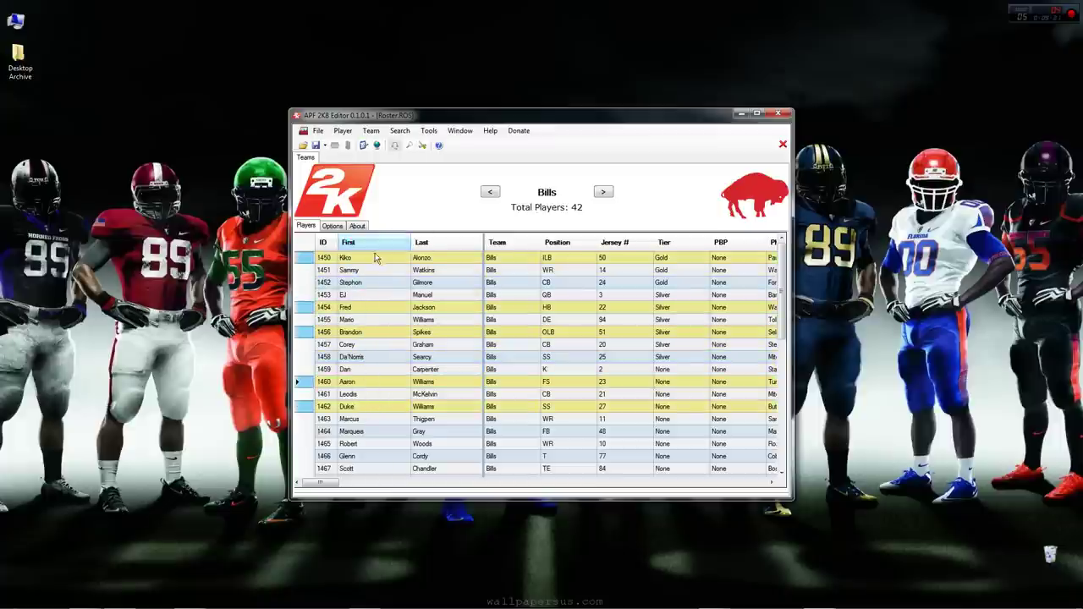
pyautogui.moveTo(347, 282); pyautogui.dragTo(459, 447)
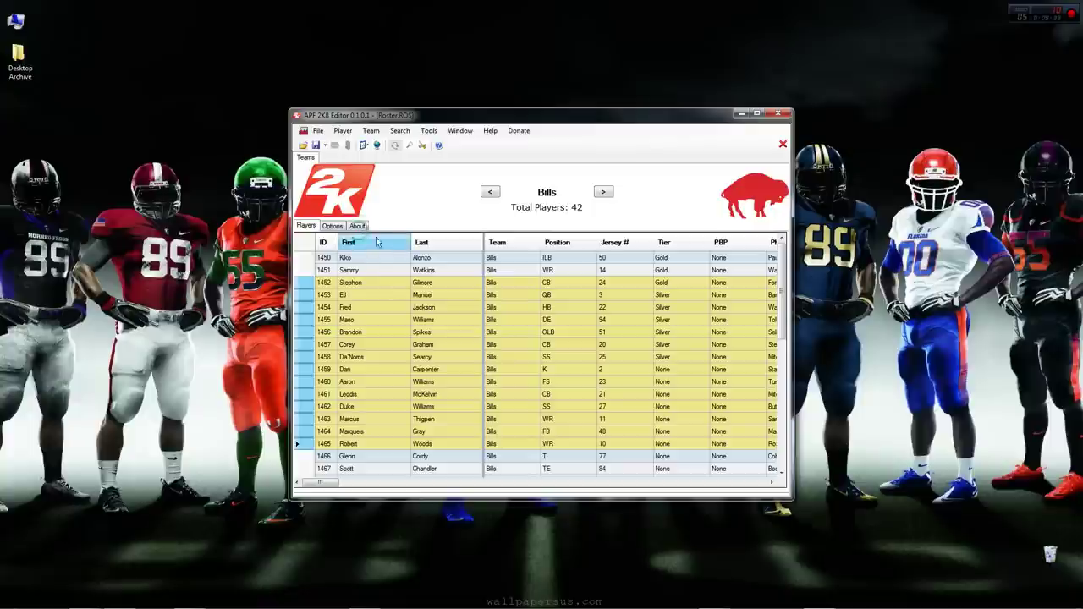
pyautogui.moveTo(357, 243)
pyautogui.mouseDown()
pyautogui.moveTo(444, 245)
pyautogui.moveTo(387, 242)
pyautogui.moveTo(365, 245)
pyautogui.moveTo(370, 253)
pyautogui.mouseUp()
# Select only the Bills players with jersey numbers 20, 14 and 11 together in the roster.
pyautogui.click(382, 344)
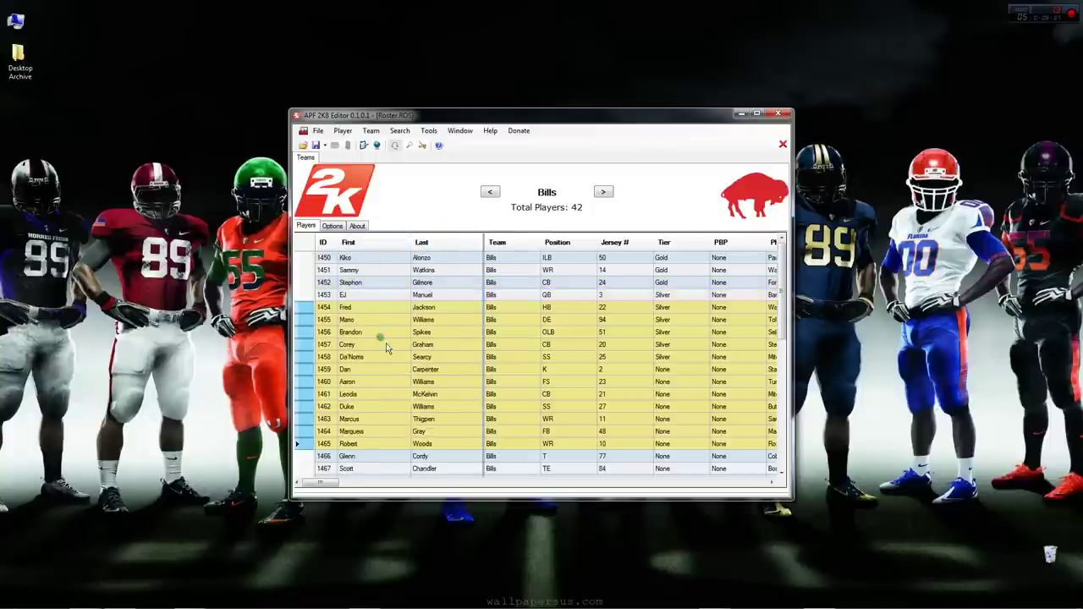
pyautogui.keyDown('ctrl'); pyautogui.click(331, 270); pyautogui.keyUp('ctrl')
pyautogui.keyDown('ctrl'); pyautogui.click(377, 421); pyautogui.keyUp('ctrl')
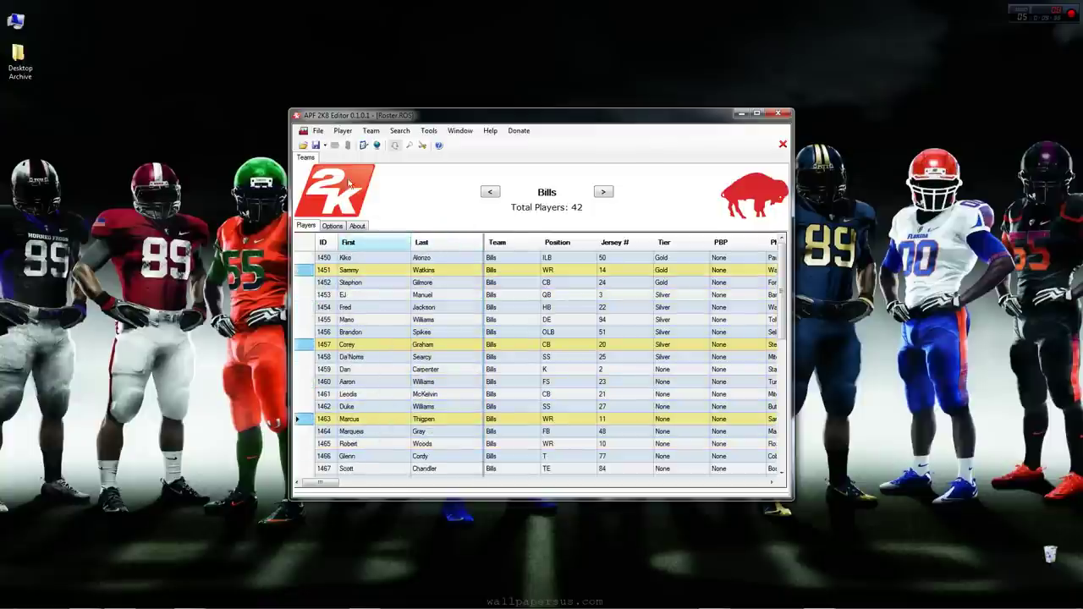
# View the global attribute editor for all teams and for only the selected players, closing each one.
pyautogui.click(376, 145)
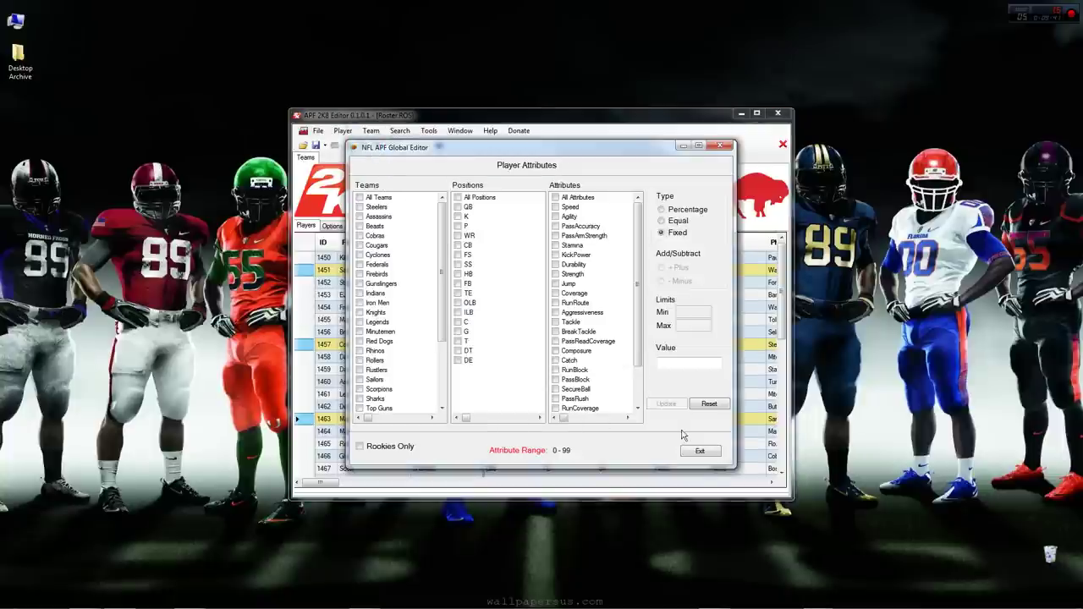
pyautogui.click(700, 450)
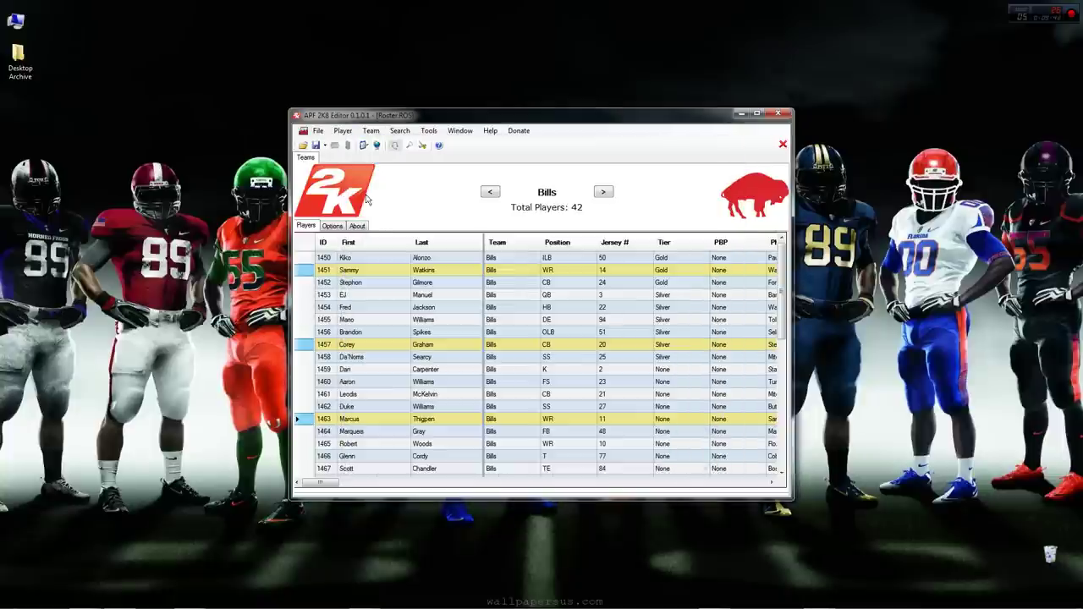
pyautogui.click(364, 147)
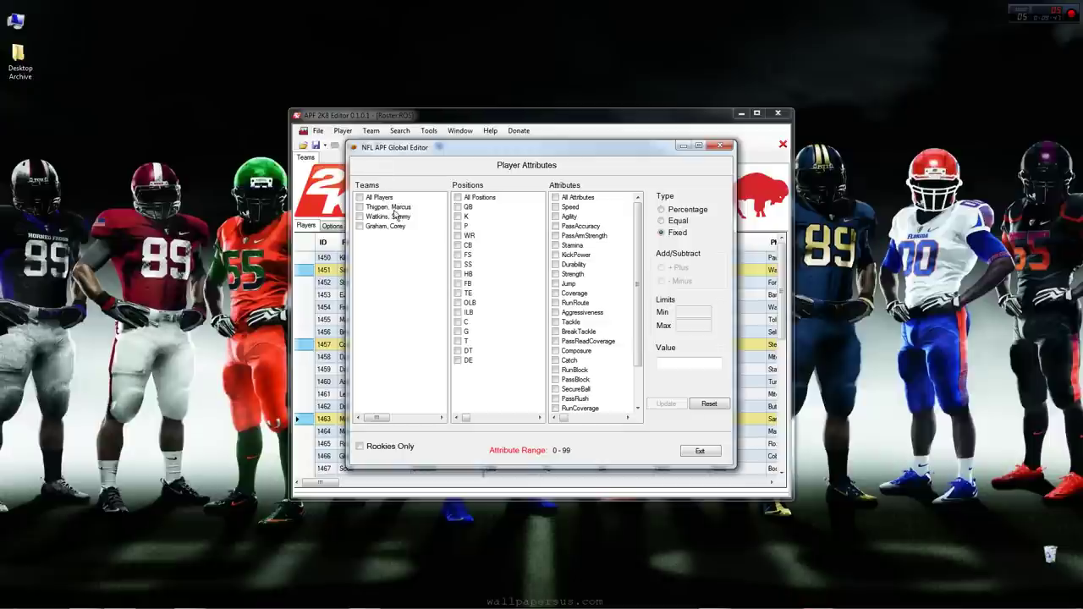
pyautogui.moveTo(461, 155); pyautogui.dragTo(582, 160)
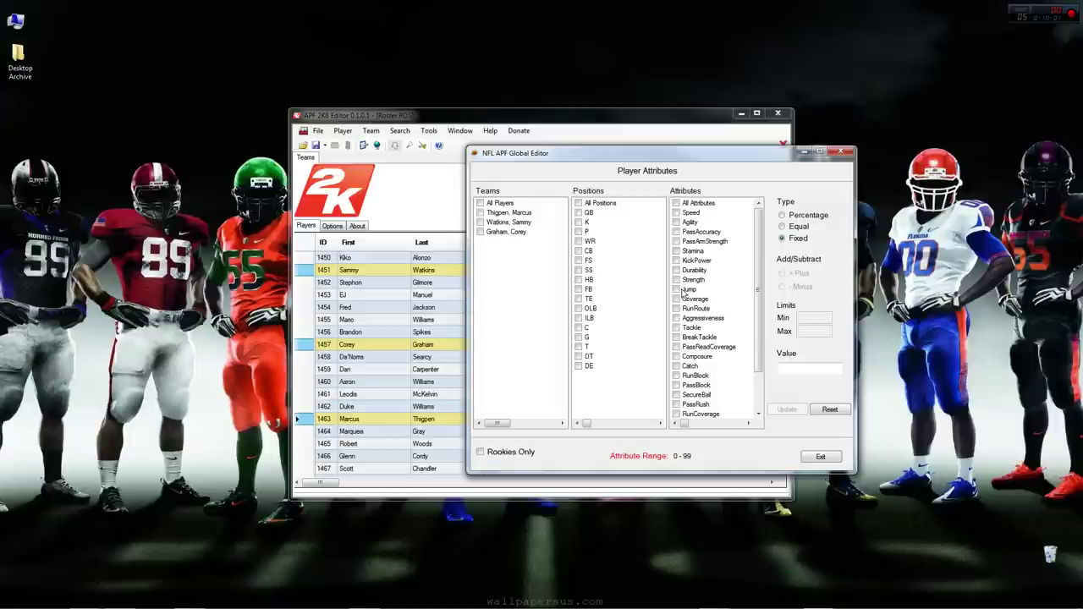
pyautogui.click(820, 456)
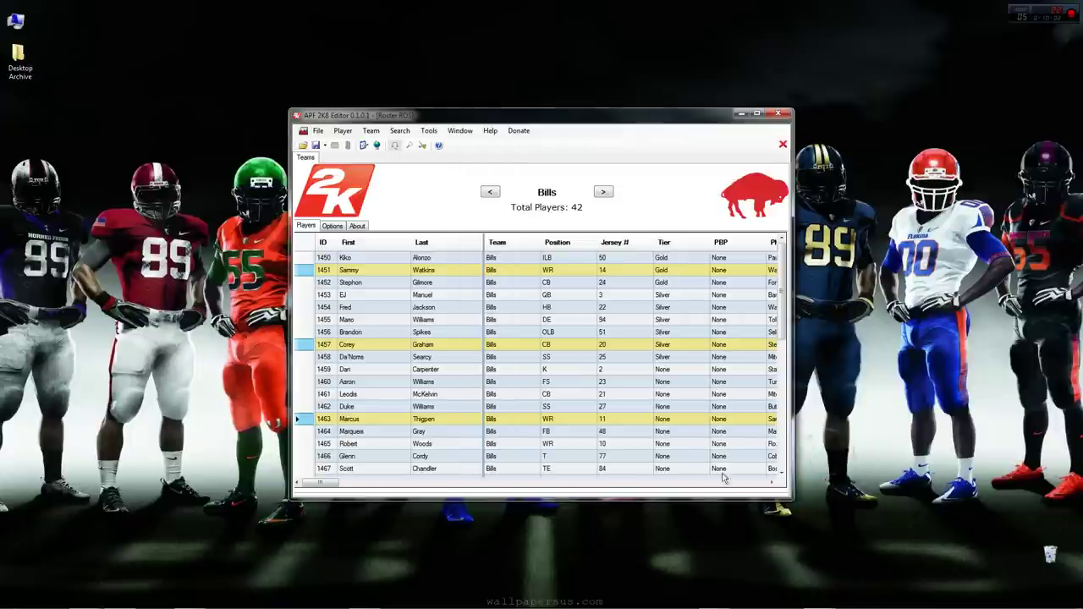
# Try to open the global weight editor and review the Auto-Update choices for coach audio, photos and body types.
pyautogui.click(399, 130)
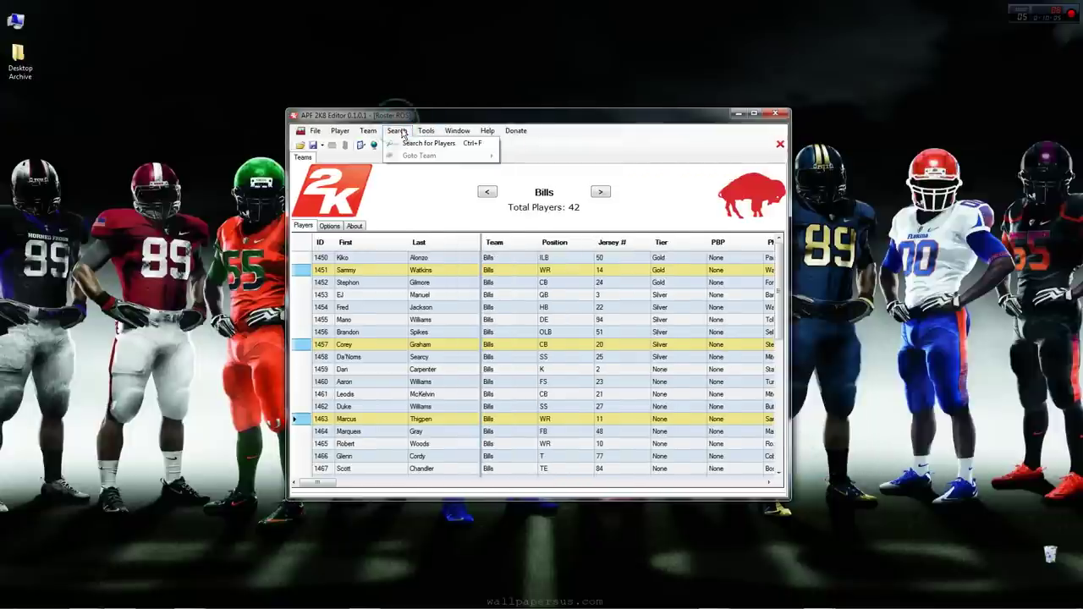
pyautogui.moveTo(428, 132)
pyautogui.moveTo(456, 144)
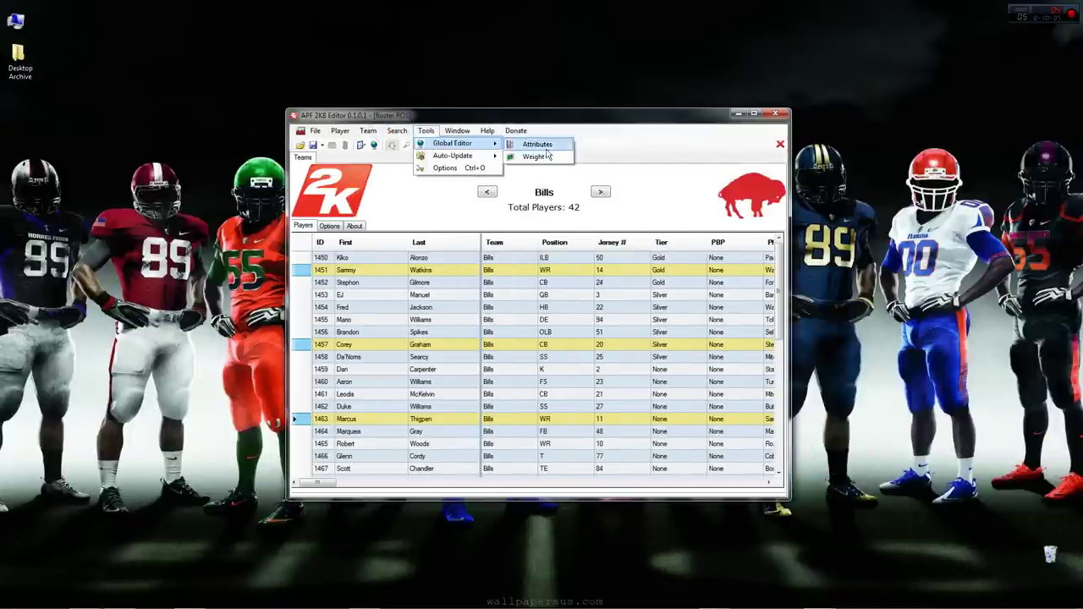
pyautogui.click(541, 157)
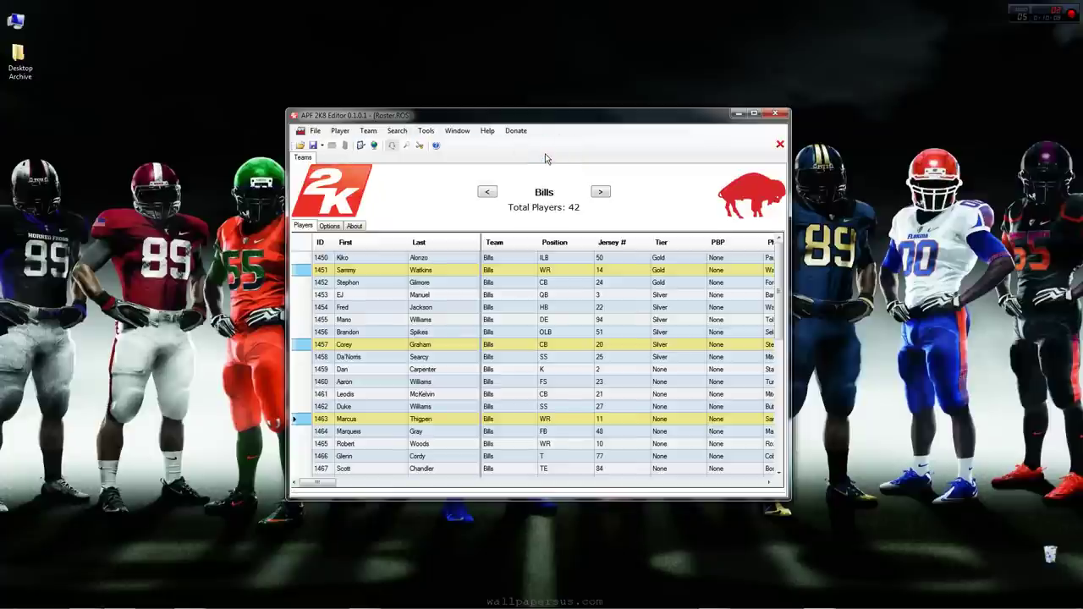
pyautogui.click(425, 131)
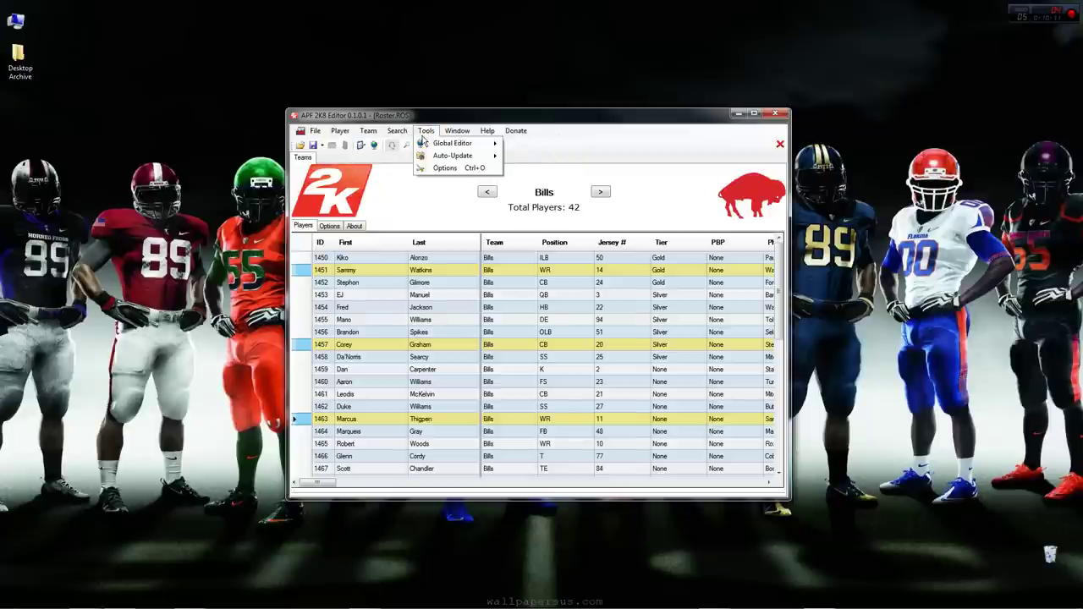
pyautogui.moveTo(426, 149)
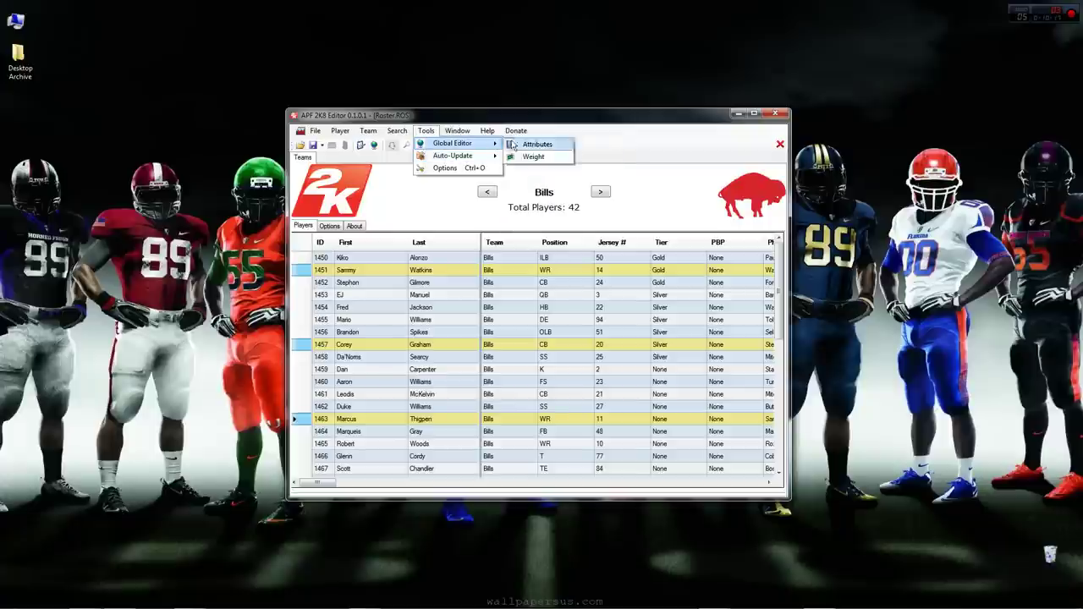
pyautogui.moveTo(478, 163)
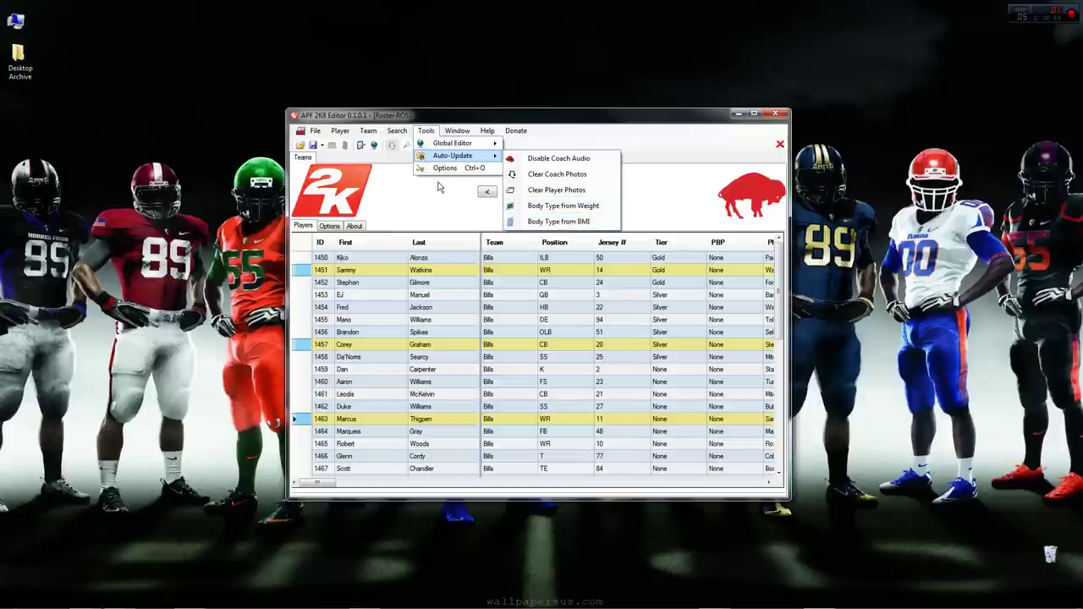
# View the search parameters for finding players and close the search without running it.
pyautogui.moveTo(402, 127)
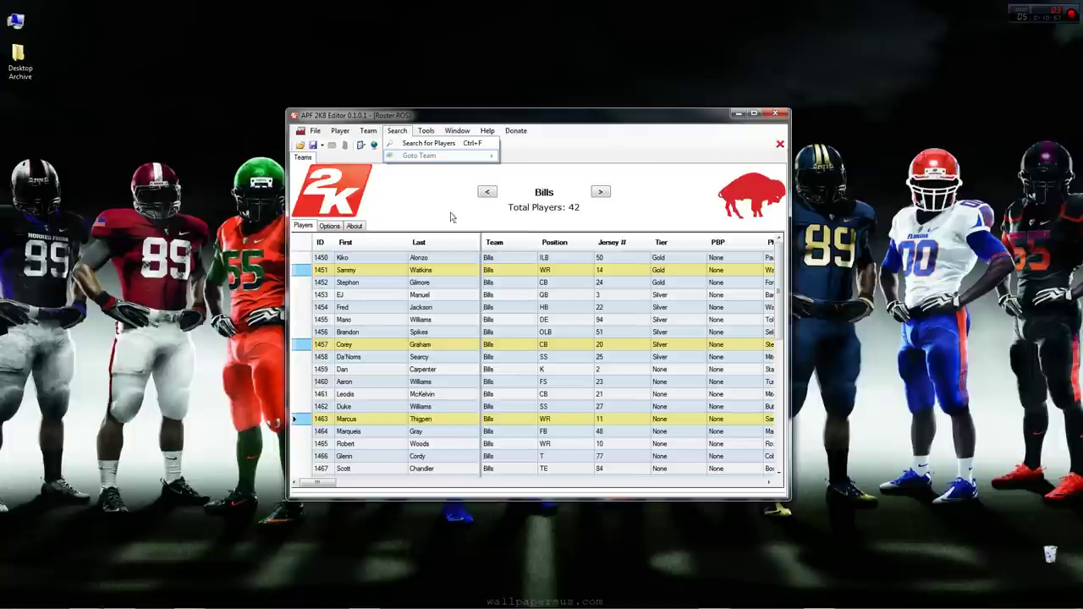
pyautogui.click(428, 148)
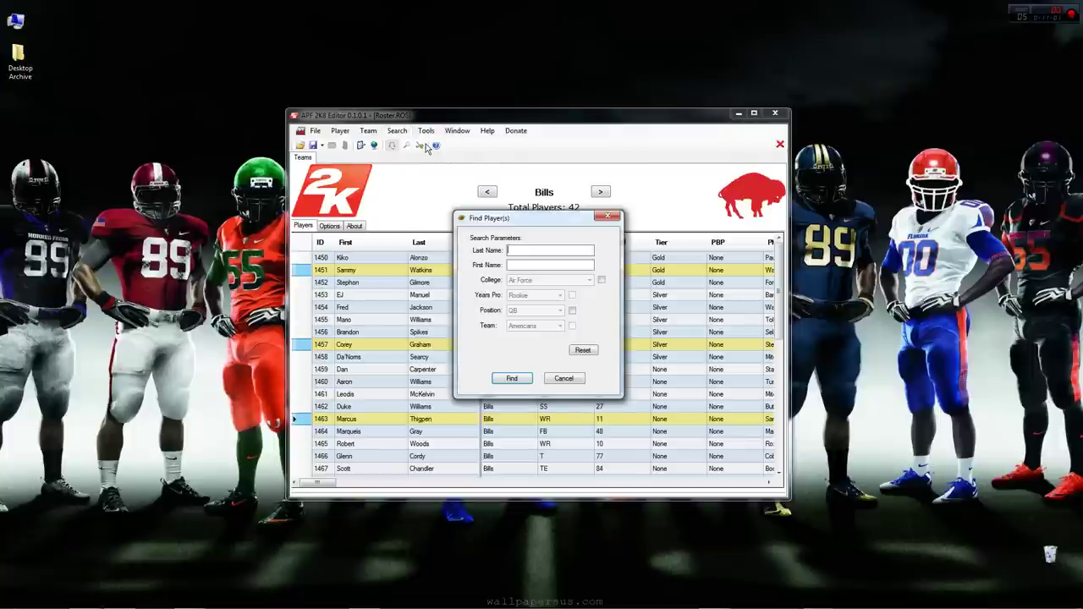
pyautogui.click(558, 379)
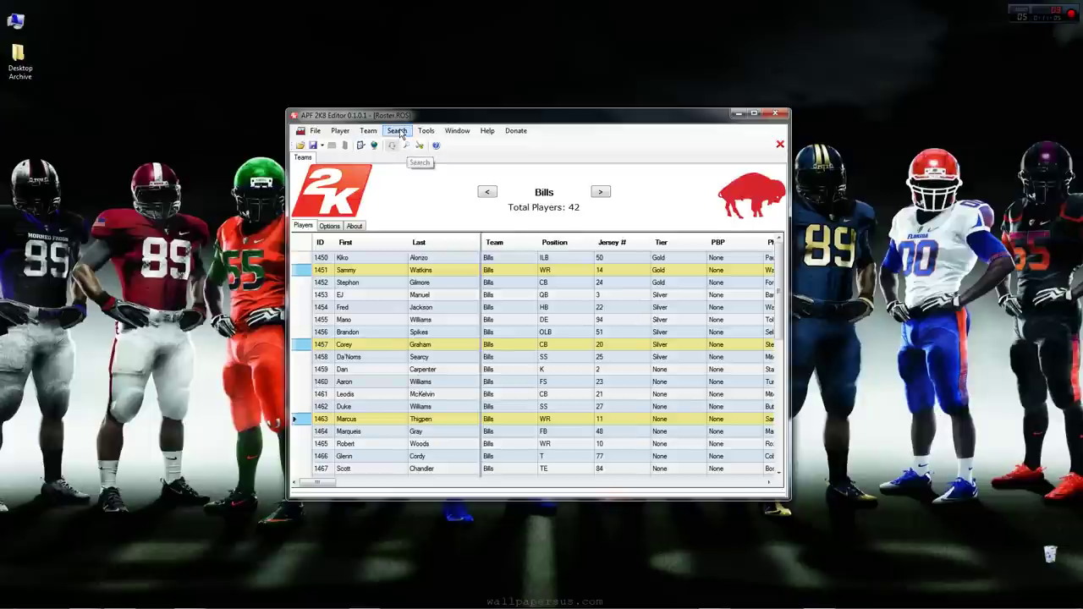
# Search the roster for players with the last name "thomas" and select the gold-tier halfback with jersey number 34.
pyautogui.click(396, 130)
pyautogui.click(409, 145)
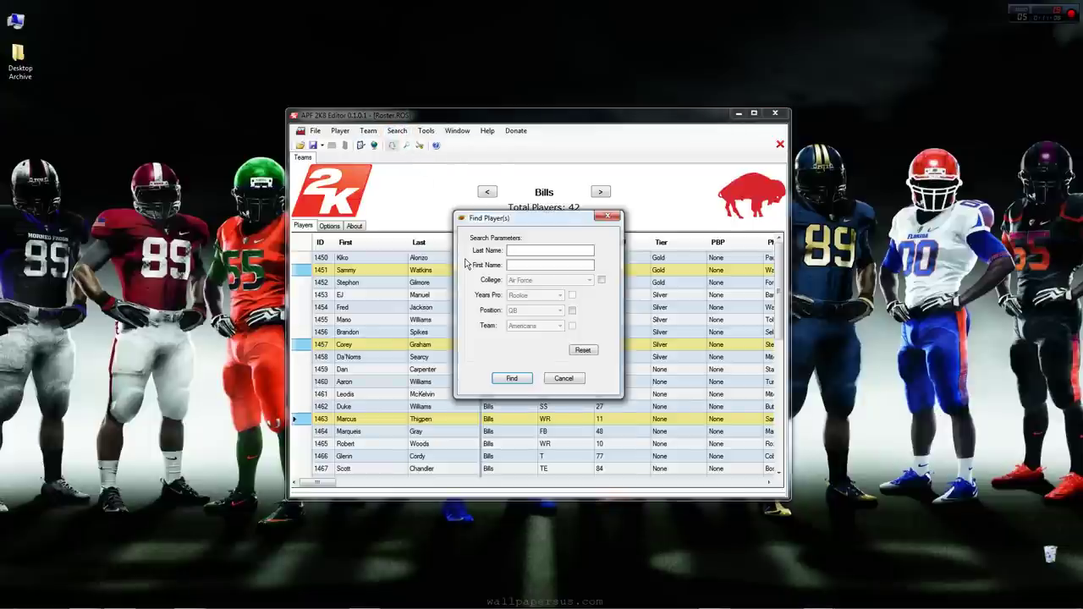
pyautogui.write('thomas')
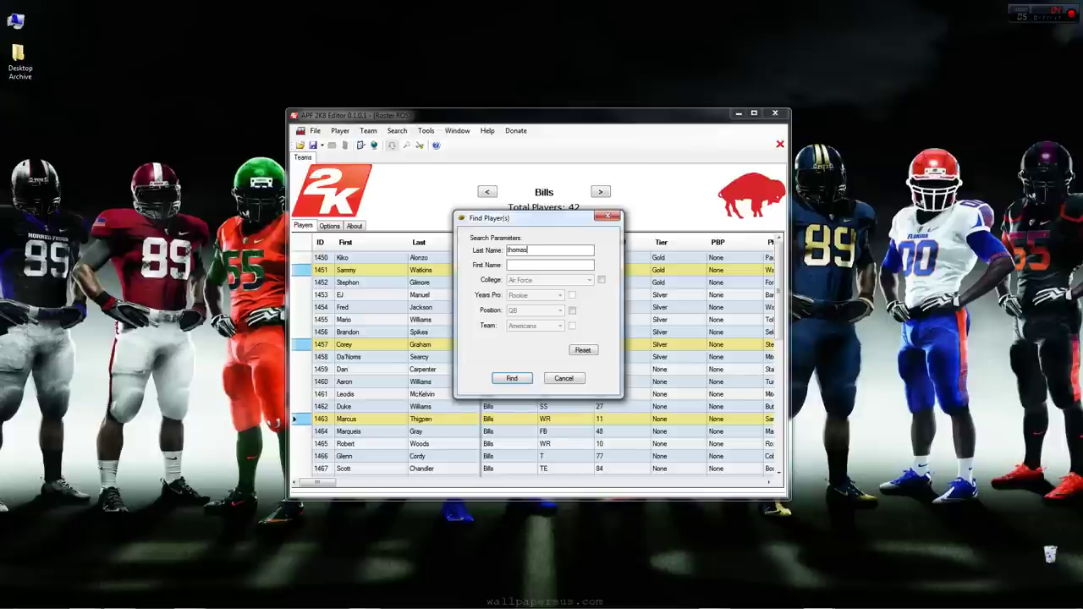
pyautogui.click(512, 379)
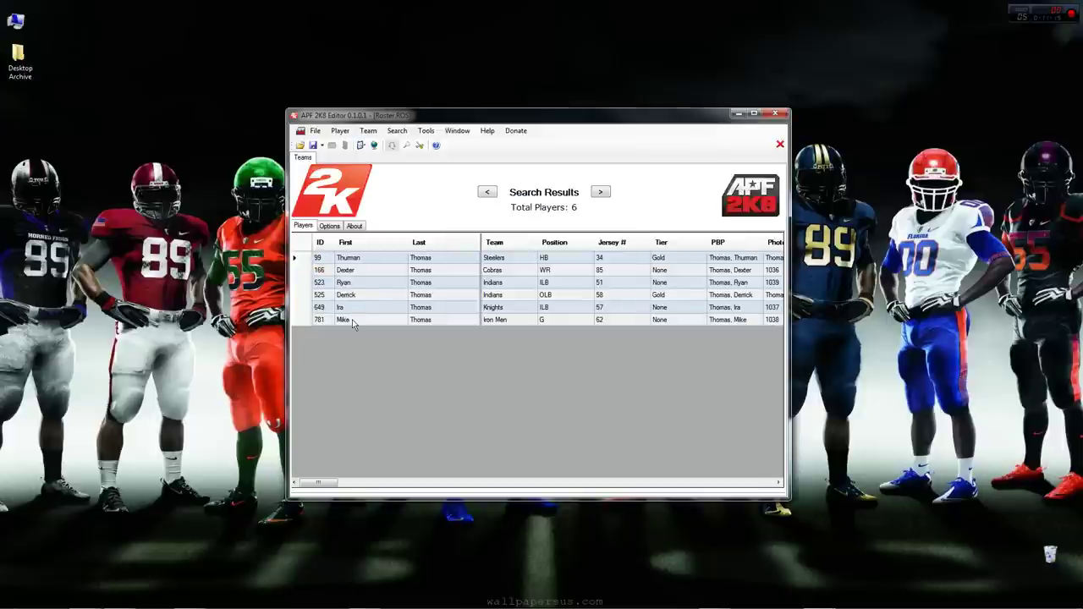
pyautogui.click(363, 264)
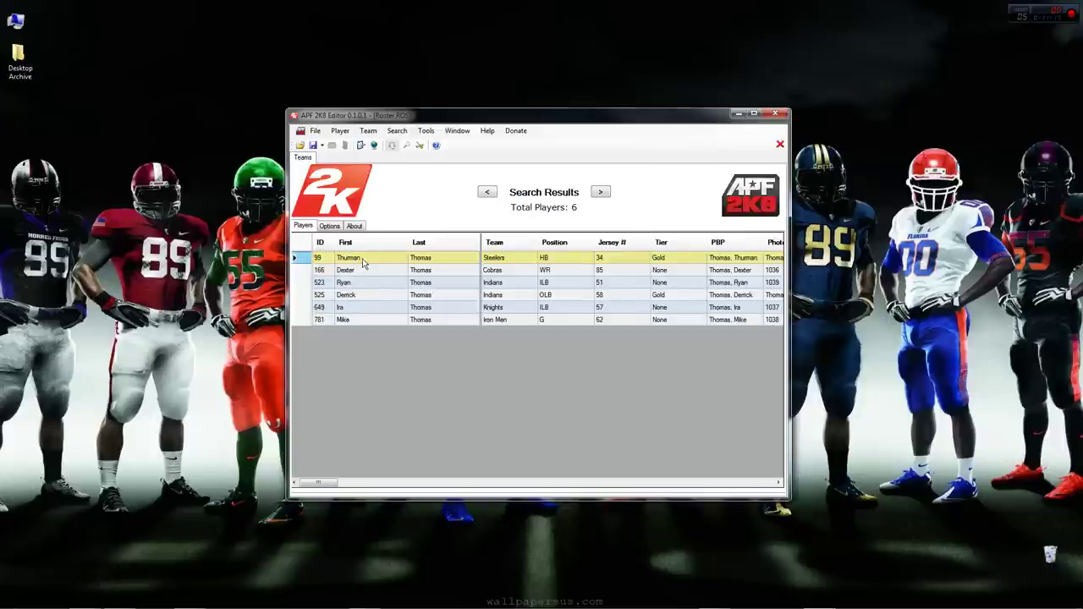
# Search the roster for players with the first name "john" at the QB position.
pyautogui.click(373, 146)
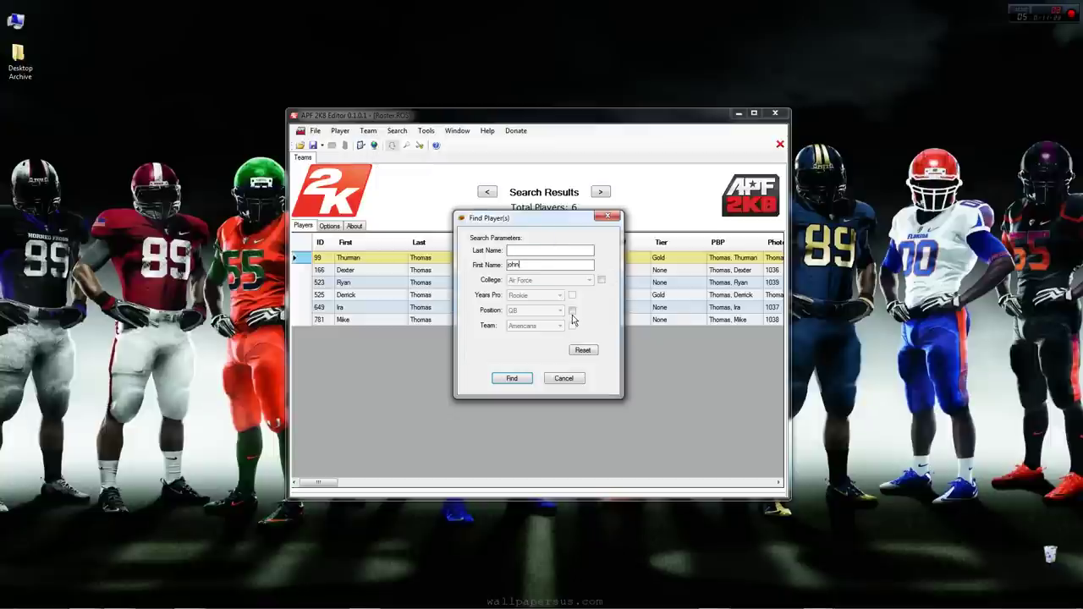
pyautogui.click(572, 310)
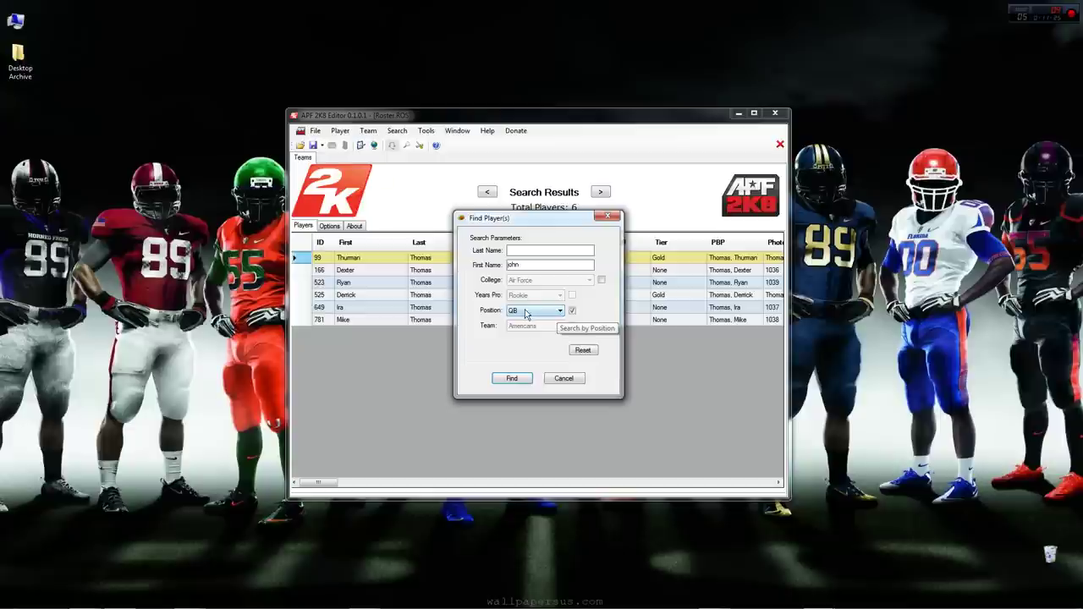
pyautogui.click(510, 378)
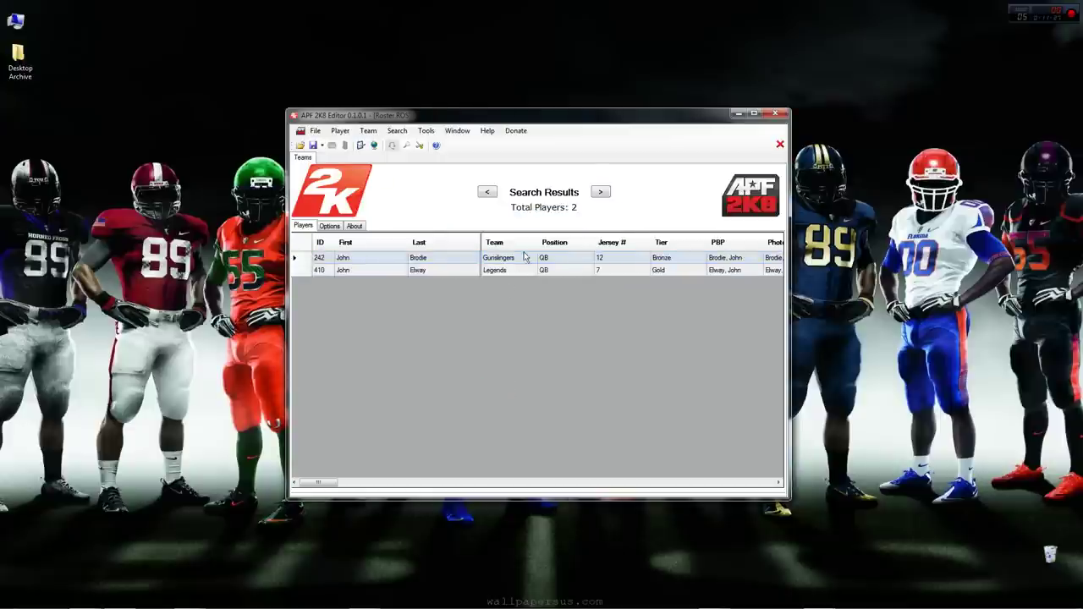
# Reopen the player search to review its remaining filters, and cancel it without entering any criteria.
pyautogui.click(396, 130)
pyautogui.click(396, 146)
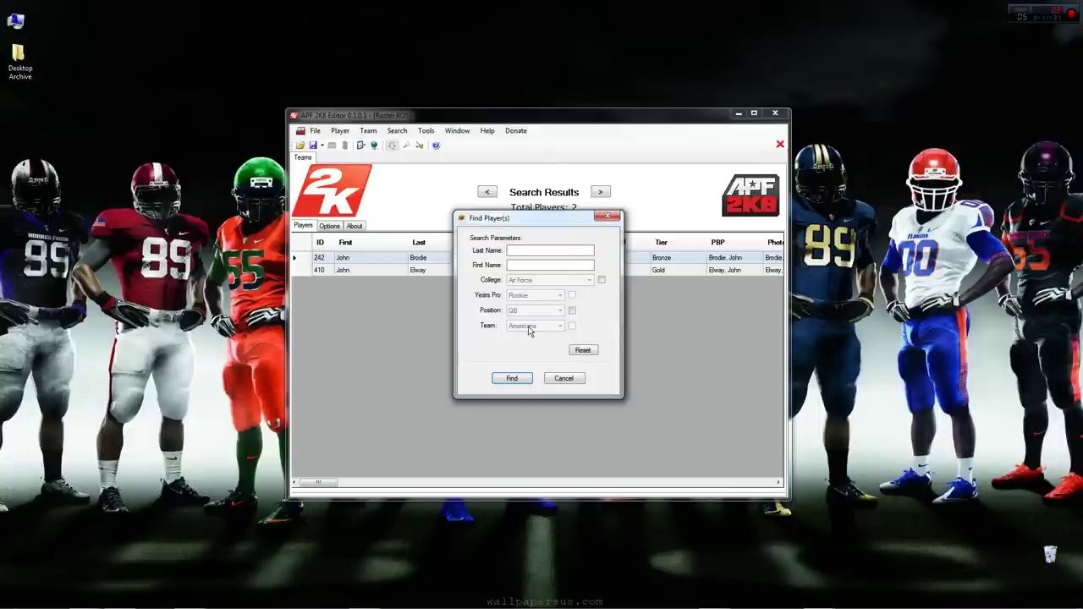
pyautogui.click(555, 382)
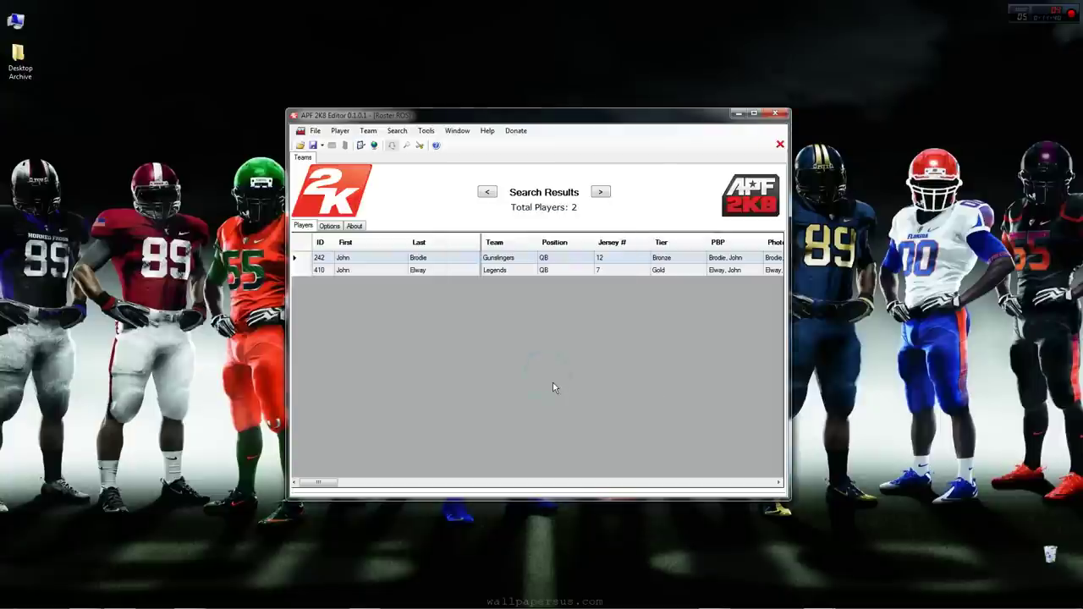
# Open the number 12 quarterback in the player editor and look through the available colleges, keeping Stanford.
pyautogui.click(378, 258)
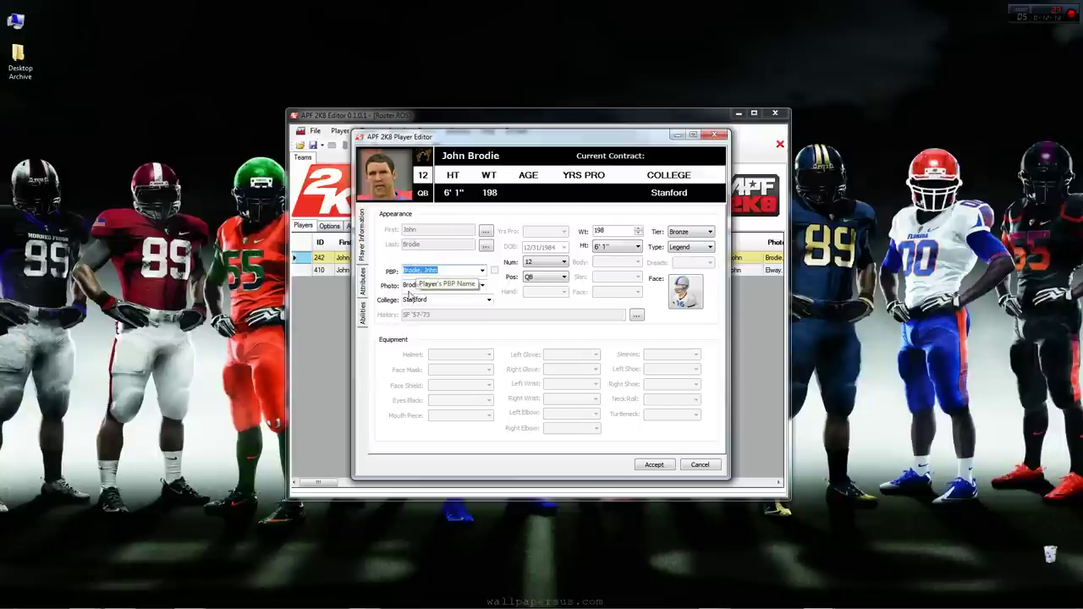
pyautogui.click(488, 300)
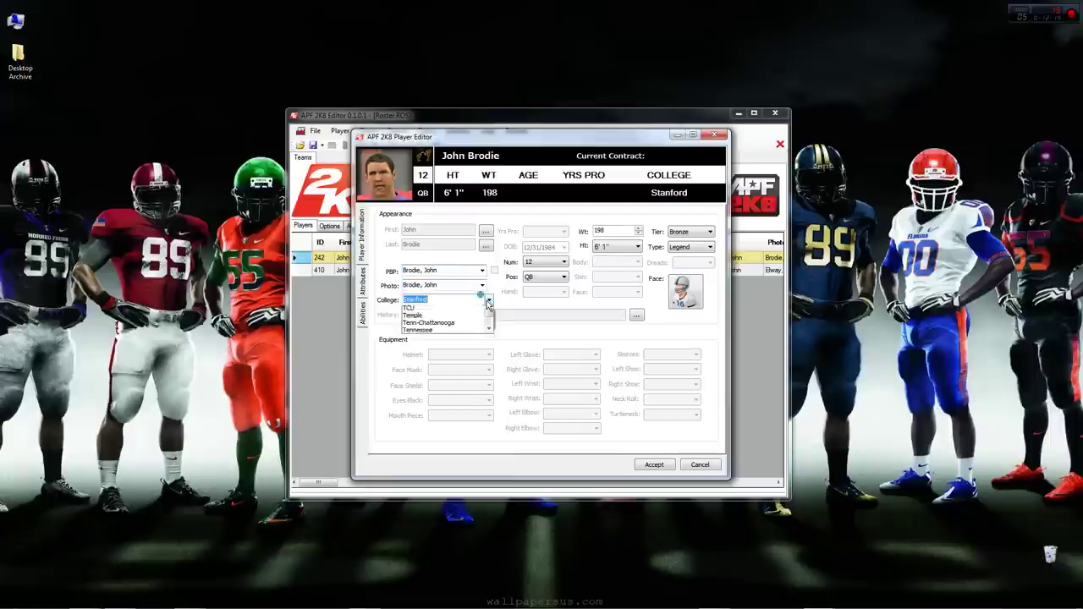
pyautogui.moveTo(488, 343); pyautogui.dragTo(495, 318)
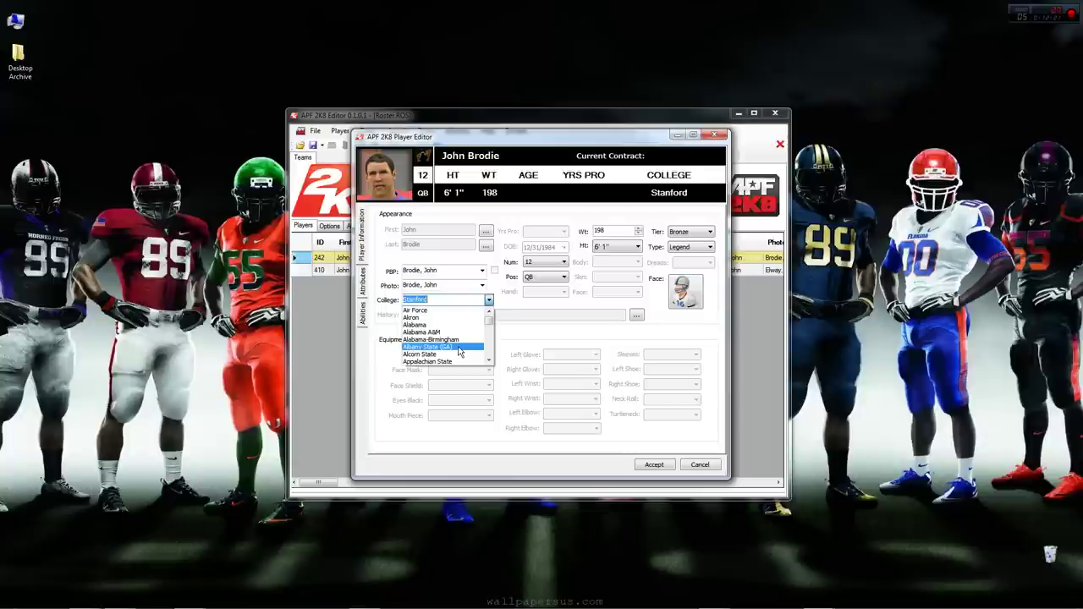
pyautogui.click(489, 300)
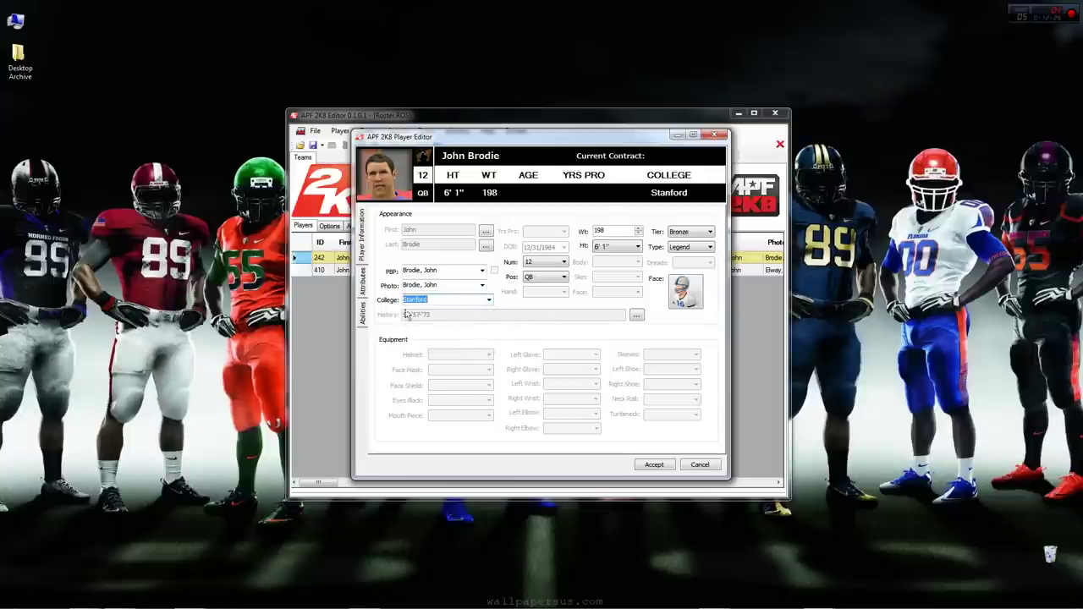
# Set the player's career history to ARI '04-'06.
pyautogui.click(636, 314)
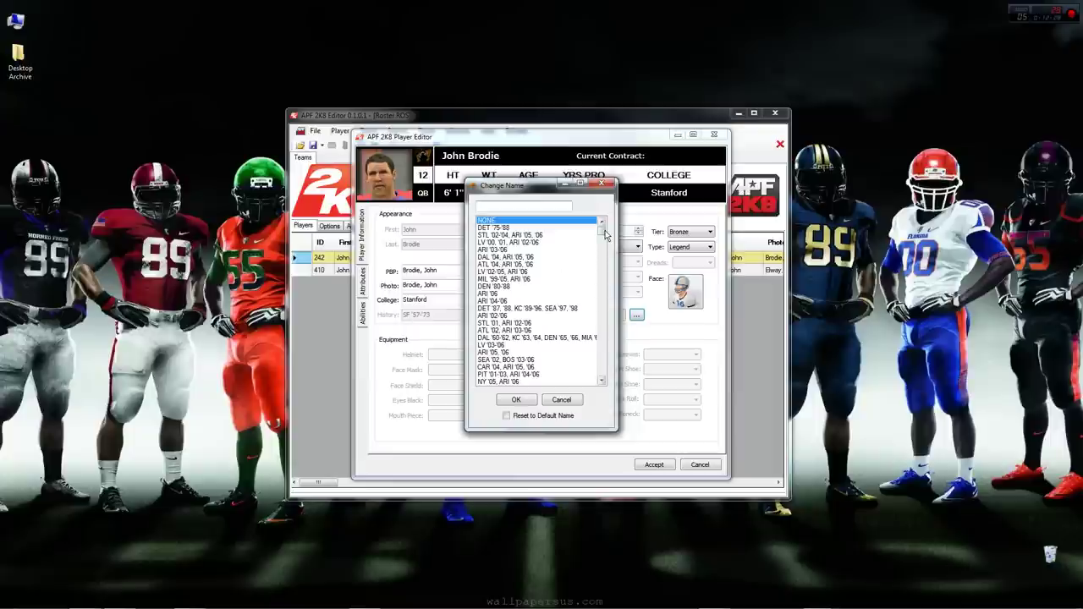
pyautogui.moveTo(605, 235)
pyautogui.mouseDown()
pyautogui.moveTo(604, 373)
pyautogui.moveTo(604, 229)
pyautogui.mouseUp()
pyautogui.click(526, 294)
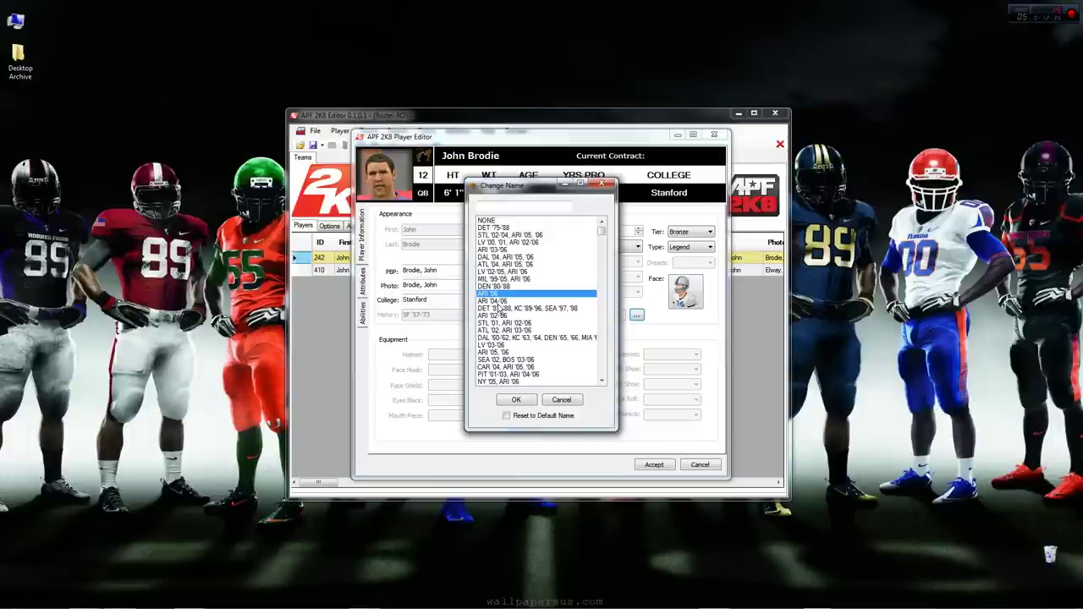
pyautogui.click(499, 301)
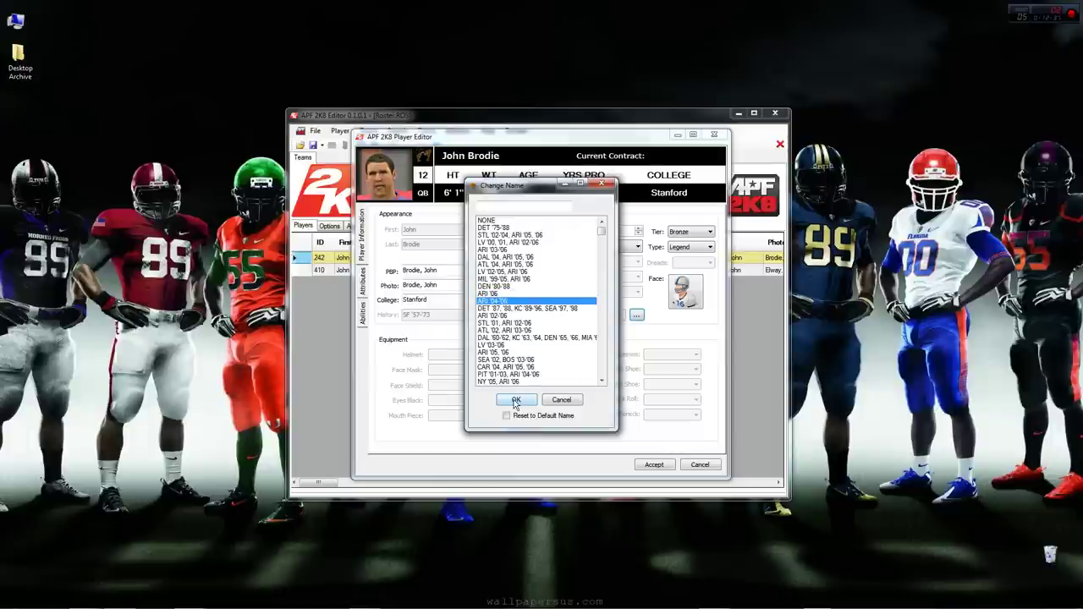
pyautogui.click(515, 401)
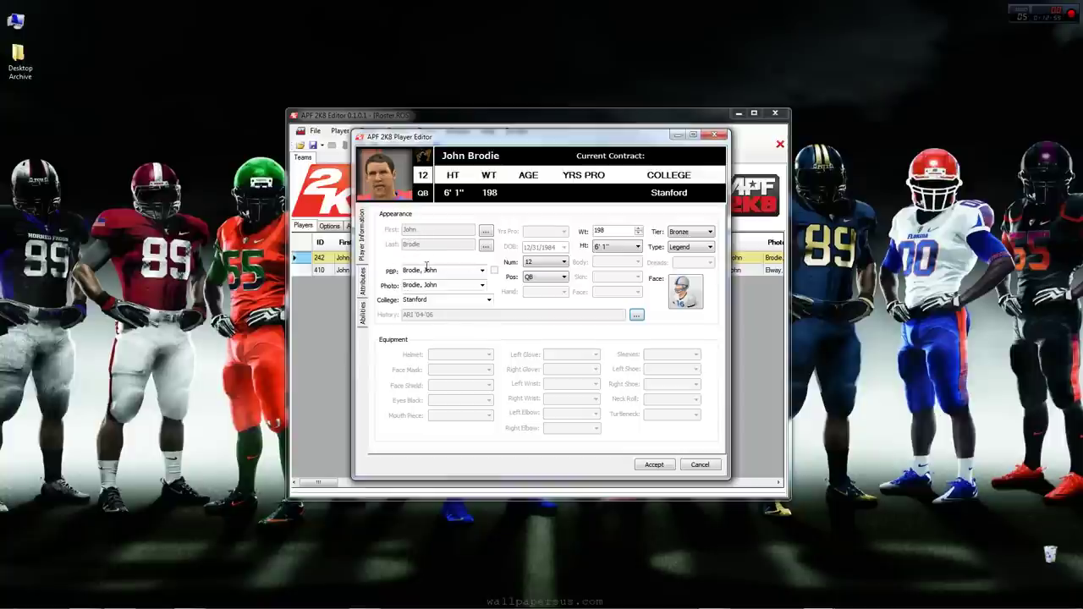
# Look through the names available for replacing the player's first name, and cancel without applying one.
pyautogui.click(486, 234)
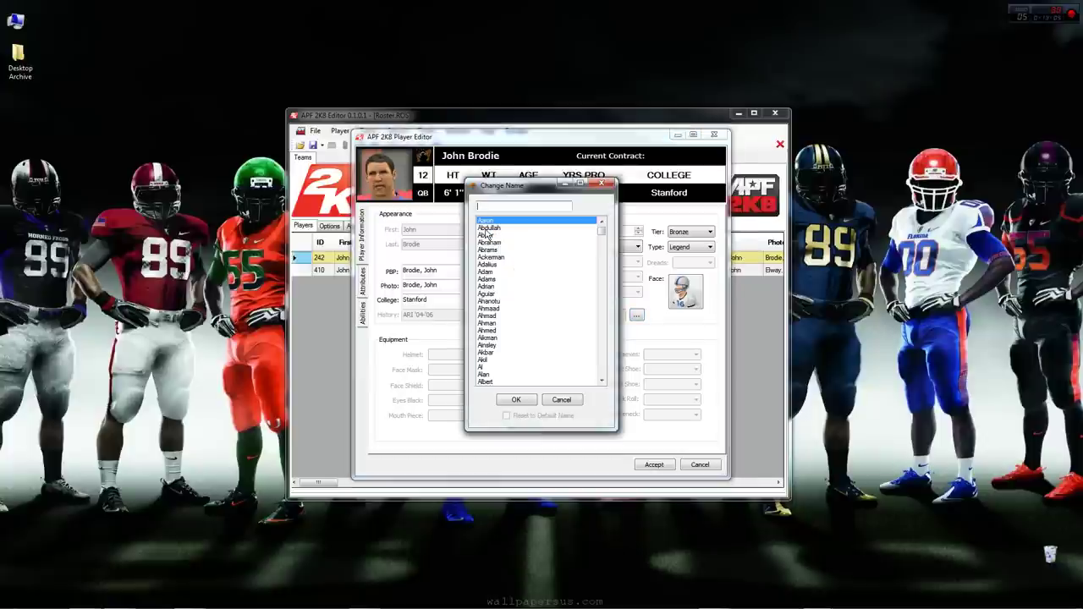
pyautogui.scroll(-7, 499, 253)
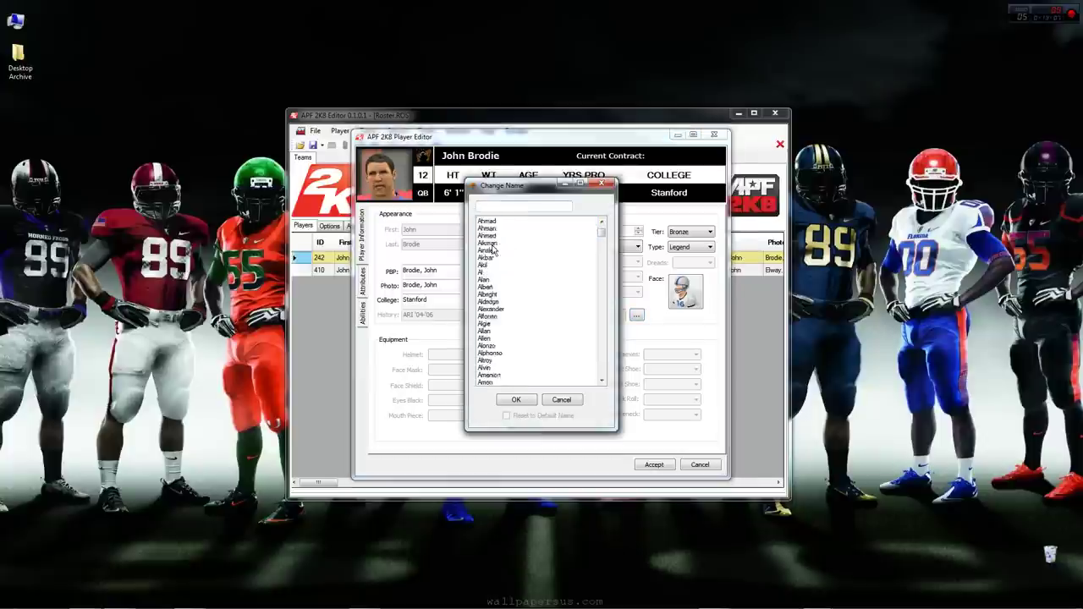
pyautogui.scroll(-3, 504, 271)
pyautogui.moveTo(600, 230)
pyautogui.mouseDown()
pyautogui.moveTo(611, 387)
pyautogui.moveTo(602, 227)
pyautogui.mouseUp()
pyautogui.click(523, 234)
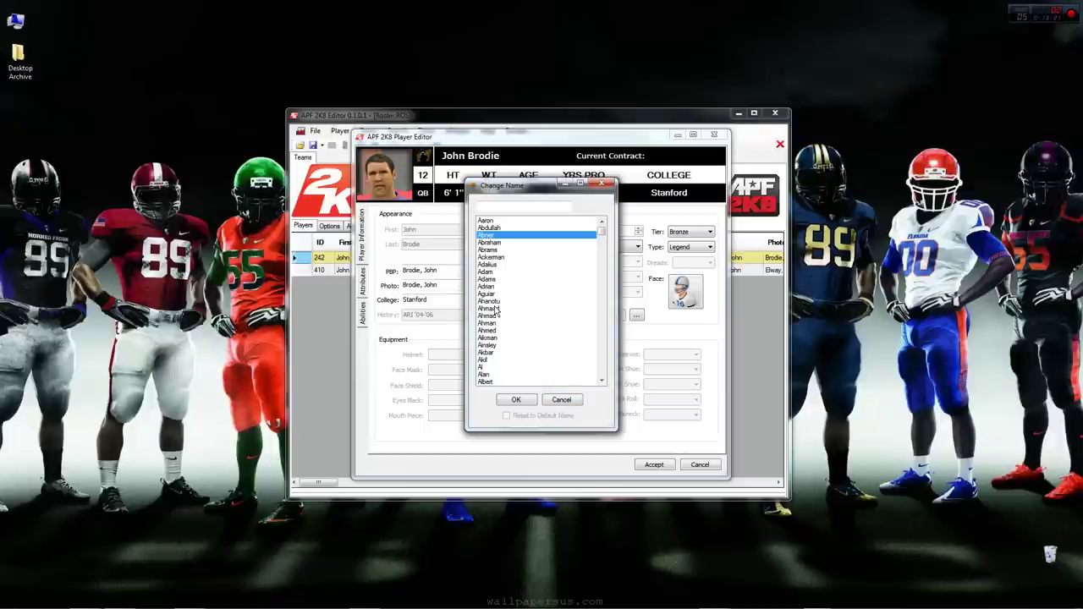
pyautogui.moveTo(511, 186); pyautogui.dragTo(555, 179)
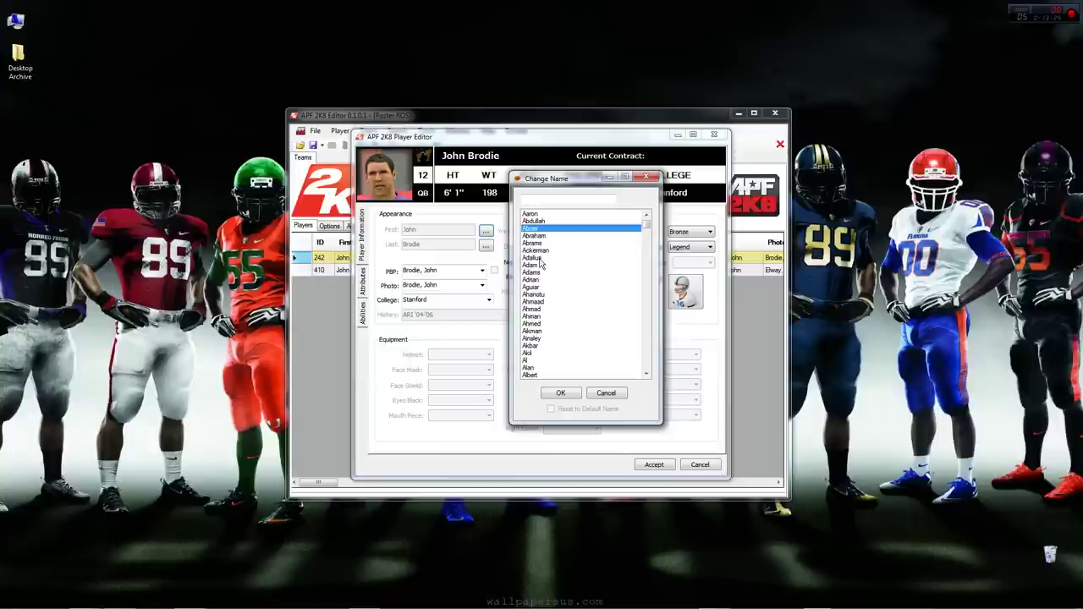
pyautogui.click(536, 331)
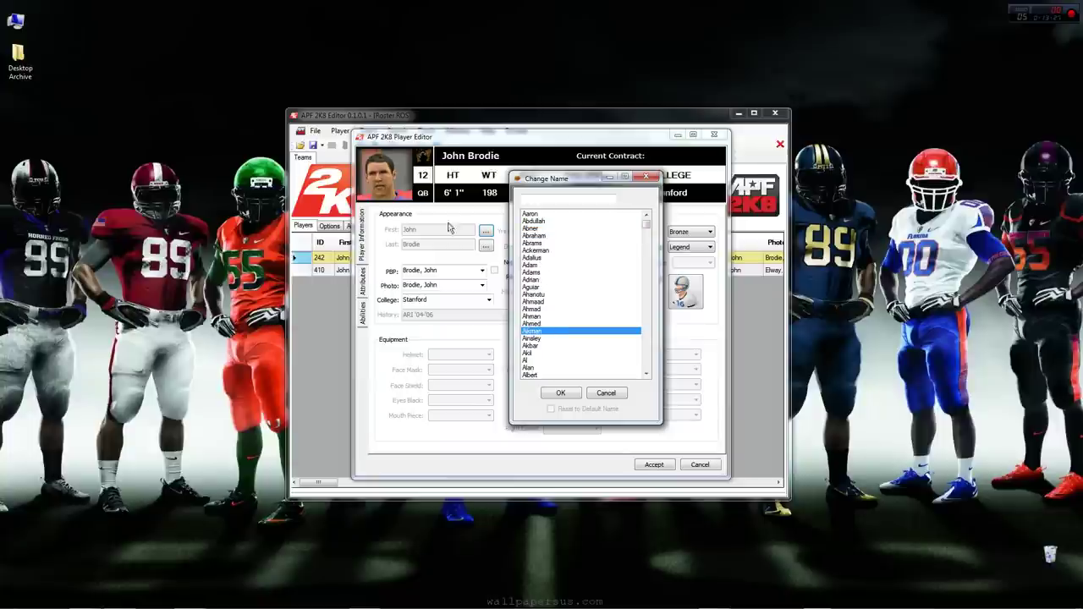
pyautogui.click(606, 393)
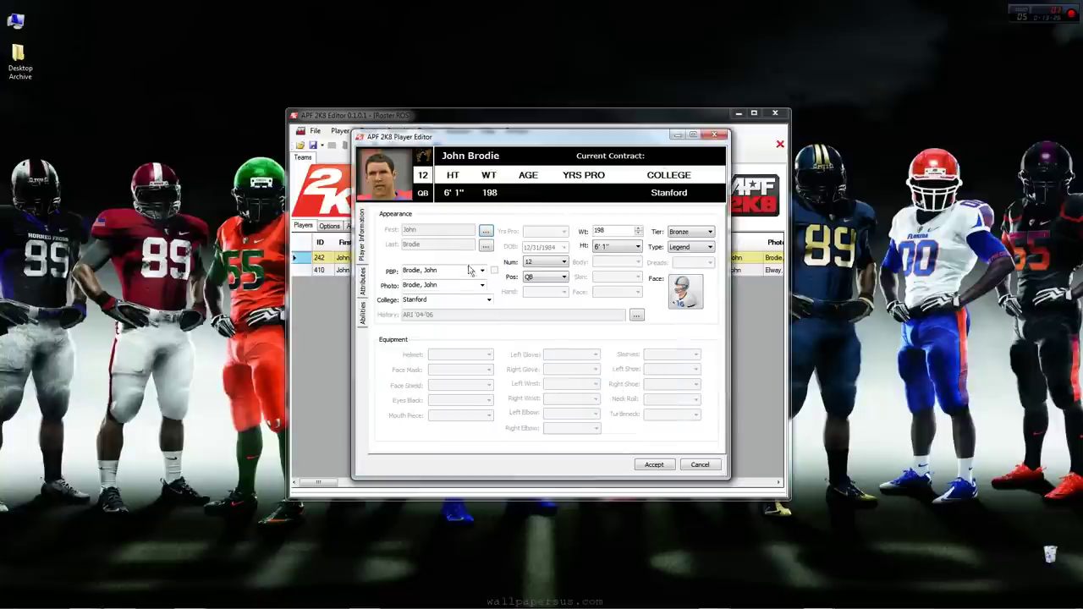
# Open the name choices for the player's last name, try filtering them by "tho", and clear the filter text.
pyautogui.click(486, 230)
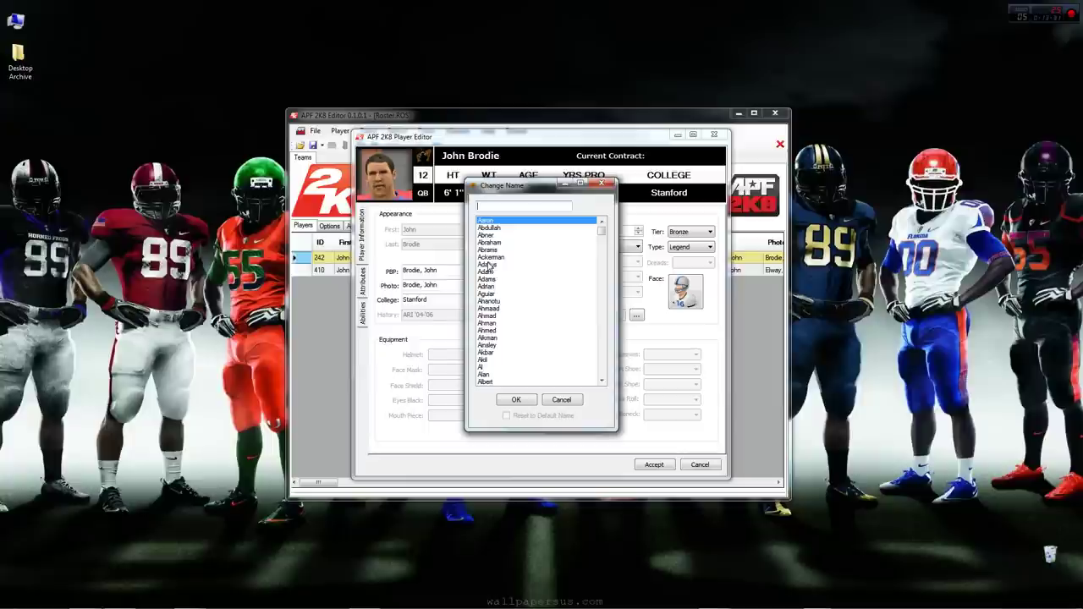
pyautogui.click(482, 367)
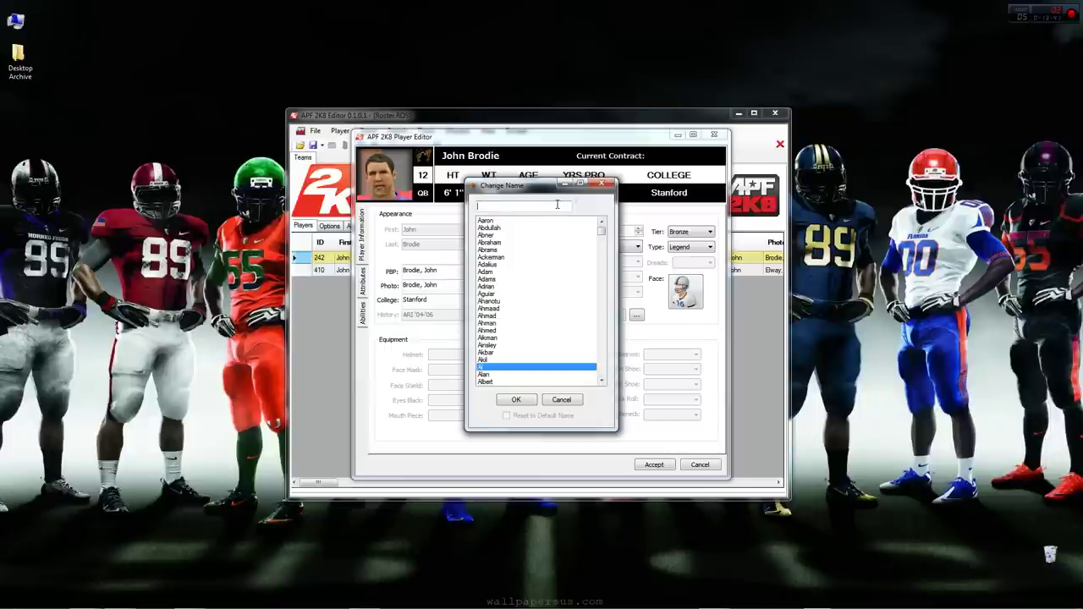
pyautogui.write('th')
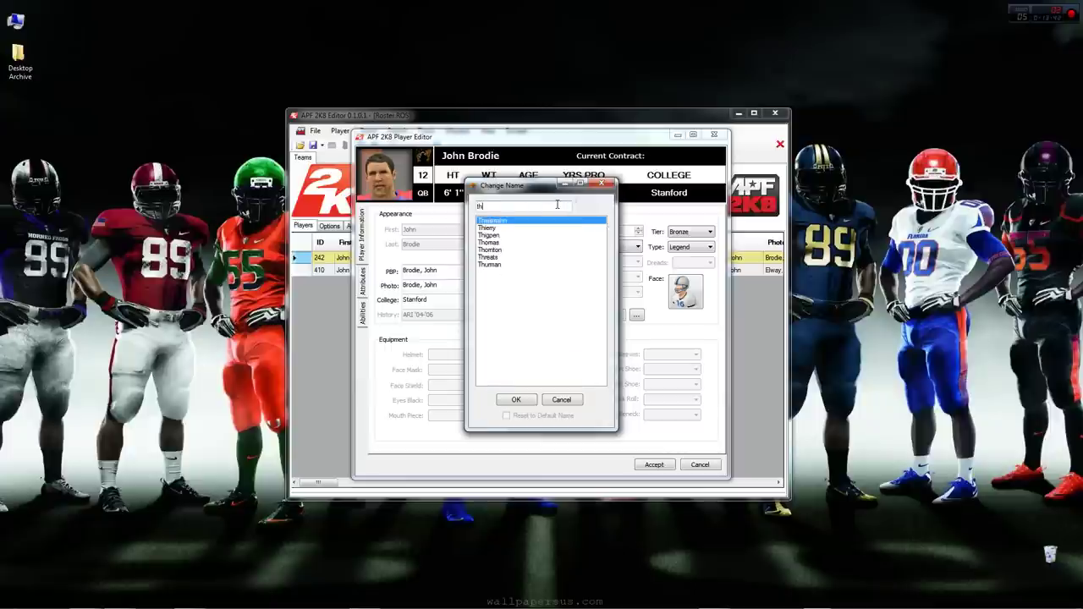
pyautogui.write('o')
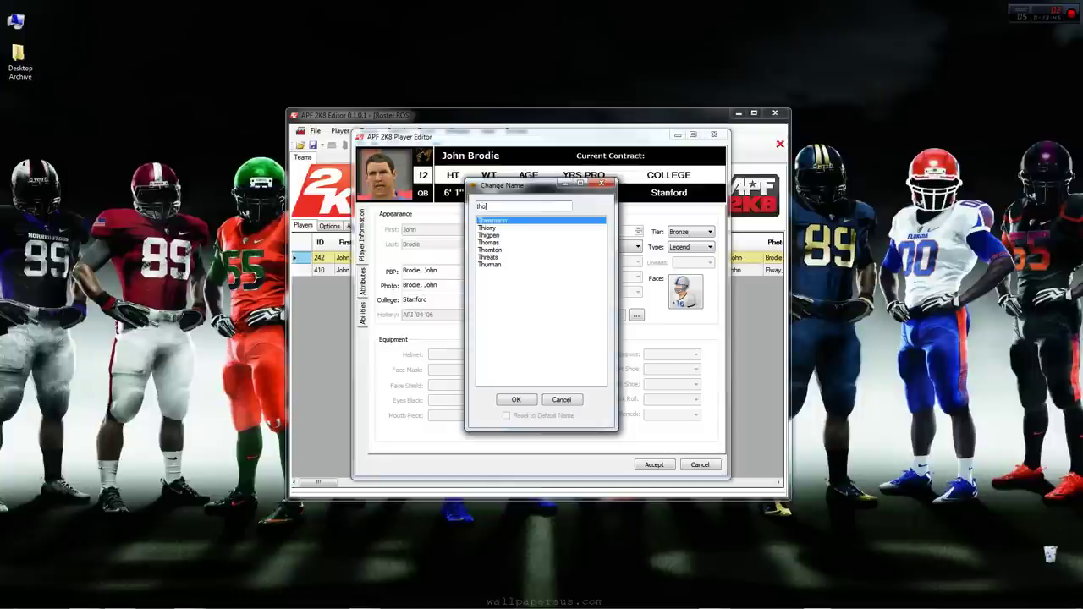
pyautogui.write('m')
pyautogui.press('BackSpace')
pyautogui.press('BackSpace')
pyautogui.press('BackSpace')
pyautogui.press('BackSpace')
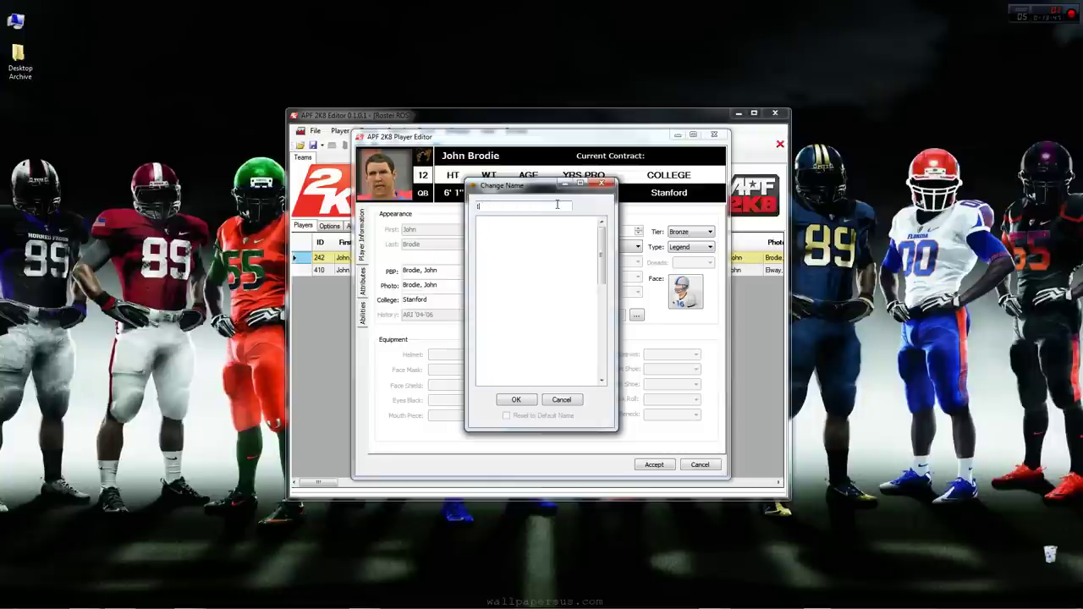
# Try filtering the last-name choices by "mon" and clear the filter to restore the full list.
pyautogui.write('mon')
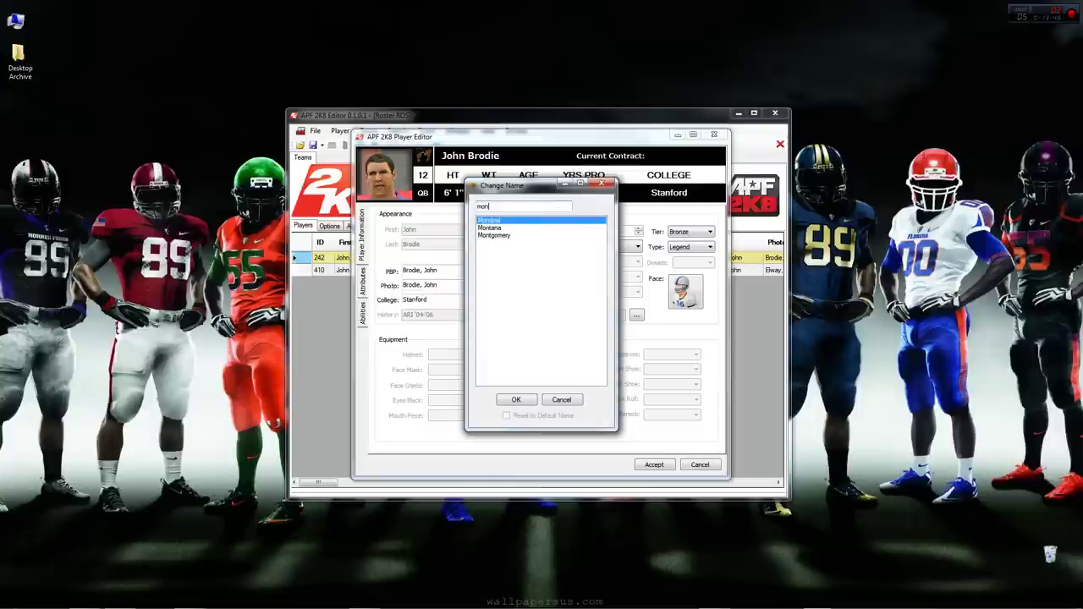
pyautogui.write('t')
pyautogui.press('BackSpace')
pyautogui.press('BackSpace')
pyautogui.press('BackSpace')
pyautogui.press('BackSpace')
pyautogui.write('ld')
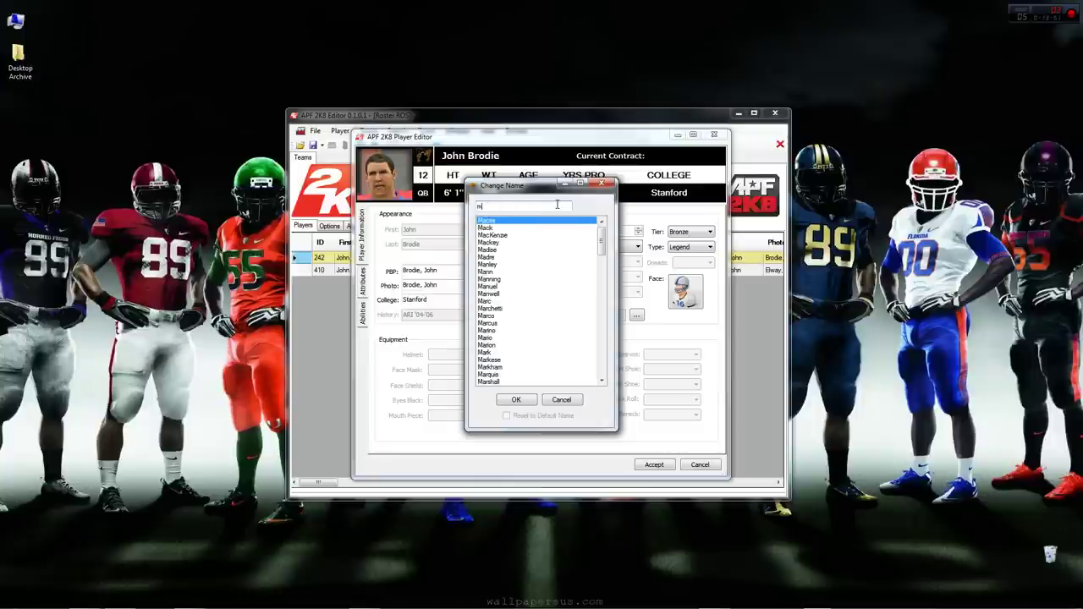
pyautogui.press('BackSpace')
pyautogui.press('BackSpace')
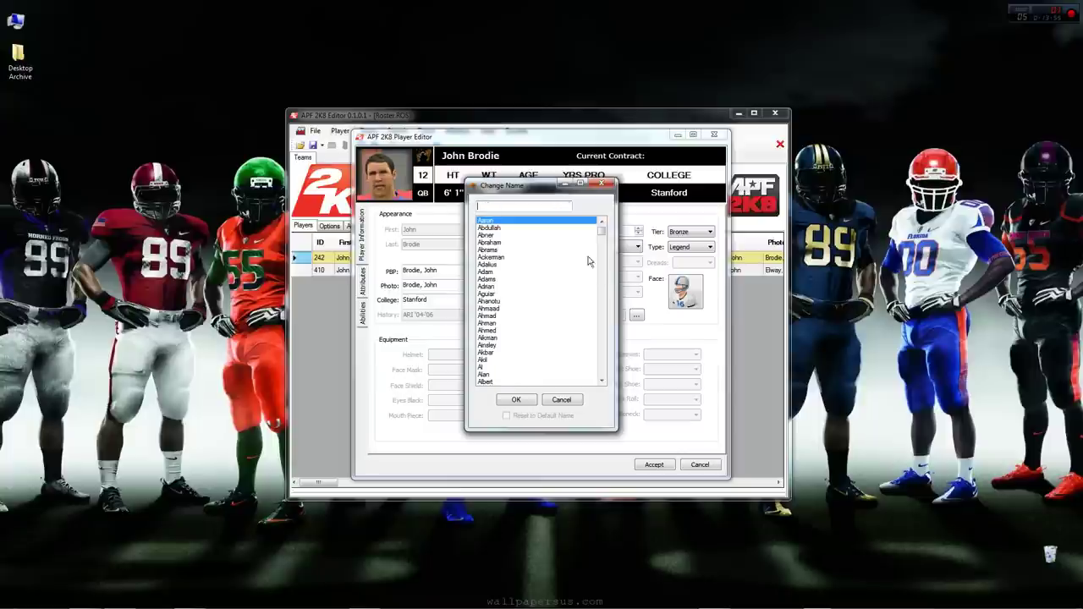
# Change the player's last name to Adams and the first name to Akil.
pyautogui.click(499, 278)
pyautogui.click(515, 400)
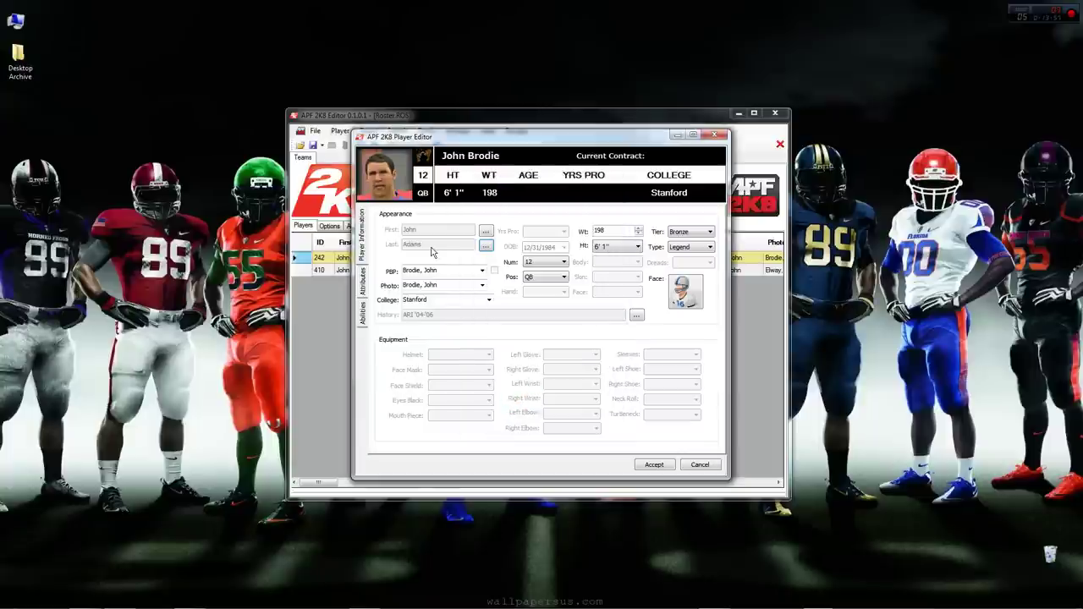
pyautogui.click(485, 230)
pyautogui.click(484, 359)
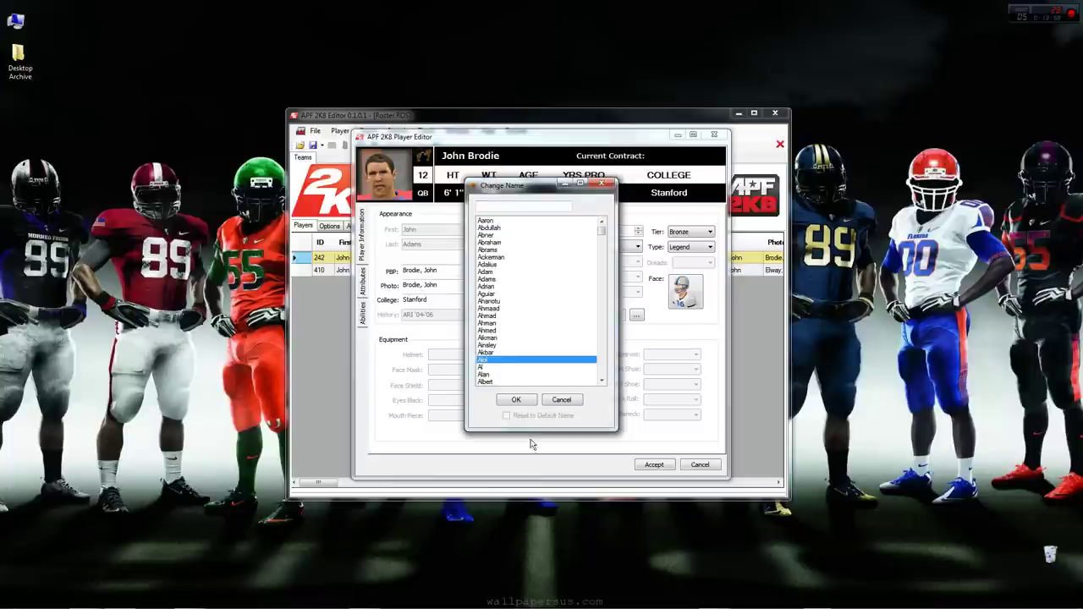
pyautogui.click(515, 399)
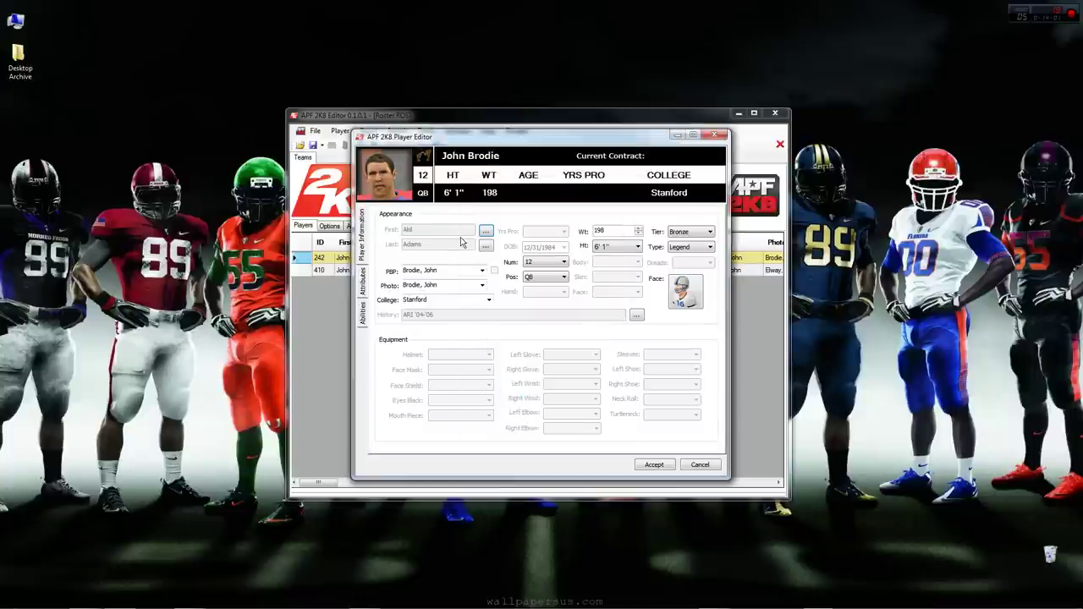
# Look through the position and jersey number choices for the player without changing either one.
pyautogui.click(542, 277)
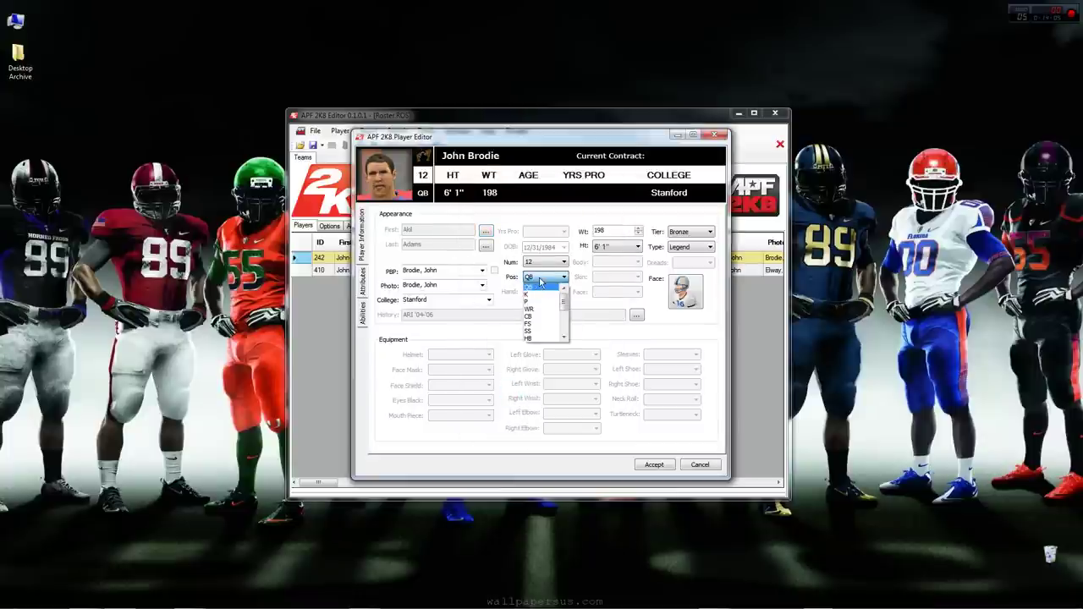
pyautogui.click(541, 282)
pyautogui.click(542, 263)
pyautogui.click(542, 266)
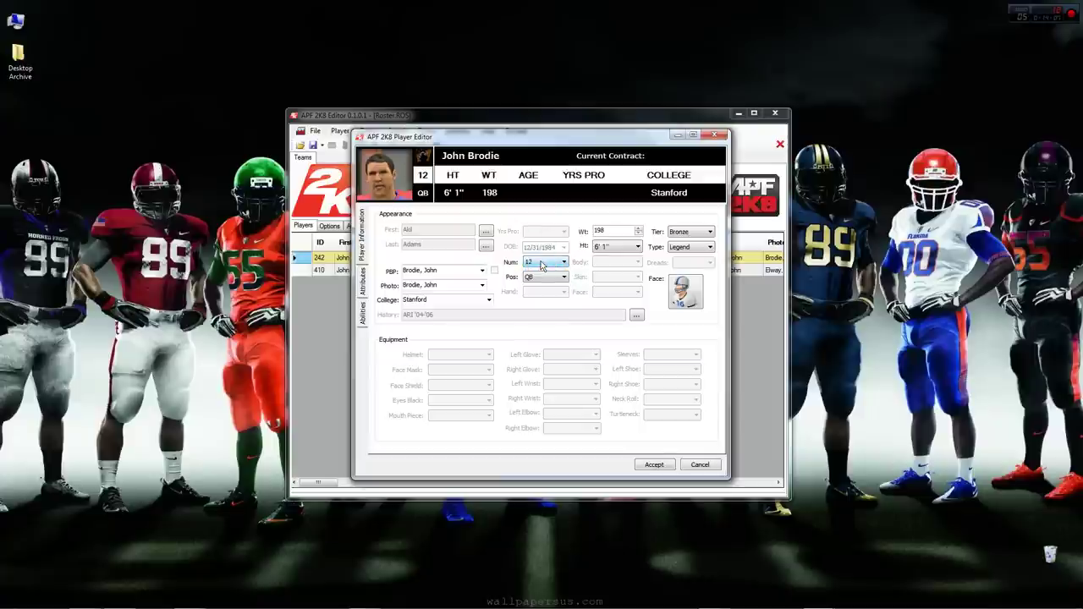
# Set the player's weight to 199 and check the height choices, keeping 6' 1".
pyautogui.click(638, 228)
pyautogui.click(638, 250)
pyautogui.click(637, 247)
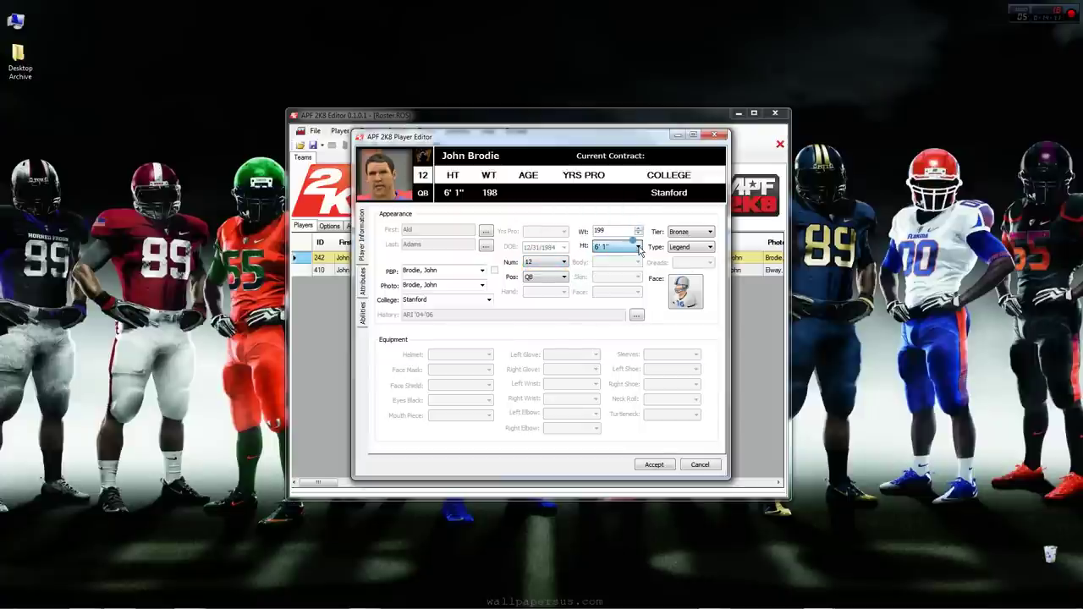
# Look through the tier and type choices for the player, keeping Bronze and Legend.
pyautogui.click(709, 233)
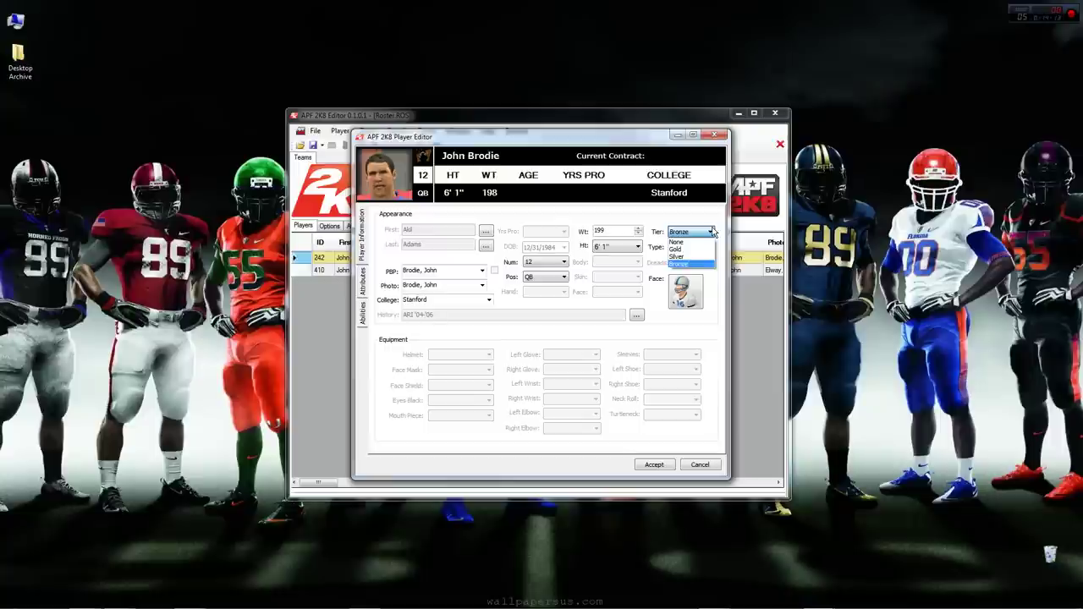
pyautogui.click(711, 232)
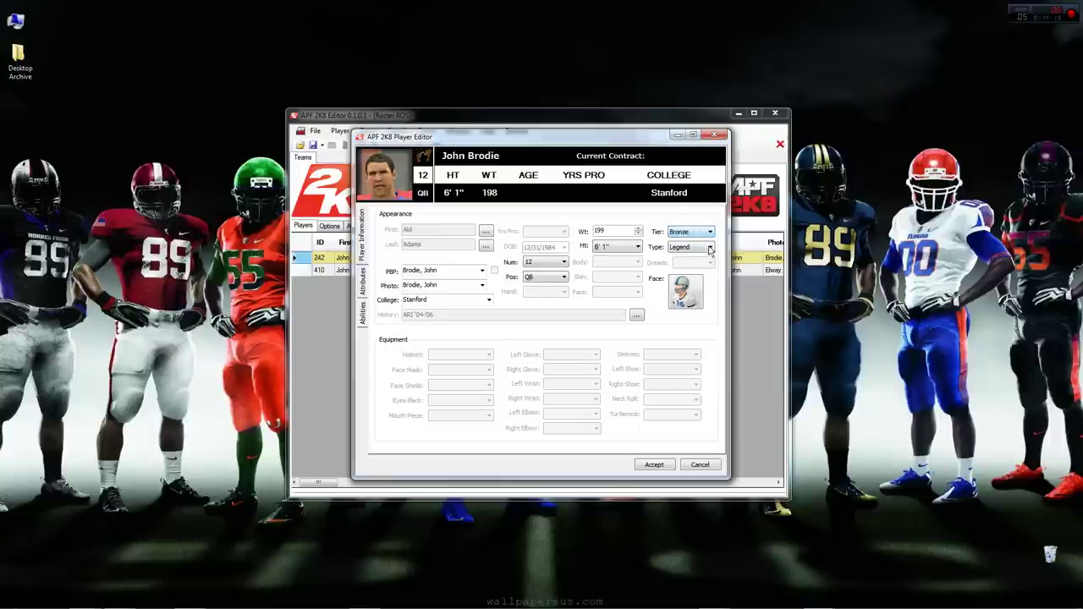
pyautogui.click(709, 247)
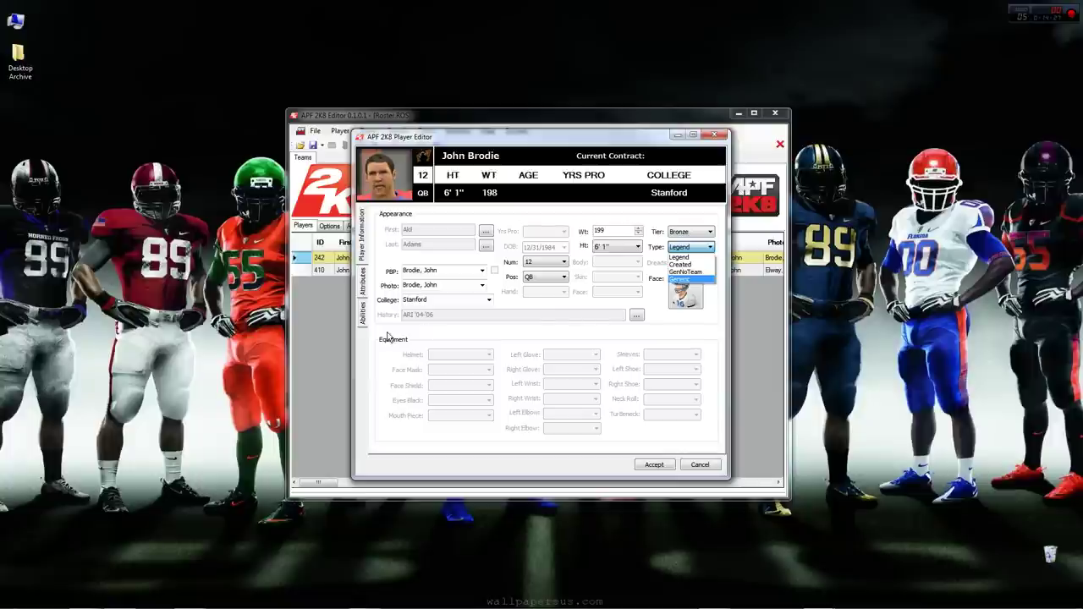
pyautogui.click(473, 329)
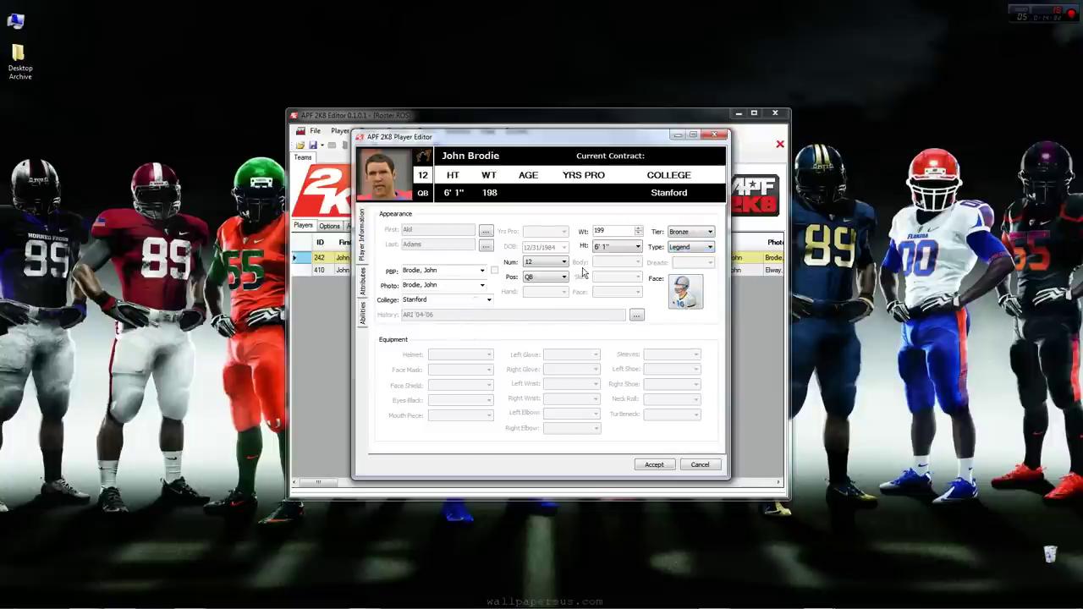
# Bring up the face choices for the player and preview successive faces from John Anderson down to Steve Bartkowski.
pyautogui.click(690, 292)
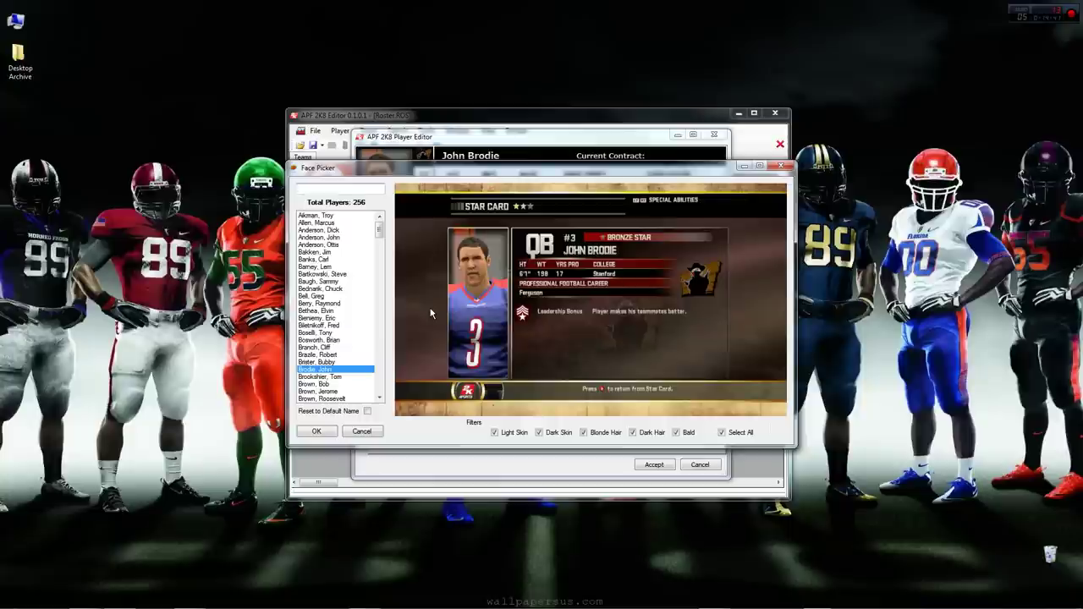
pyautogui.click(317, 238)
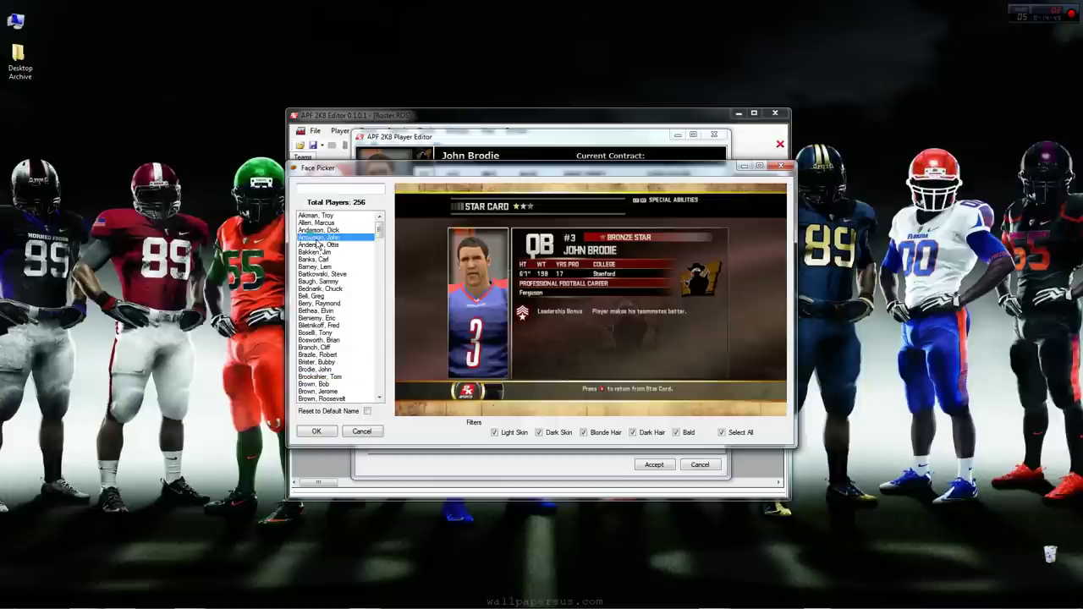
pyautogui.press('Down')
pyautogui.press('Down')
pyautogui.press('Down')
pyautogui.press('Down')
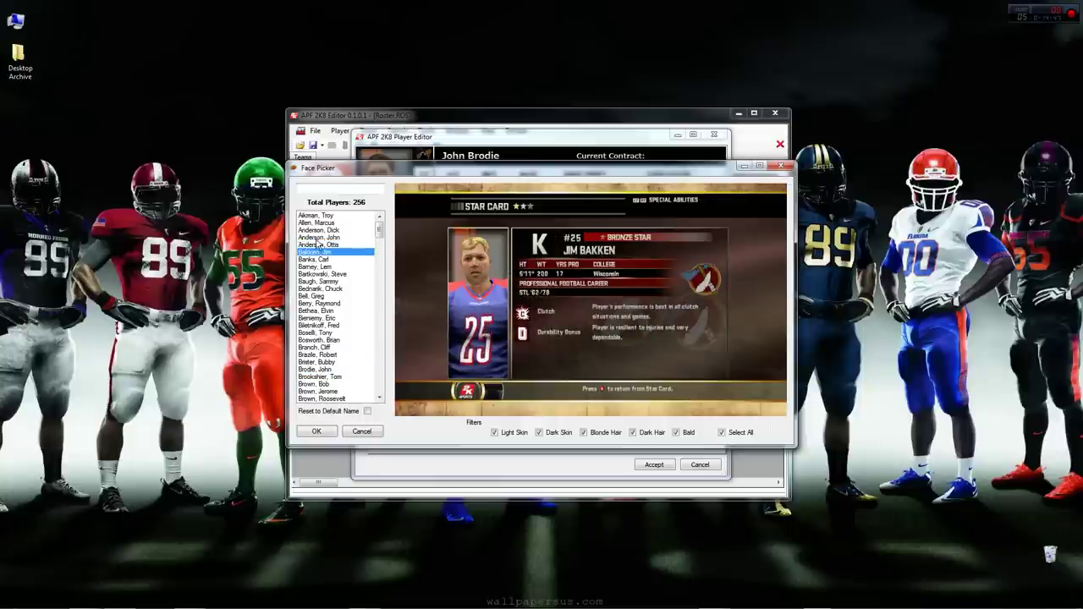
pyautogui.press('Down')
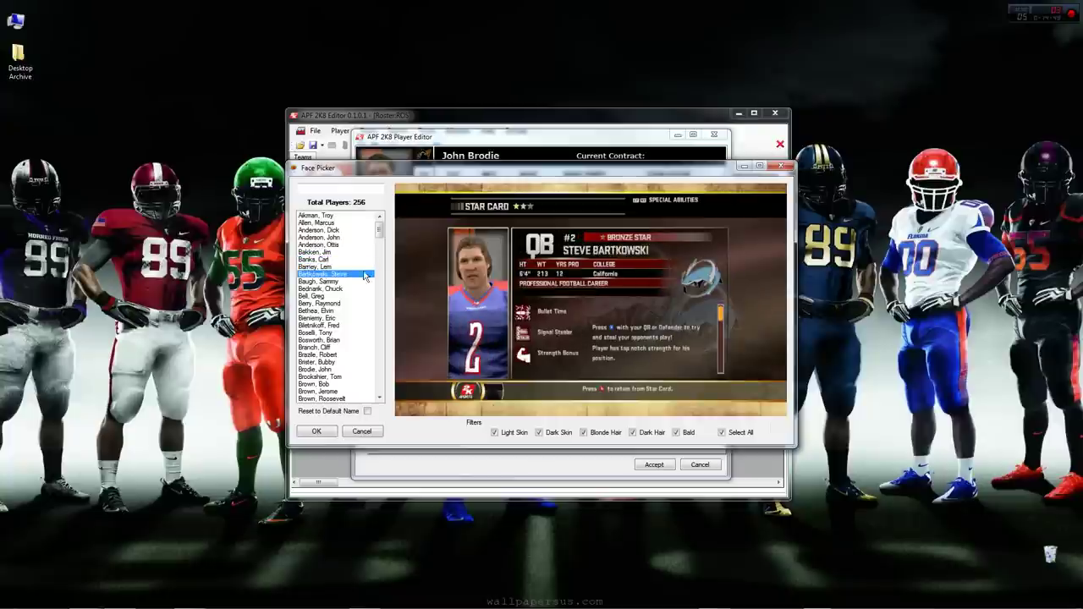
# Filter the face list by "monta" to preview Joe Montana, and clear the filter.
pyautogui.click(343, 188)
pyautogui.write('monta')
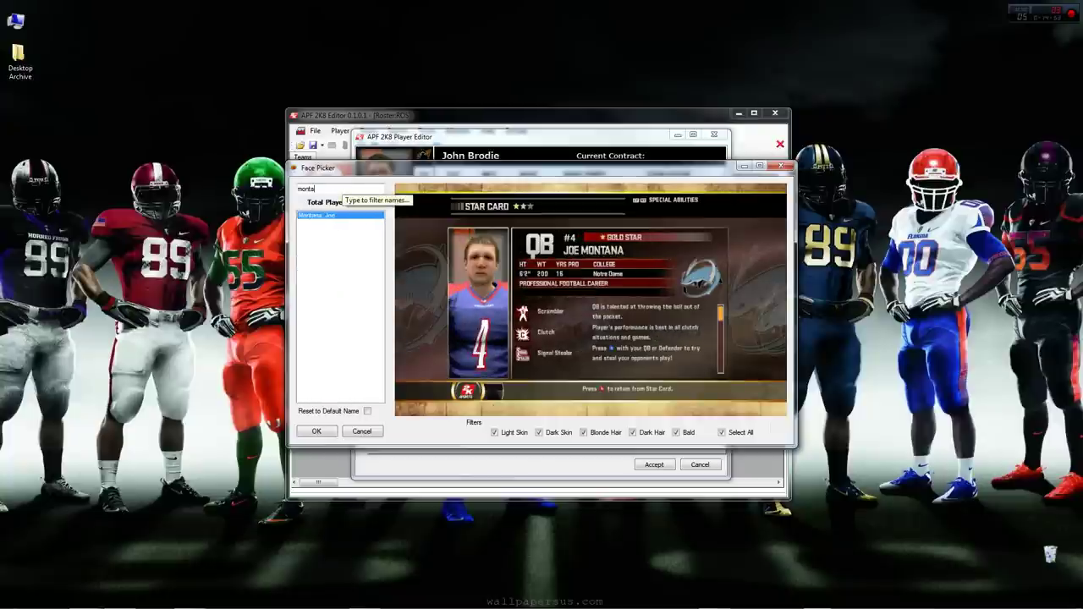
pyautogui.press('BackSpace')
pyautogui.press('BackSpace')
pyautogui.press('BackSpace')
pyautogui.press('BackSpace')
pyautogui.press('BackSpace')
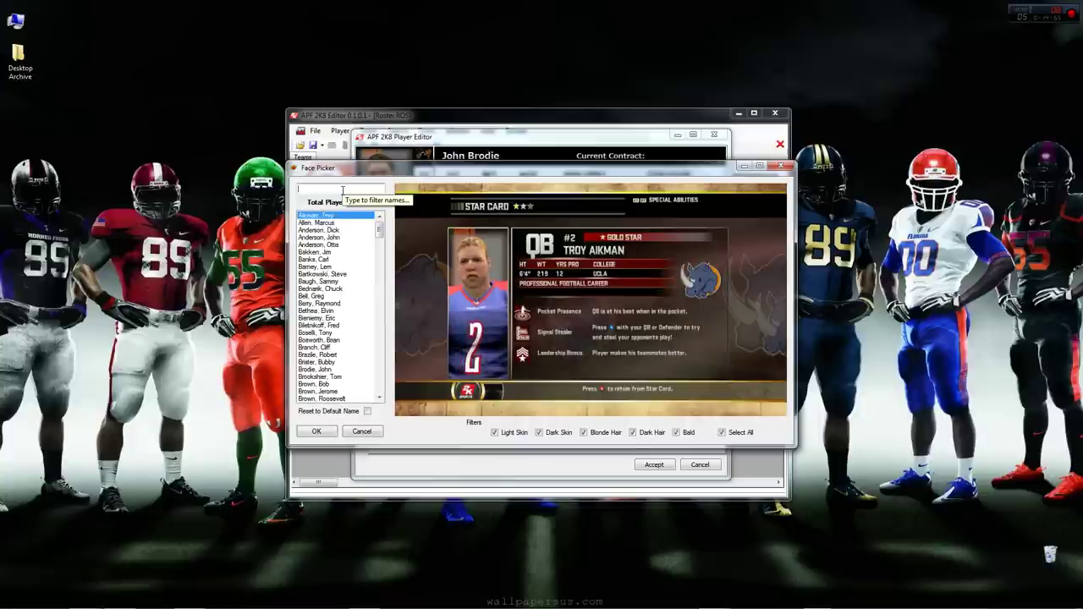
# Try filtering the face list by "thur" and clear the filter to restore all names.
pyautogui.write('htu')
pyautogui.press('BackSpace')
pyautogui.press('BackSpace')
pyautogui.press('BackSpace')
pyautogui.write('thur')
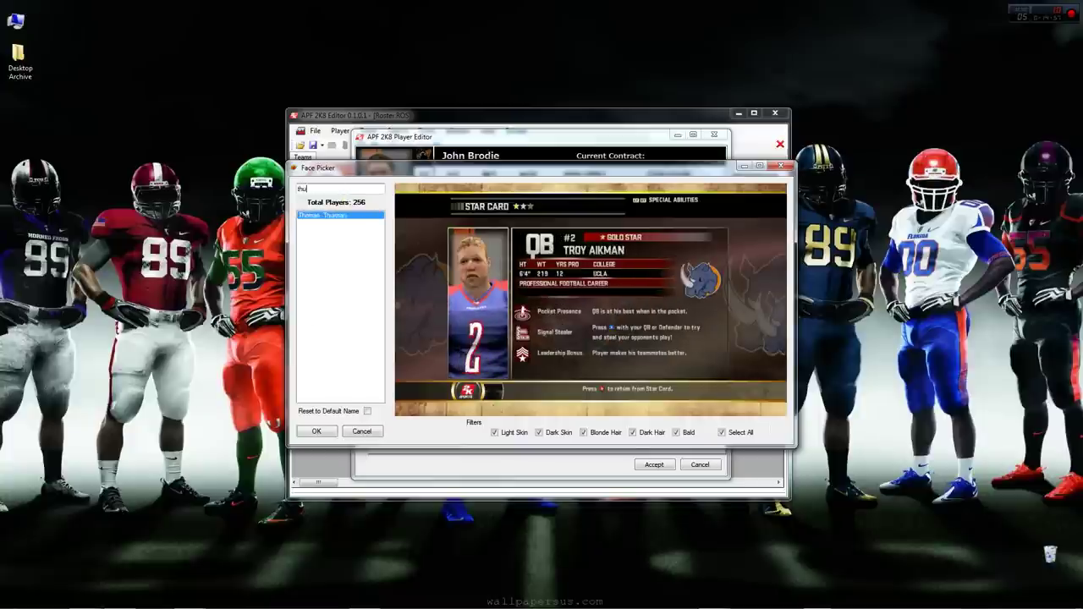
pyautogui.press('BackSpace')
pyautogui.press('BackSpace')
pyautogui.press('BackSpace')
pyautogui.press('BackSpace')
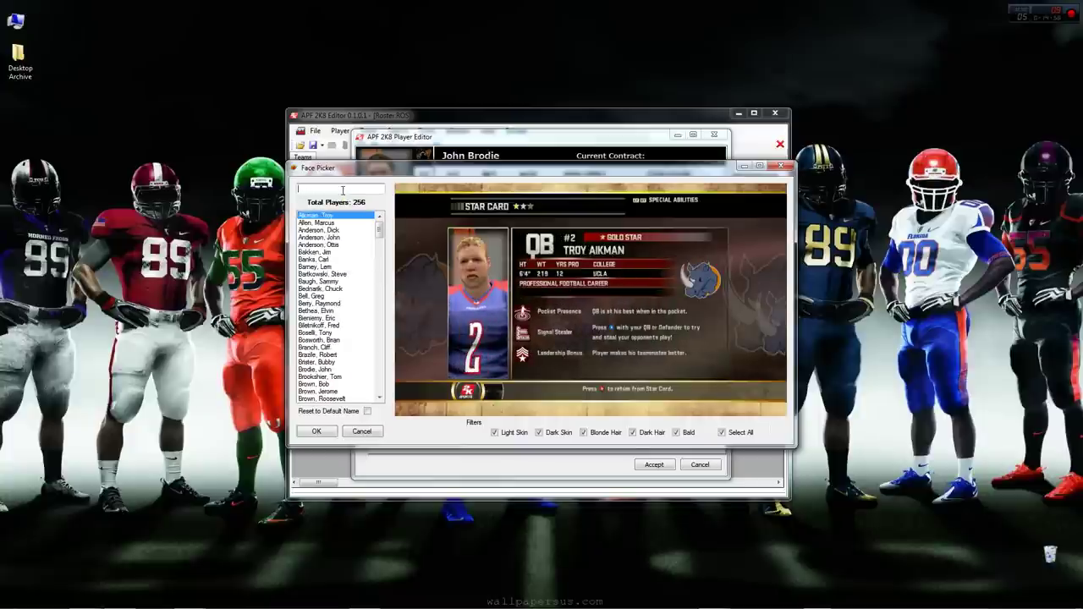
# Filter the face list by "mari" to preview Dan Marino, and clear the filter text.
pyautogui.write('mari')
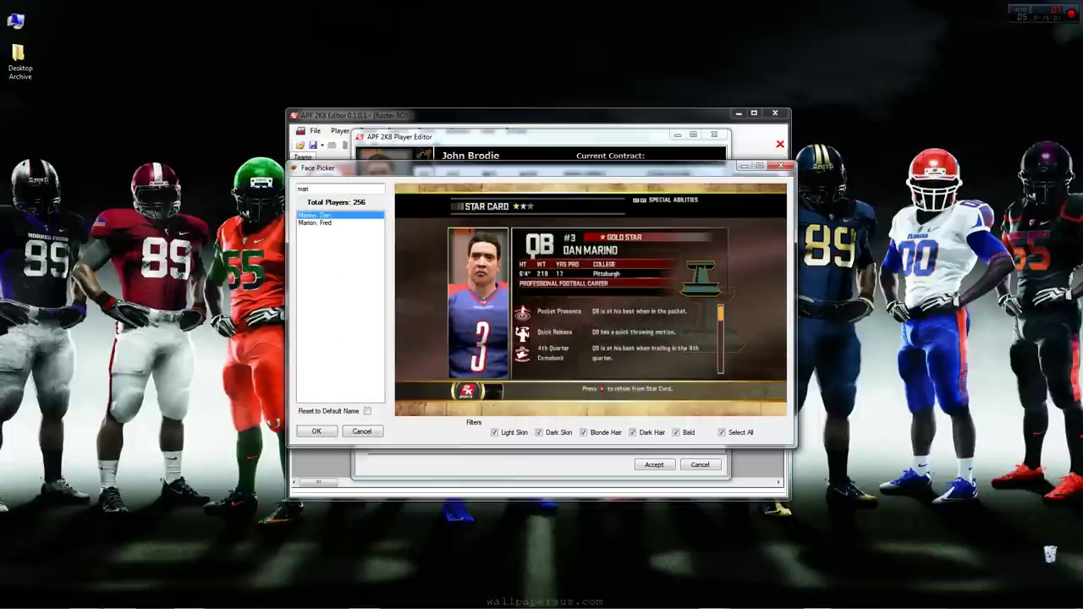
pyautogui.press('BackSpace')
pyautogui.press('BackSpace')
pyautogui.press('BackSpace')
pyautogui.press('BackSpace')
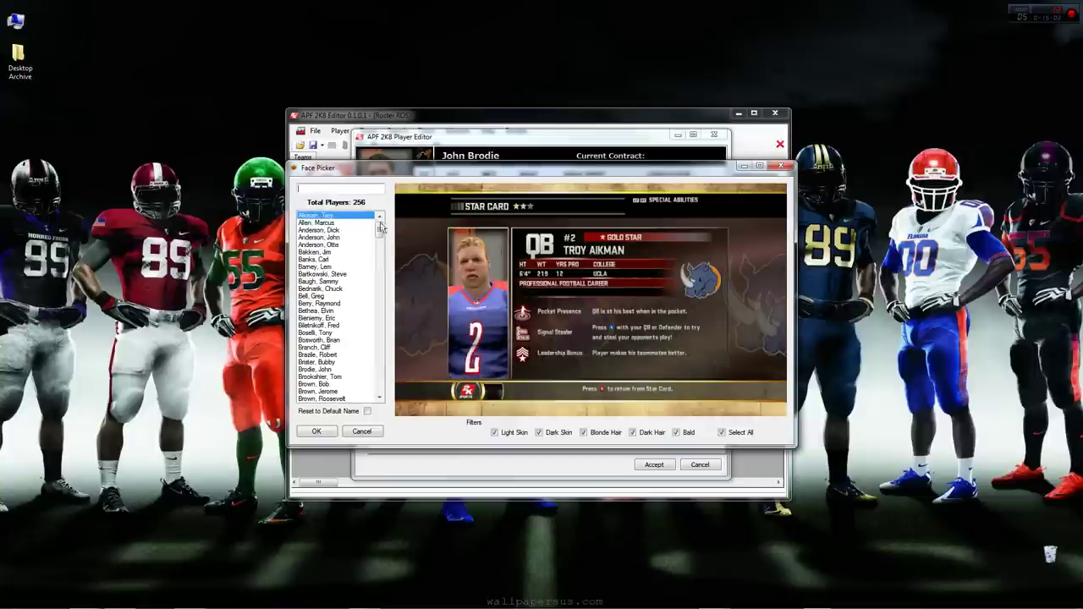
# Reset the face selection to the player's default name and preview Carl Banks's face.
pyautogui.click(367, 411)
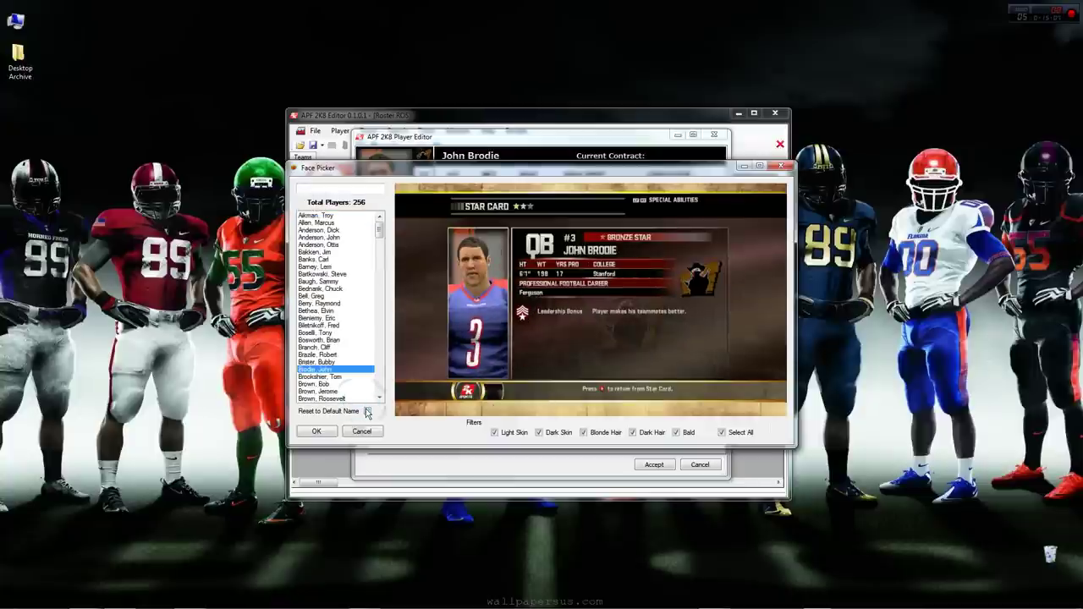
pyautogui.click(338, 296)
pyautogui.click(330, 258)
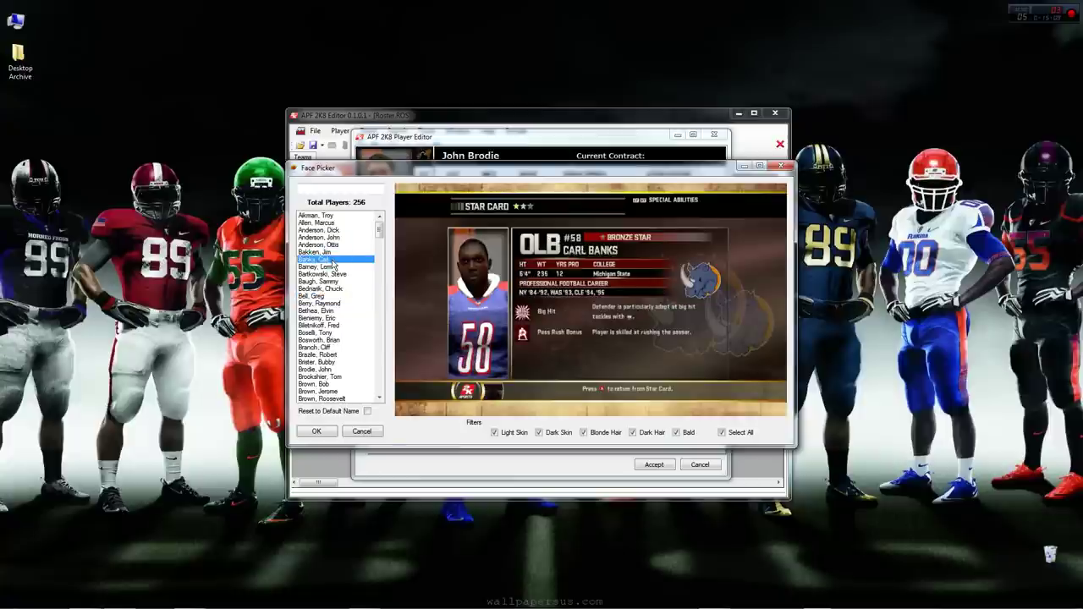
# Preview Andre Rison's face and browse the remaining names toward the end of the face list.
pyautogui.moveTo(379, 223); pyautogui.dragTo(379, 347)
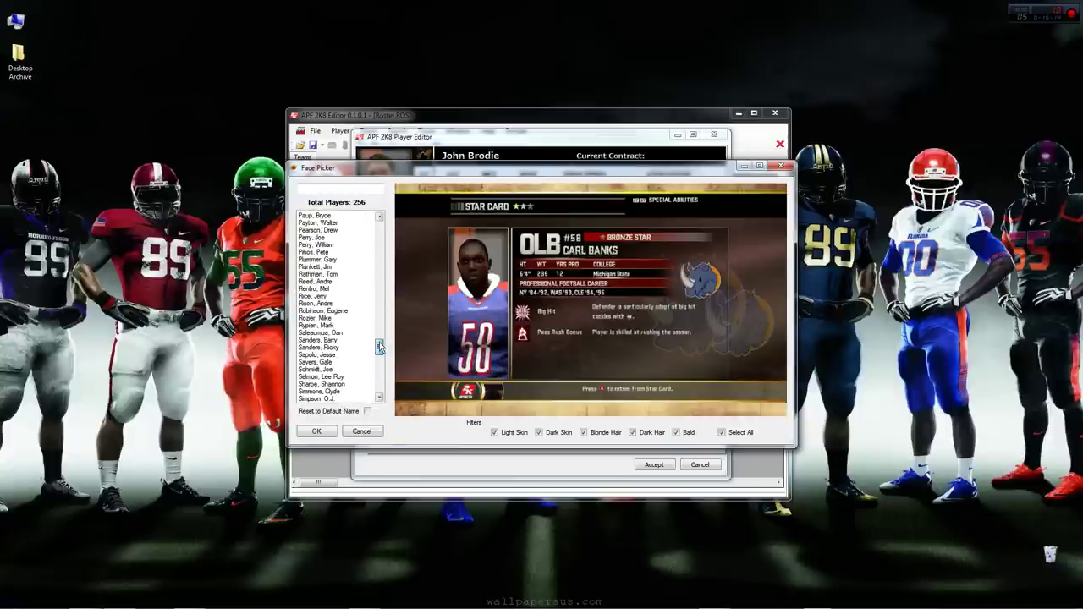
pyautogui.click(313, 304)
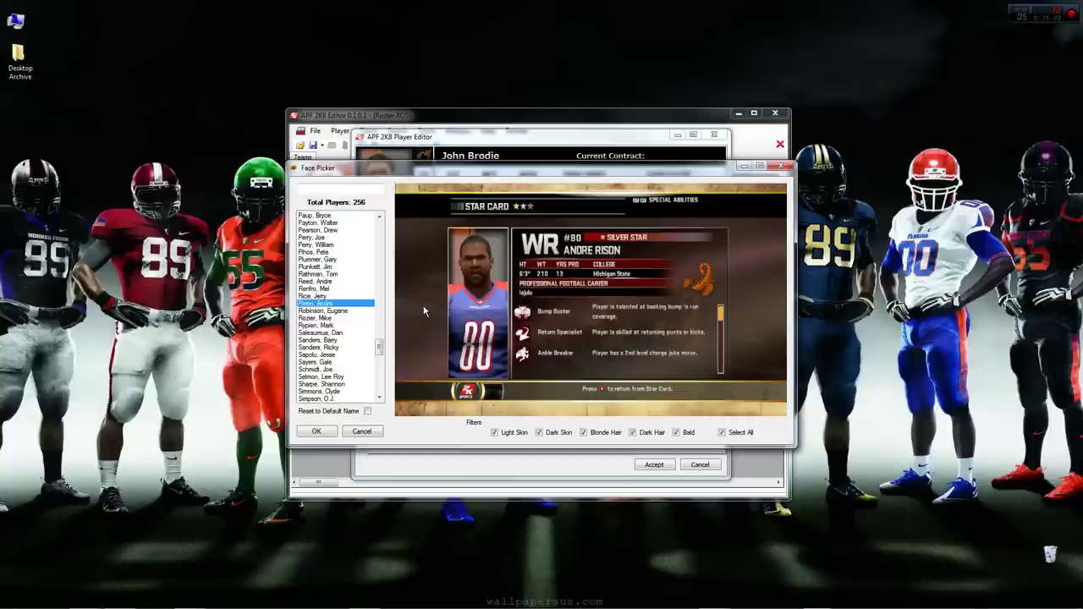
pyautogui.scroll(-7, 357, 365)
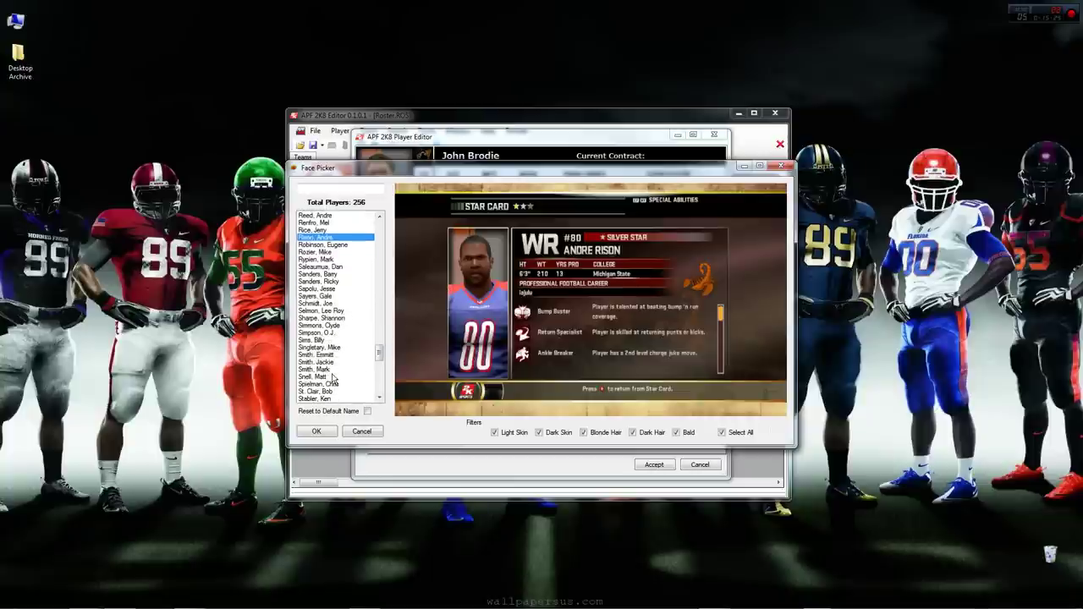
pyautogui.scroll(-5, 334, 378)
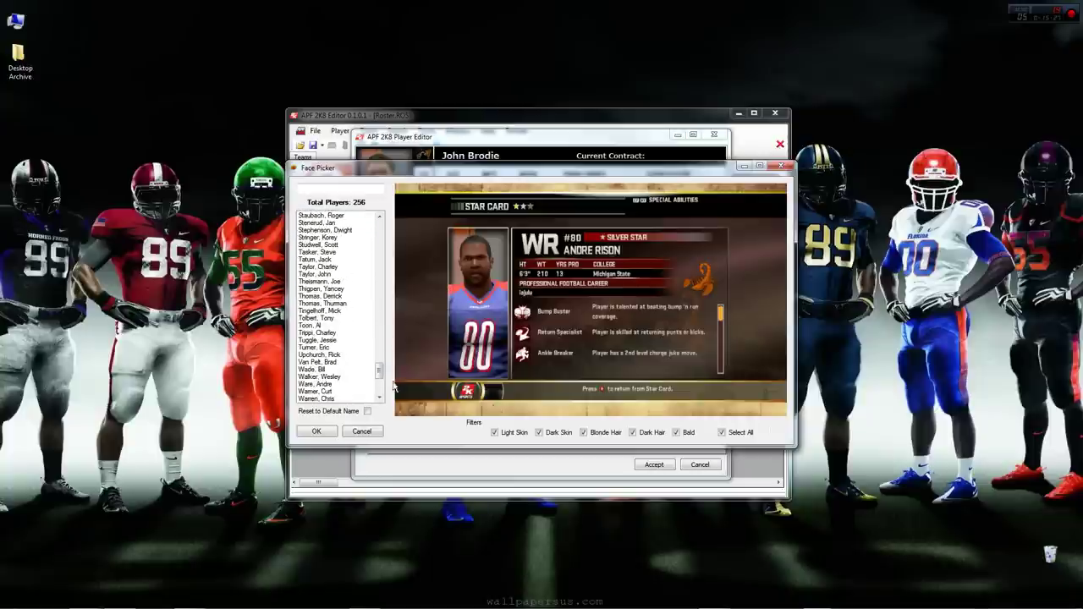
# Filter the face list by "collin" to preview Chris Collinsworth, and filter by "esia" to apply Boomer Esiason's face to the player.
pyautogui.click(364, 189)
pyautogui.write('collin')
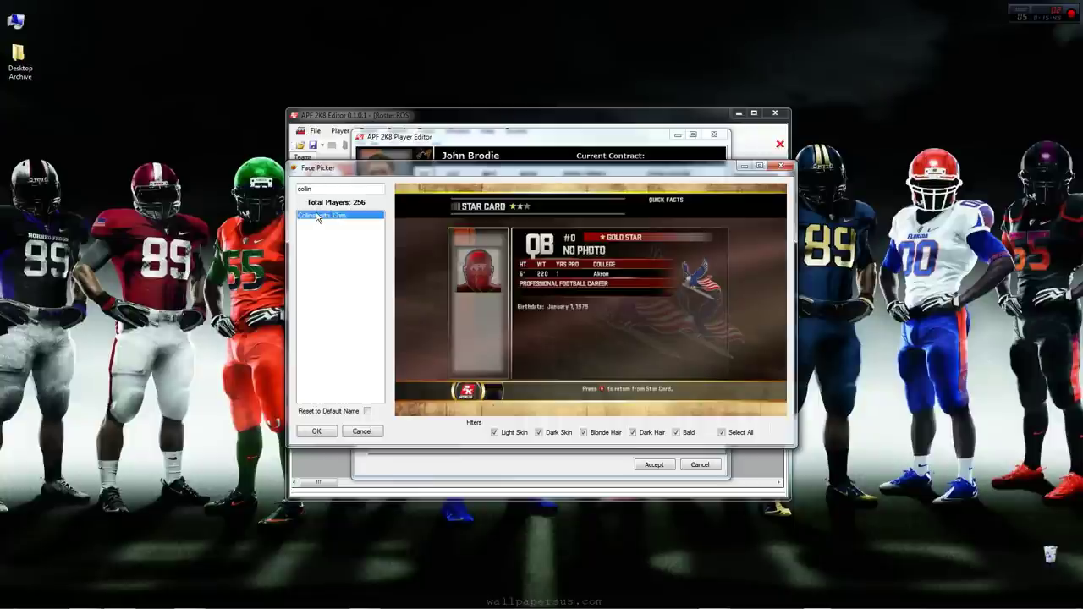
pyautogui.moveTo(326, 189); pyautogui.dragTo(283, 184)
pyautogui.write('esia')
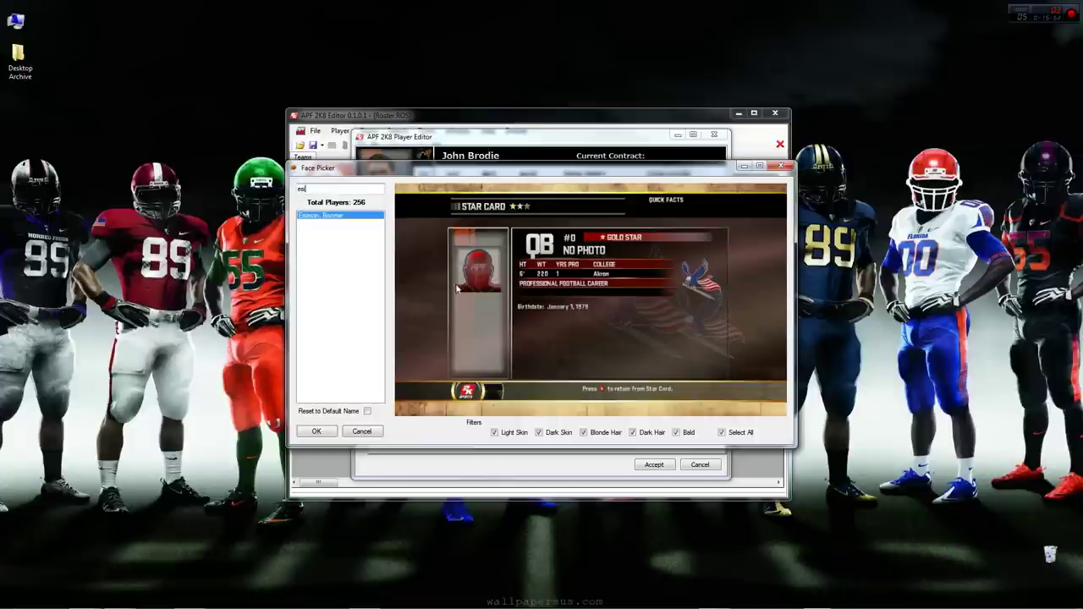
pyautogui.click(316, 431)
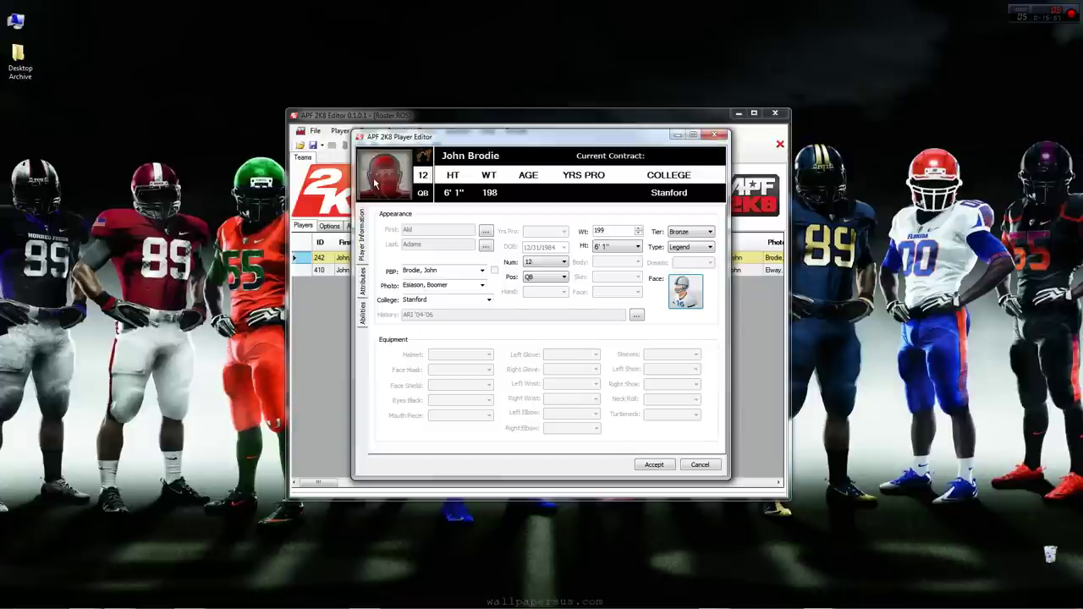
# Change the player's face to Bill Curry.
pyautogui.click(676, 301)
pyautogui.click(335, 304)
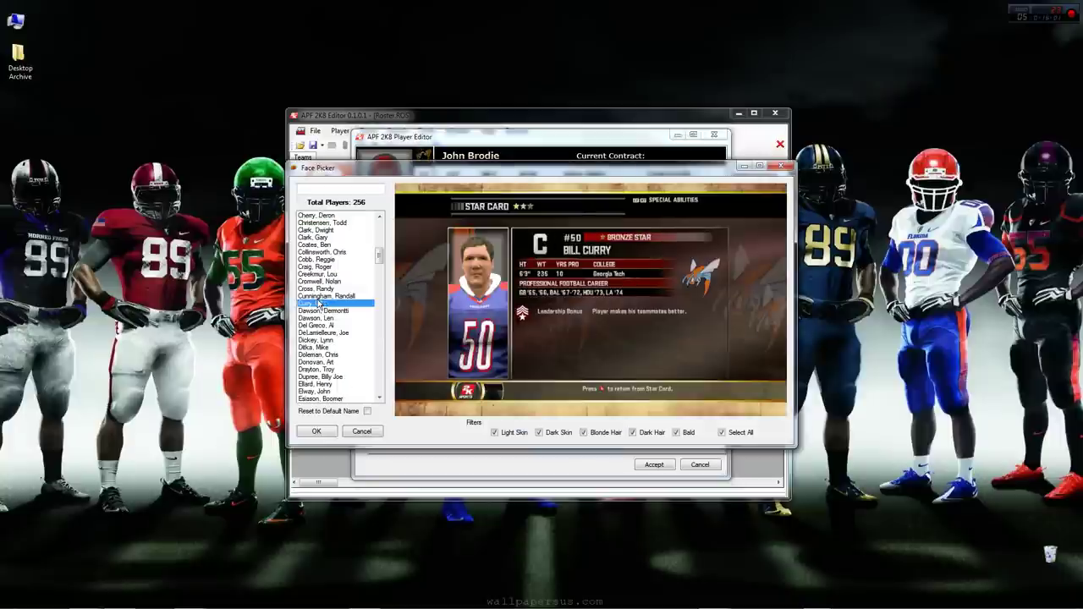
pyautogui.click(316, 431)
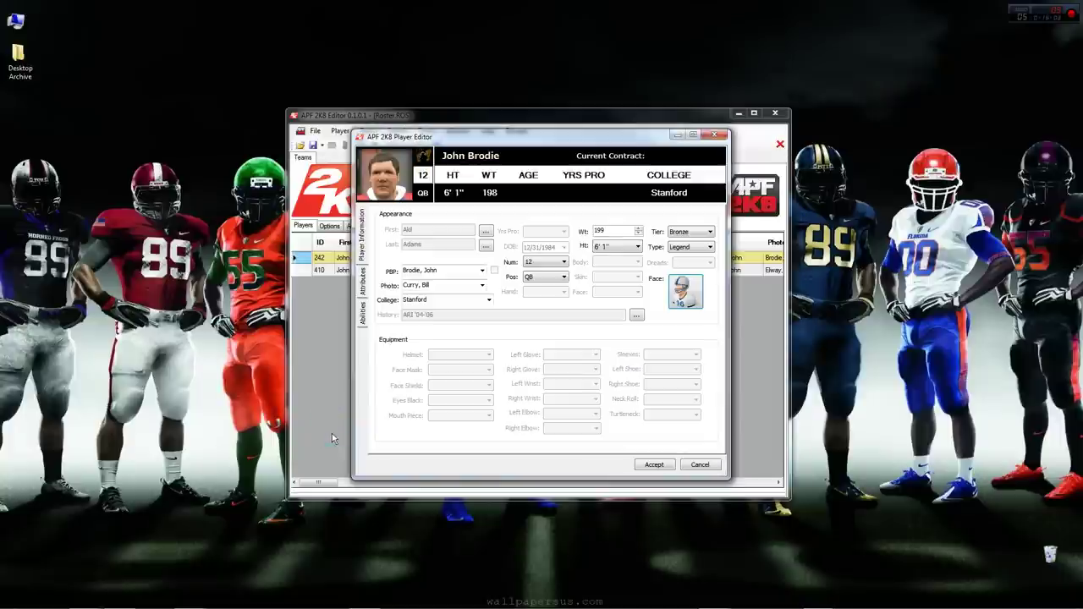
# Change the player's face to Harry Carson.
pyautogui.click(668, 293)
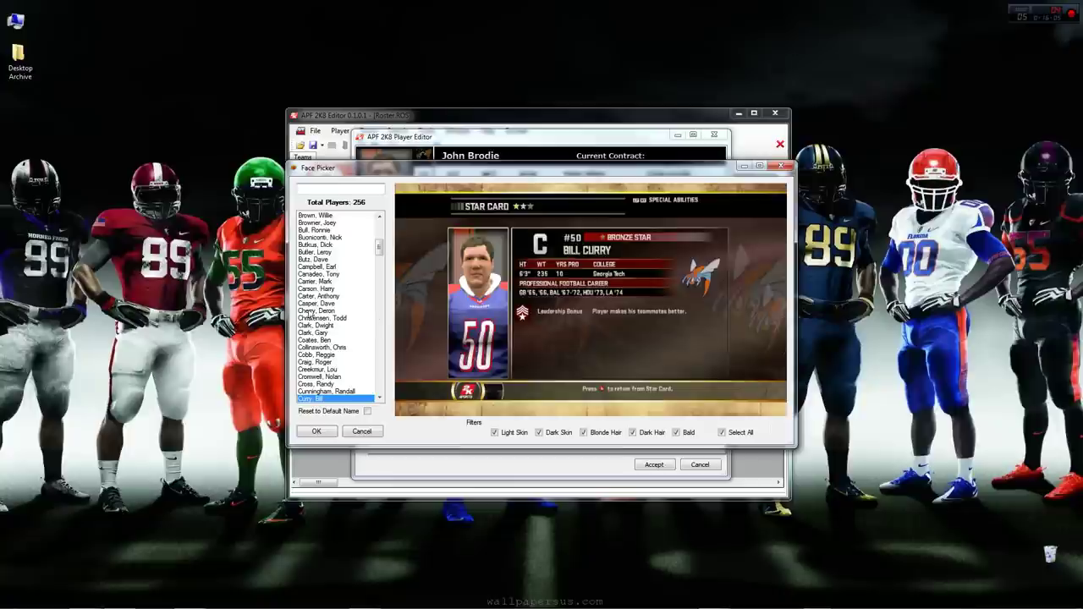
pyautogui.click(337, 288)
pyautogui.click(320, 430)
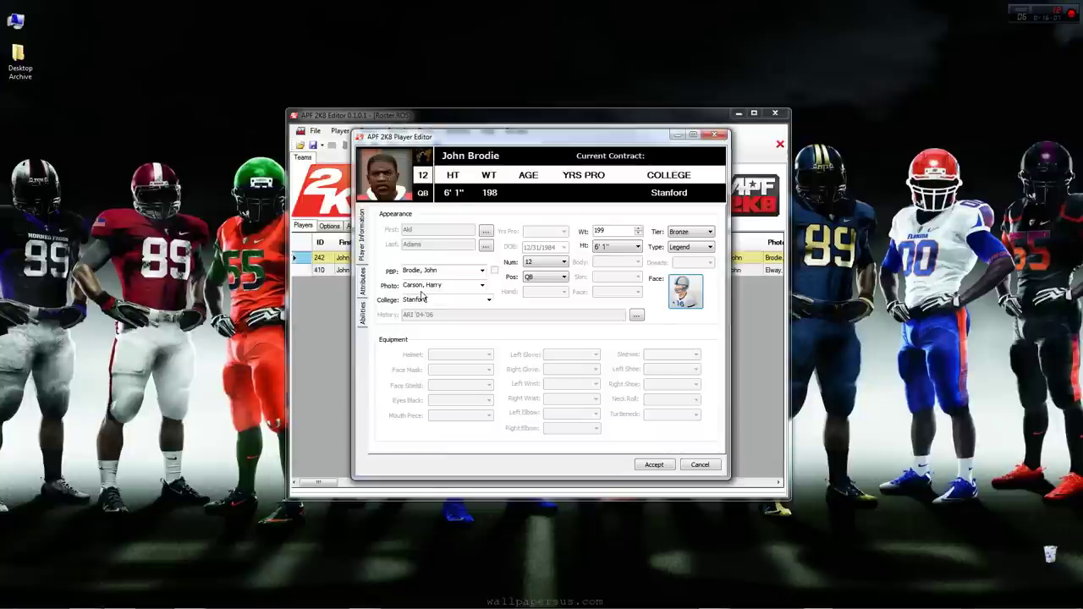
# Change the player's face to Tom Brookshier and select the resulting photo name.
pyautogui.click(685, 291)
pyautogui.click(302, 296)
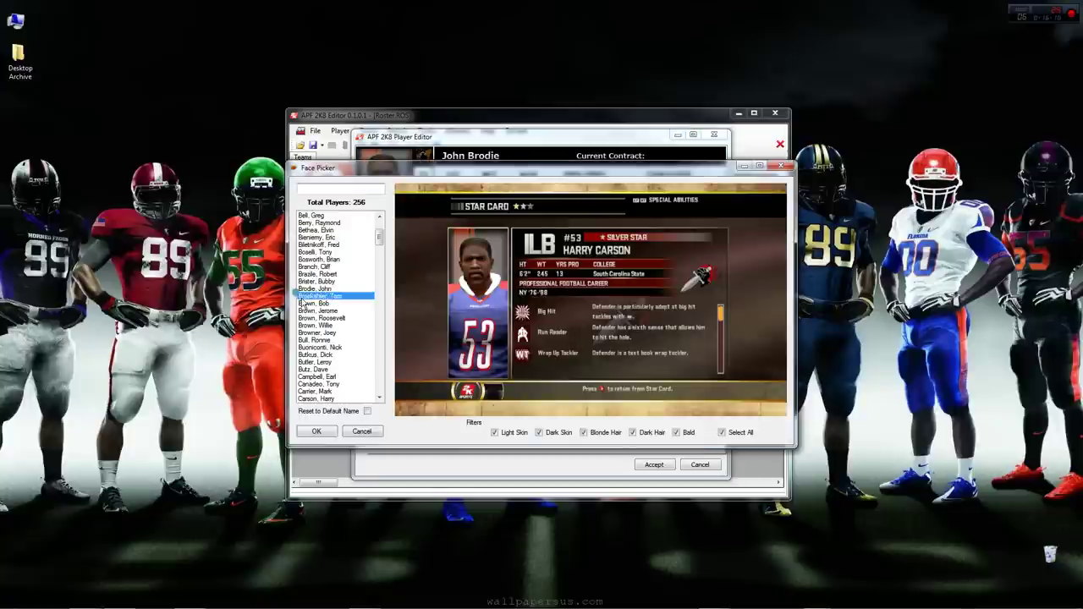
pyautogui.click(333, 434)
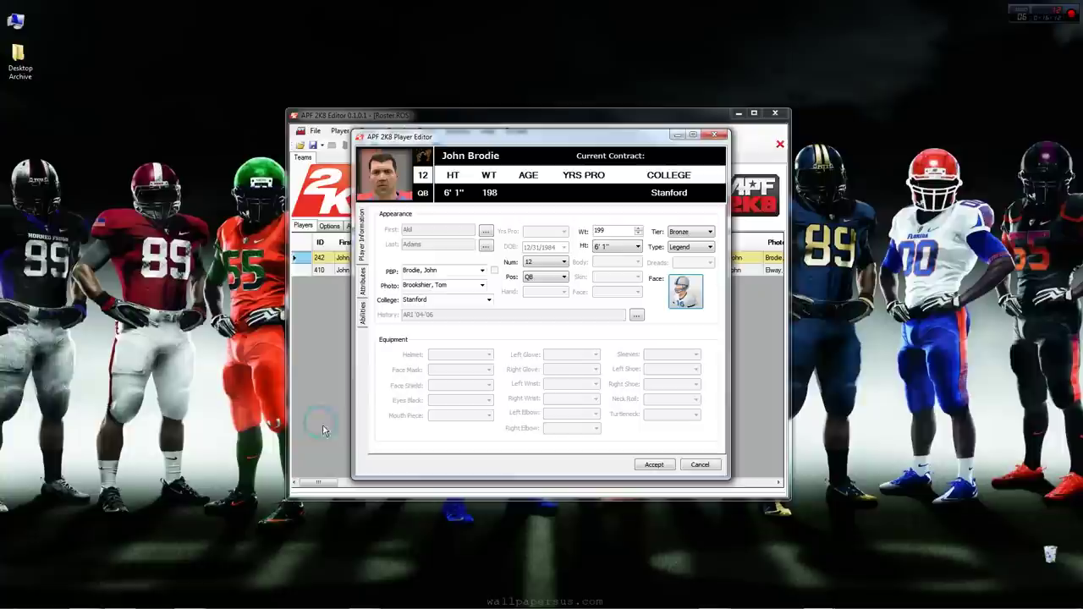
pyautogui.click(423, 286)
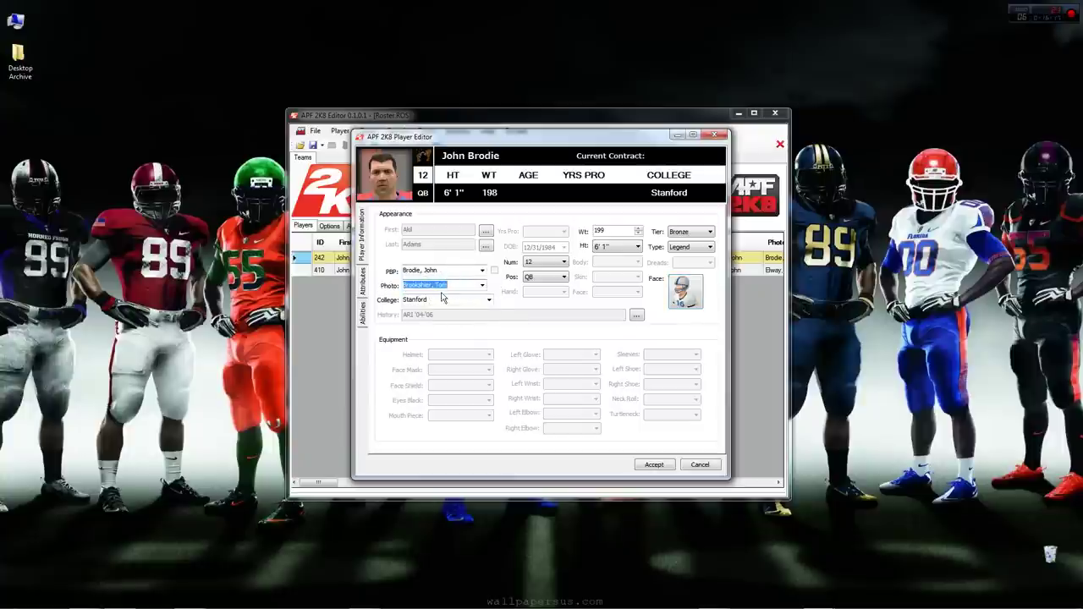
# Change the player's face to Elvin Bethea.
pyautogui.click(684, 292)
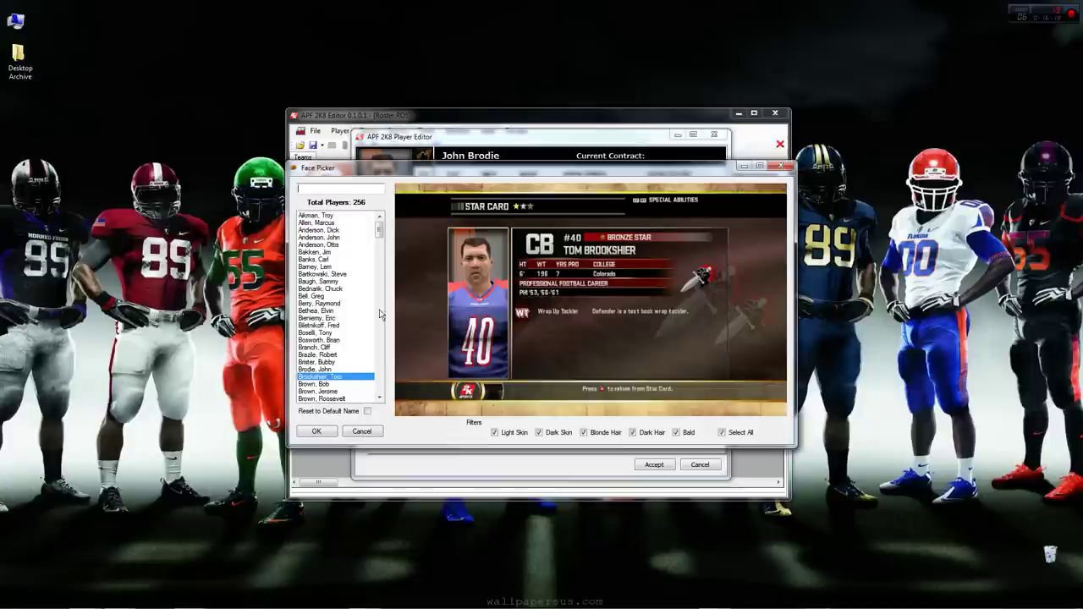
pyautogui.click(322, 311)
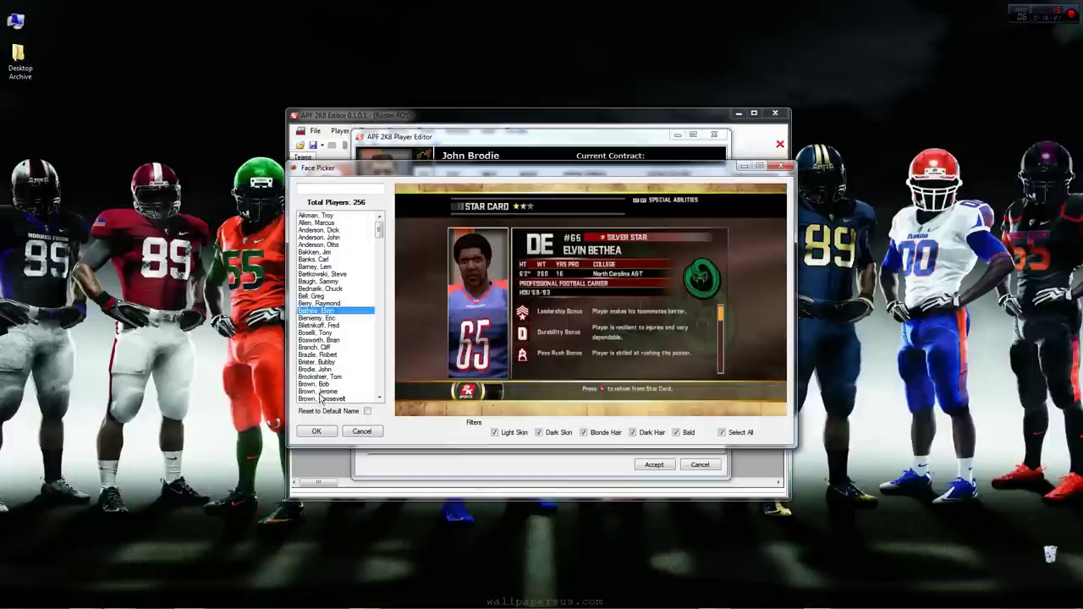
pyautogui.click(316, 431)
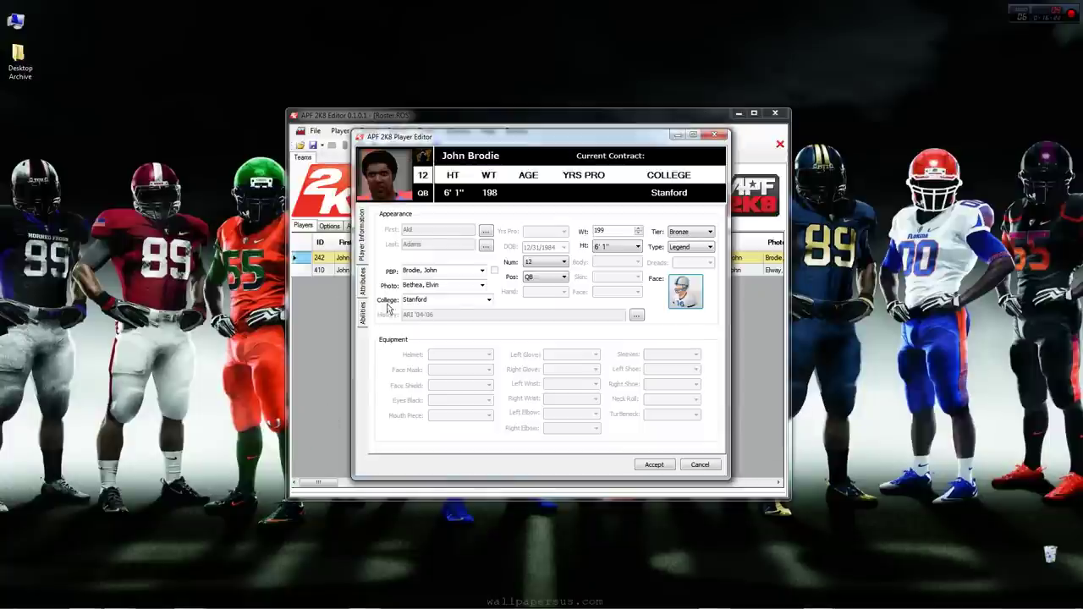
# Try autocompleting the photo name with "thurma", "thomas" and "mari", and leave the photo name empty.
pyautogui.click(482, 285)
pyautogui.scroll(5, 463, 332)
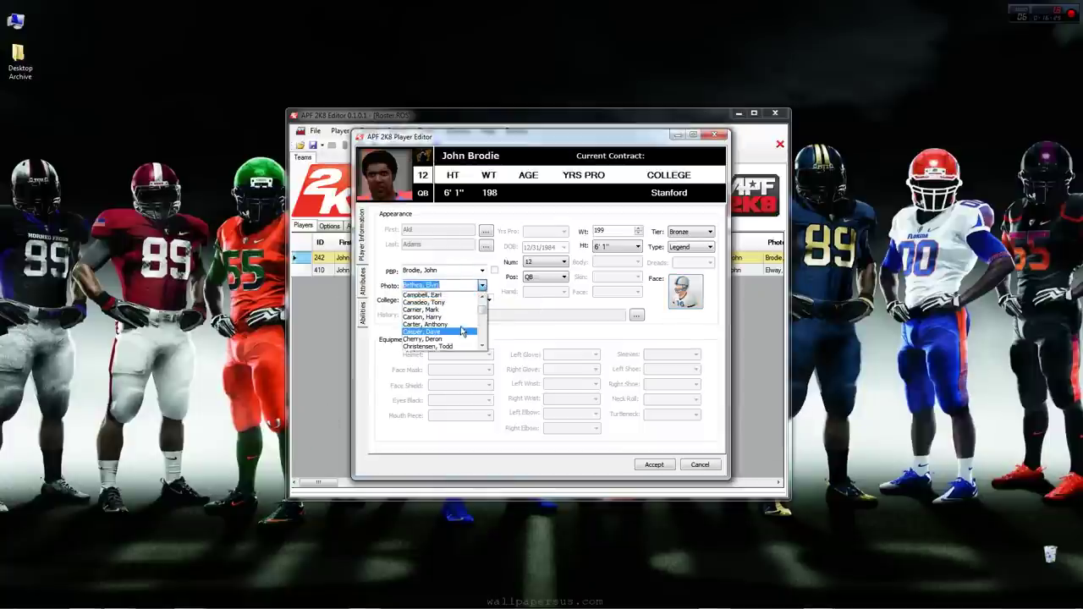
pyautogui.write('thurm')
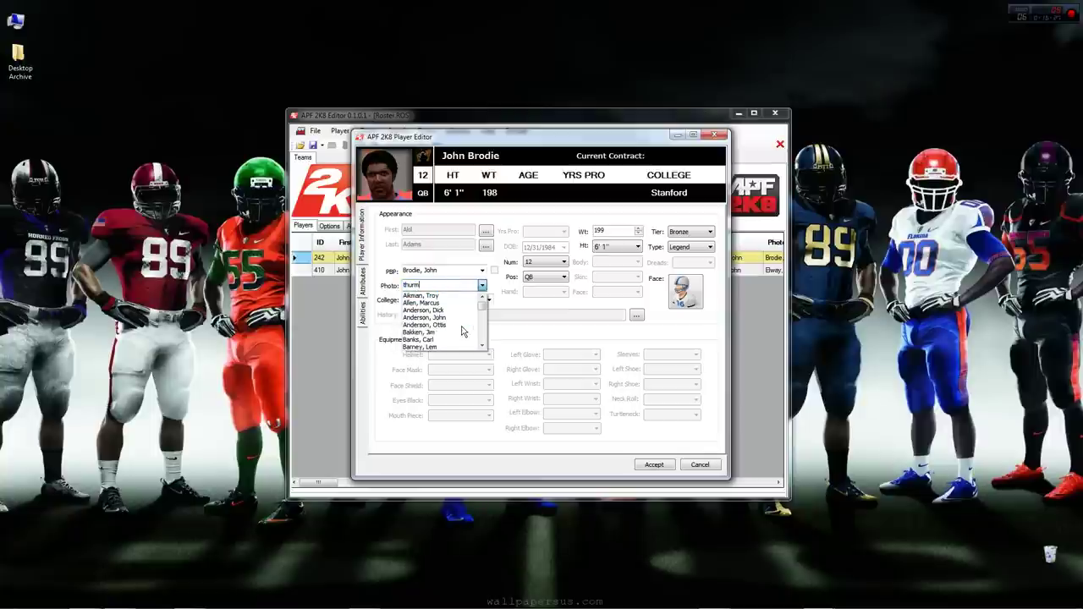
pyautogui.write('a')
pyautogui.press('BackSpace')
pyautogui.press('BackSpace')
pyautogui.press('BackSpace')
pyautogui.press('BackSpace')
pyautogui.write('iom')
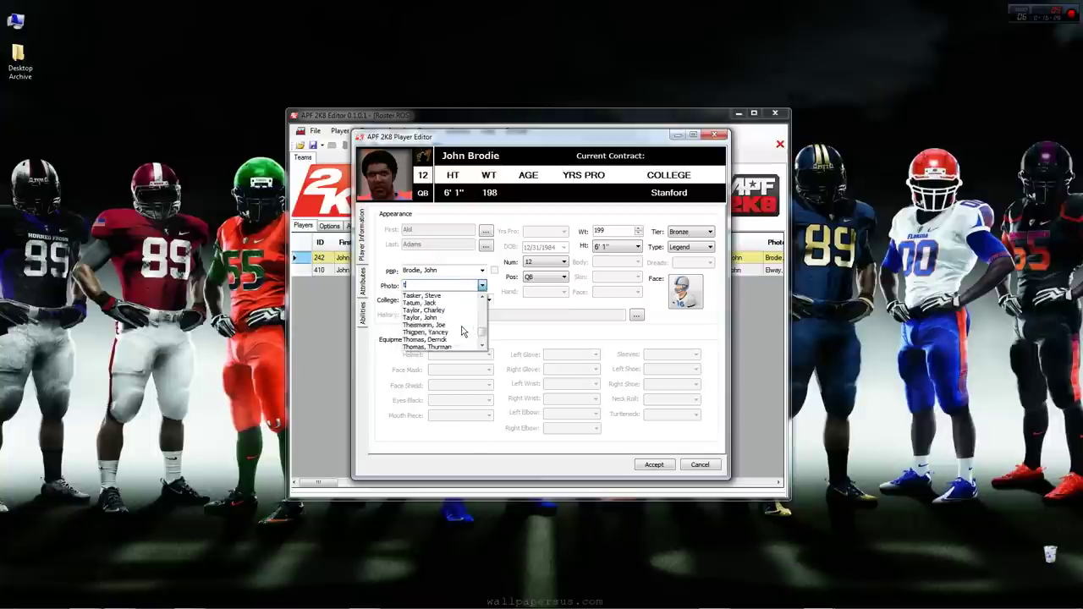
pyautogui.press('BackSpace')
pyautogui.press('BackSpace')
pyautogui.press('BackSpace')
pyautogui.write('omas')
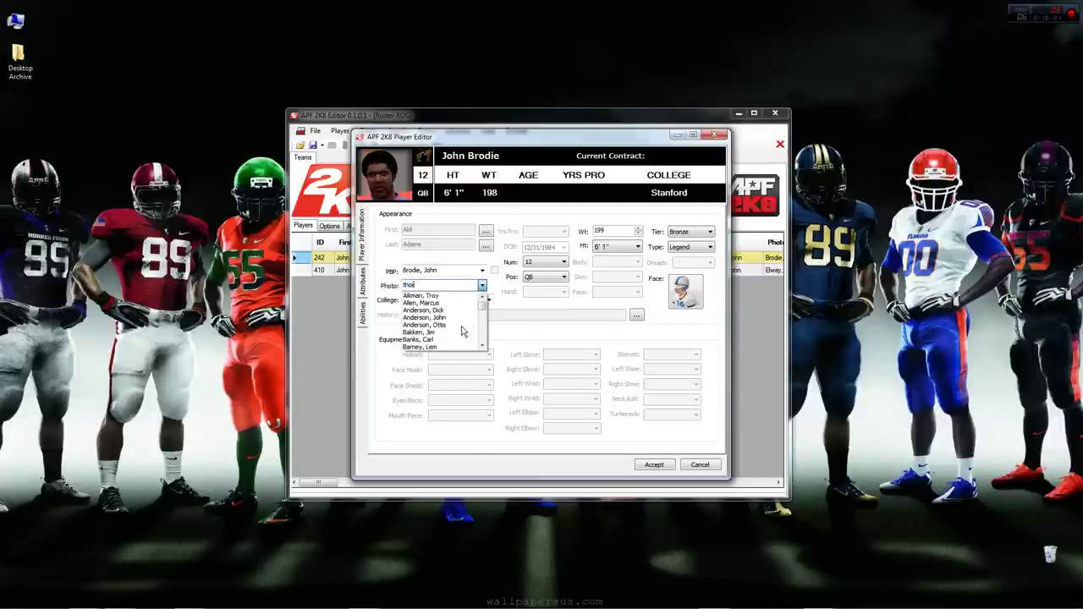
pyautogui.press('BackSpace')
pyautogui.press('BackSpace')
pyautogui.press('BackSpace')
pyautogui.press('BackSpace')
pyautogui.press('BackSpace')
pyautogui.press('BackSpace')
pyautogui.press('BackSpace')
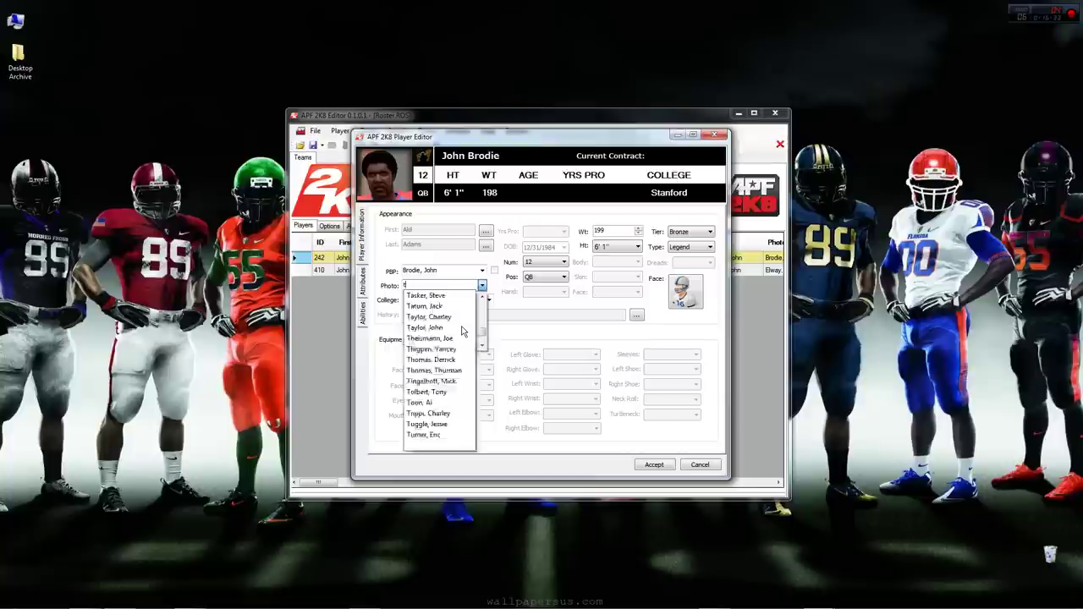
pyautogui.write('mari')
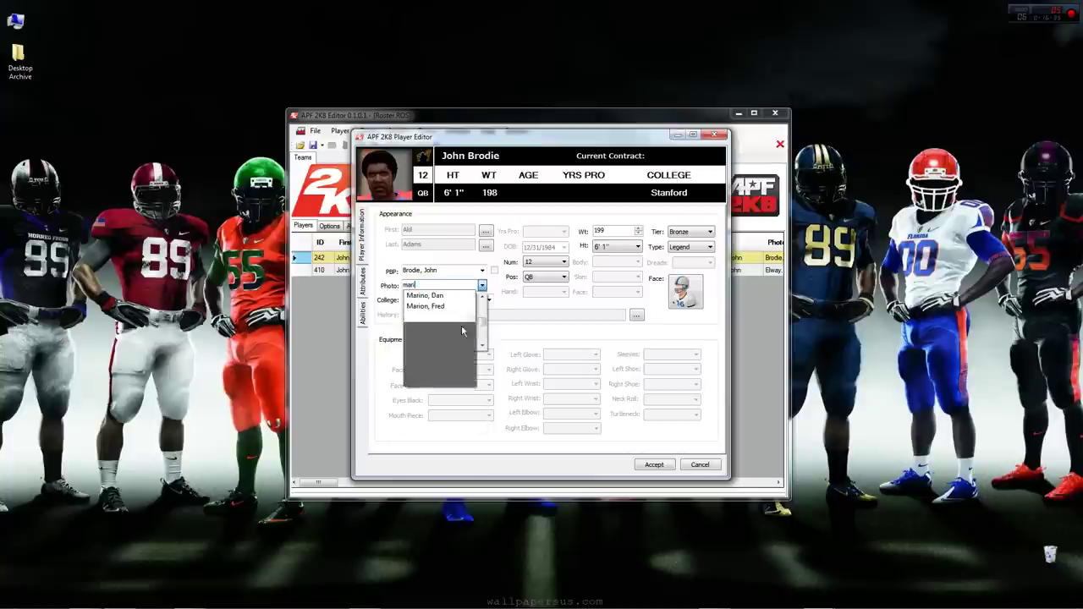
pyautogui.press('BackSpace')
pyautogui.press('BackSpace')
pyautogui.press('BackSpace')
pyautogui.press('BackSpace')
pyautogui.click(481, 286)
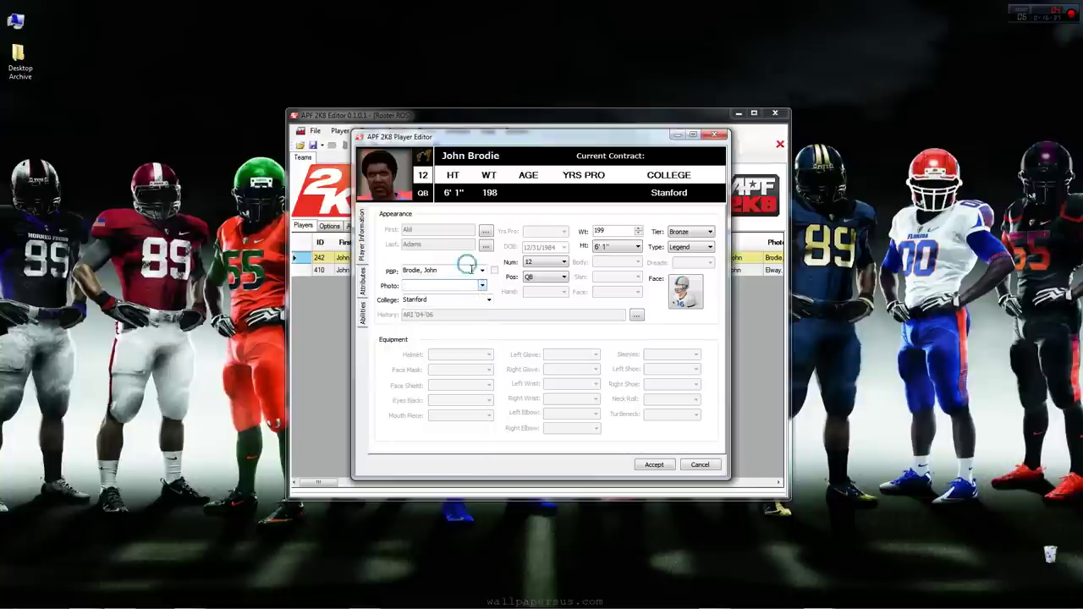
# Set the player's PBP name to "Marino, Dan".
pyautogui.click(481, 271)
pyautogui.click(477, 271)
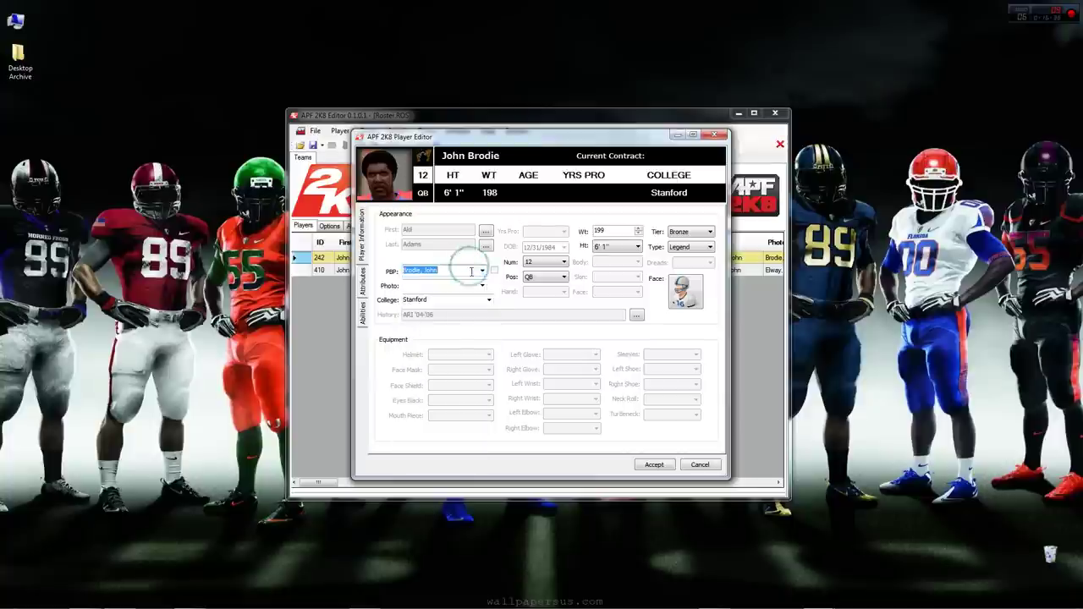
pyautogui.write('marino, Dan')
pyautogui.press('Tab')
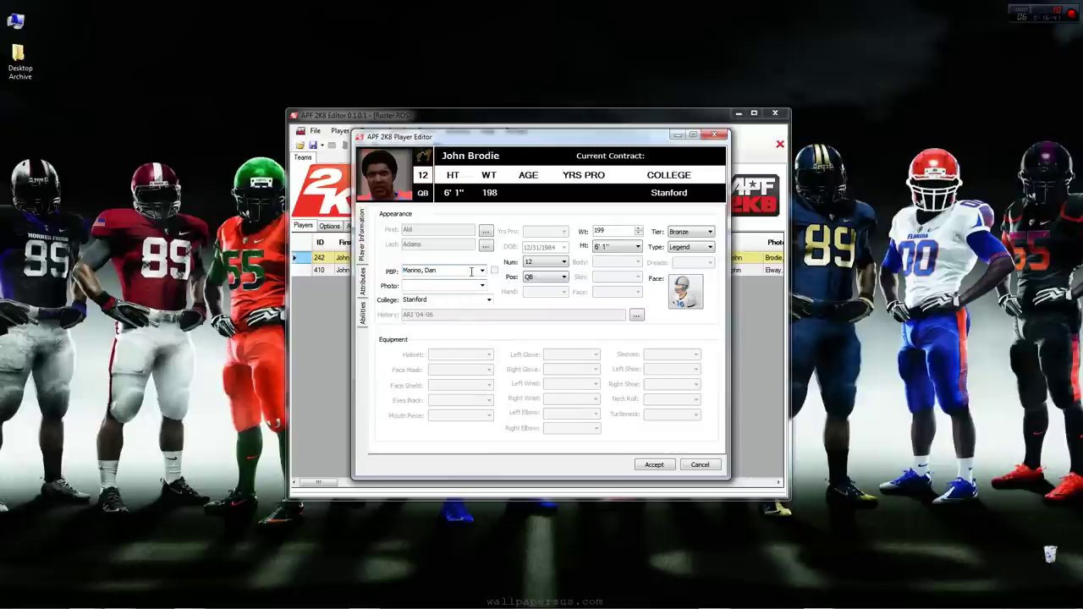
# Open the face selection, toggle all filters, and restrict the faces to Bald, previewing Irving Fryar and Rob Moore.
pyautogui.click(688, 295)
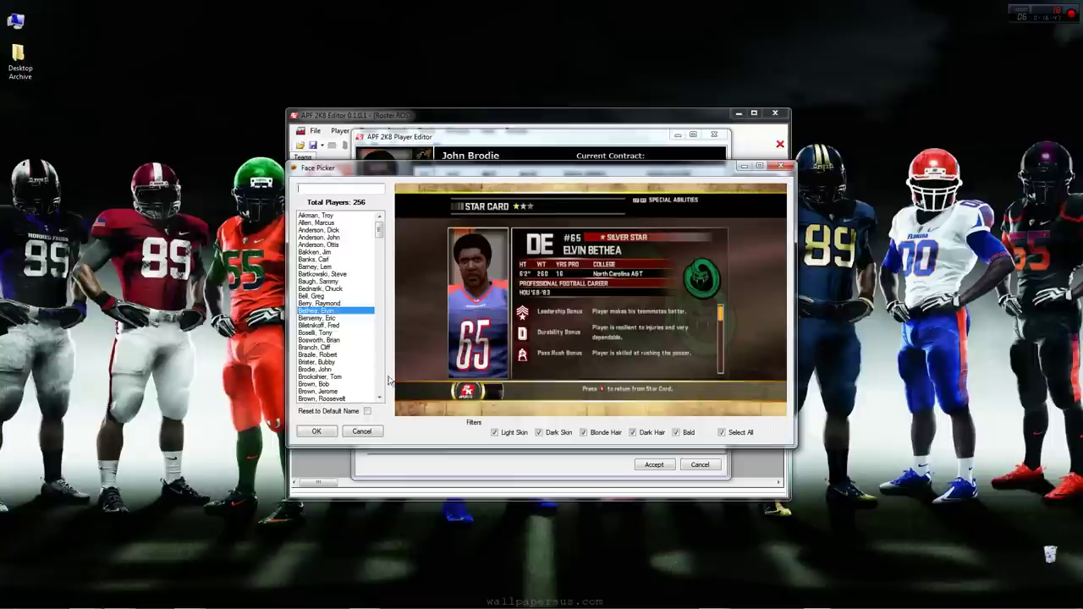
pyautogui.click(722, 433)
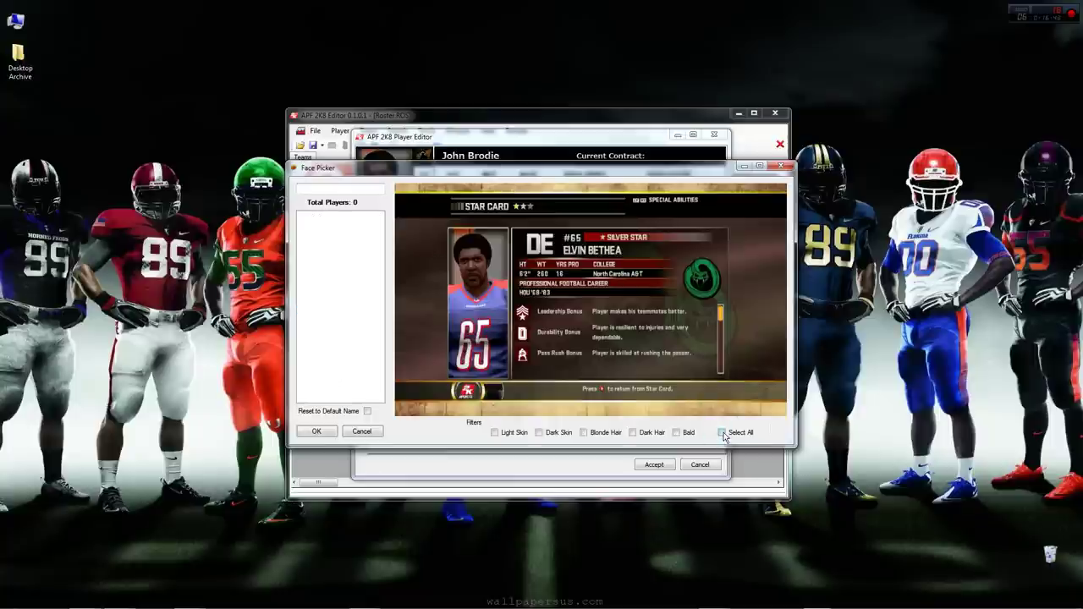
pyautogui.click(723, 433)
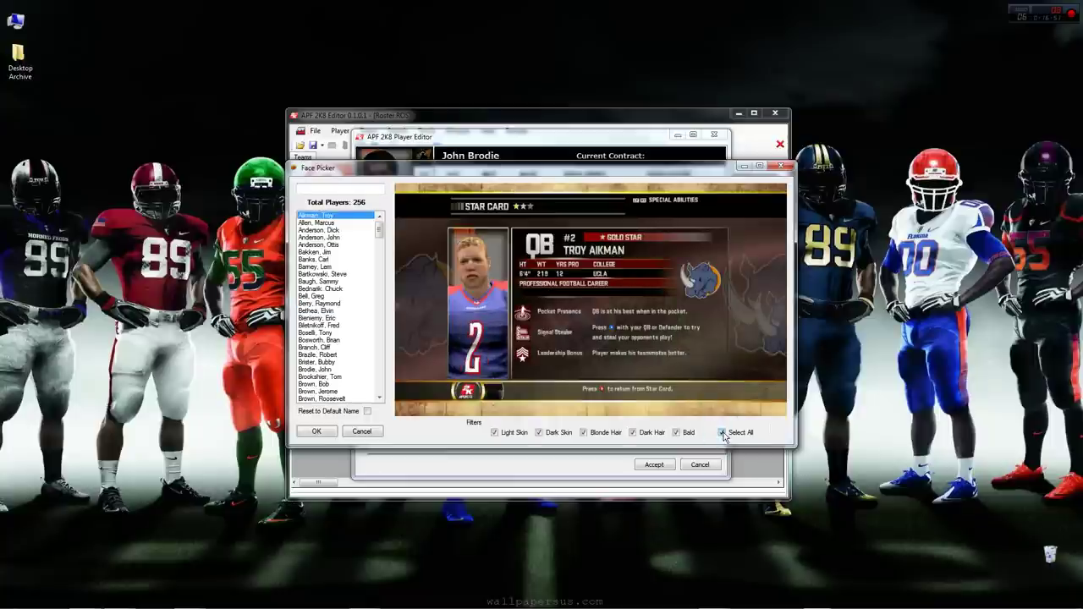
pyautogui.click(722, 434)
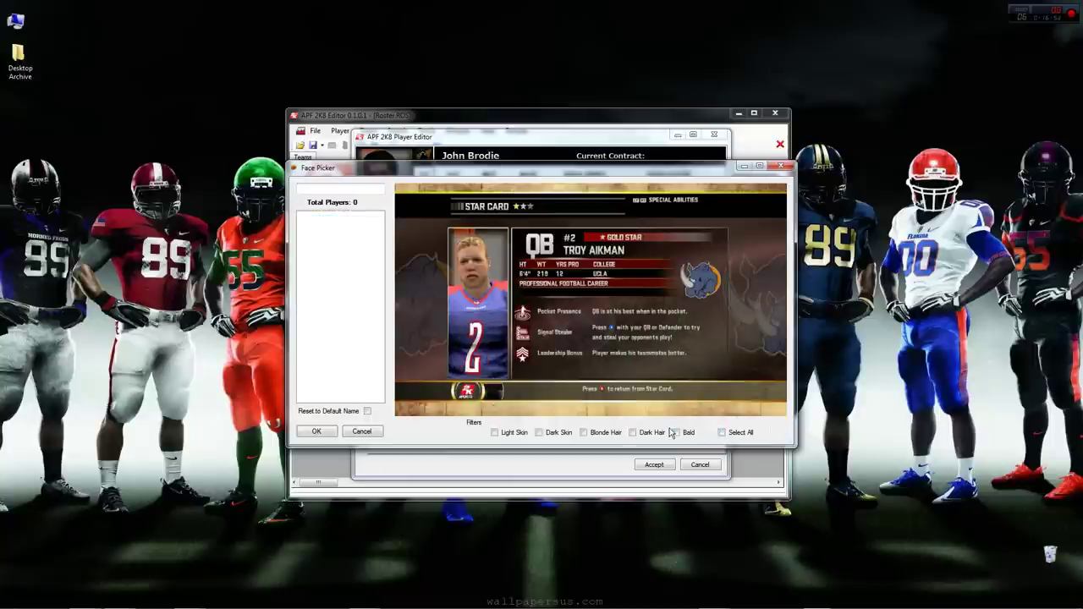
pyautogui.click(673, 432)
pyautogui.click(326, 268)
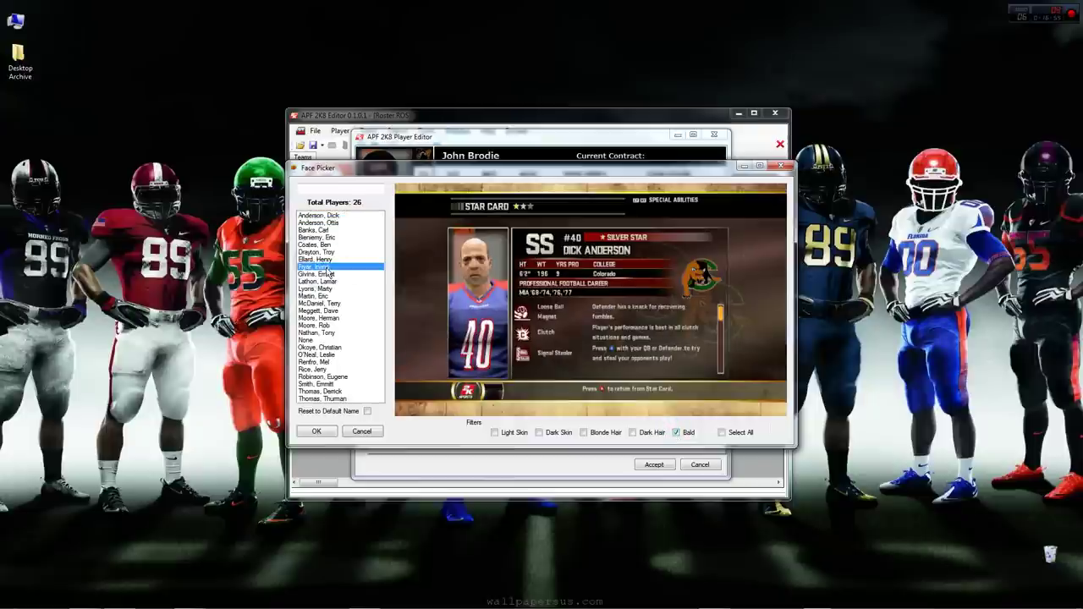
pyautogui.click(325, 326)
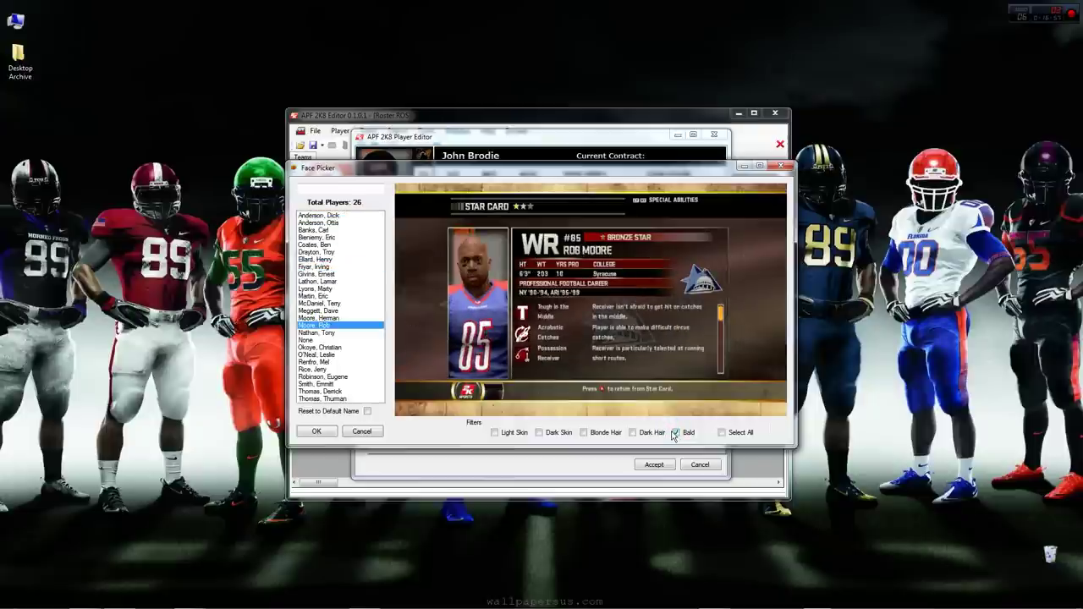
# Narrow the bald faces to Dark Skin and preview Thurman Thomas and the entries above him.
pyautogui.click(539, 433)
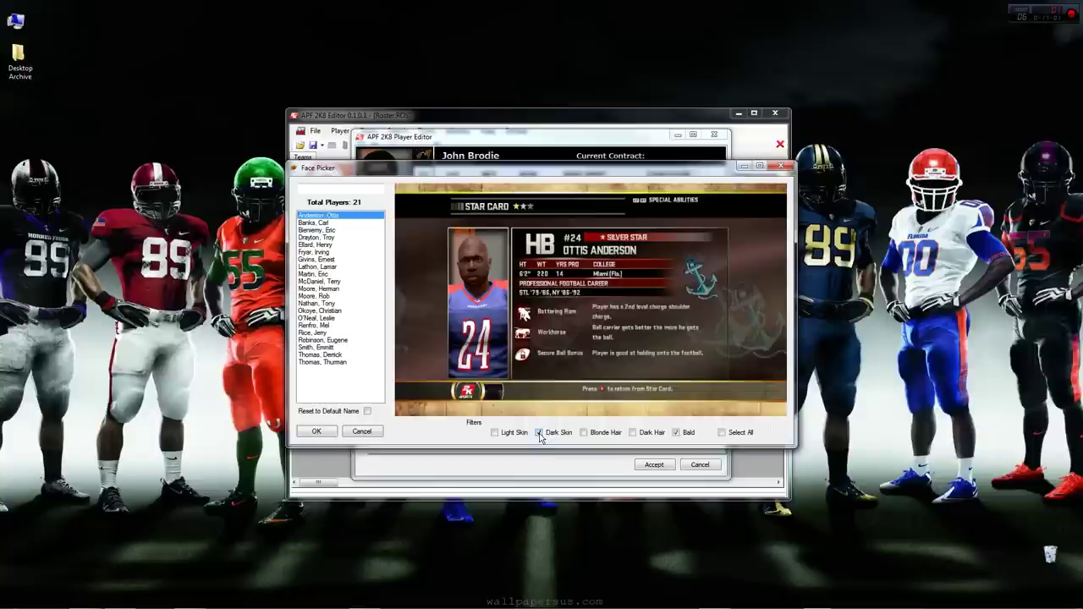
pyautogui.click(334, 364)
pyautogui.press('Up')
pyautogui.press('Up')
pyautogui.press('Up')
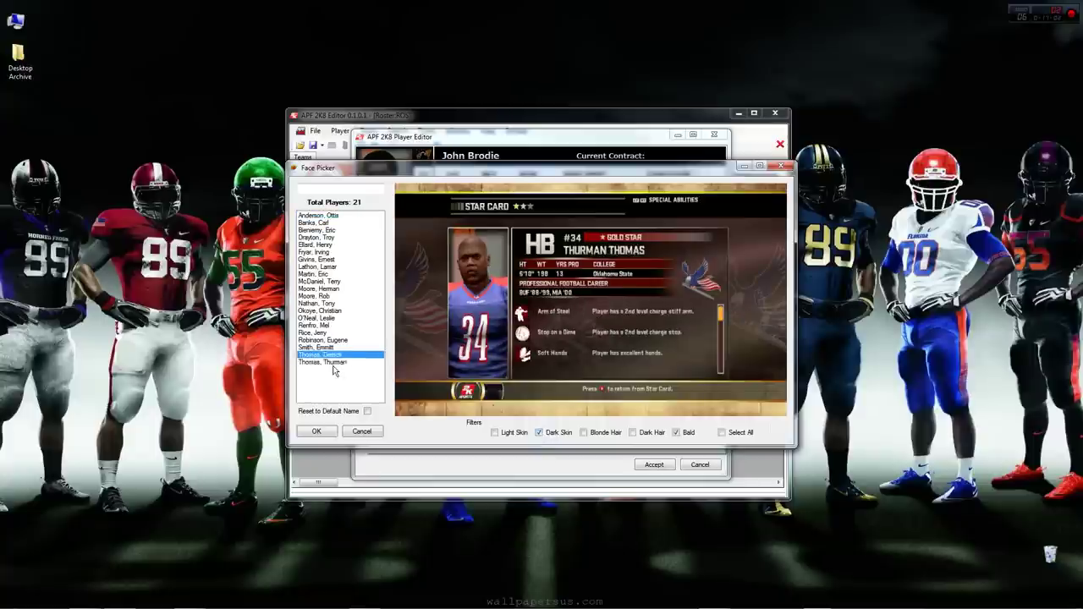
# Replace the Dark Skin filter with Light Skin and preview the bald faces Marty Lyons and Dick Anderson.
pyautogui.click(539, 433)
pyautogui.click(494, 433)
pyautogui.click(318, 223)
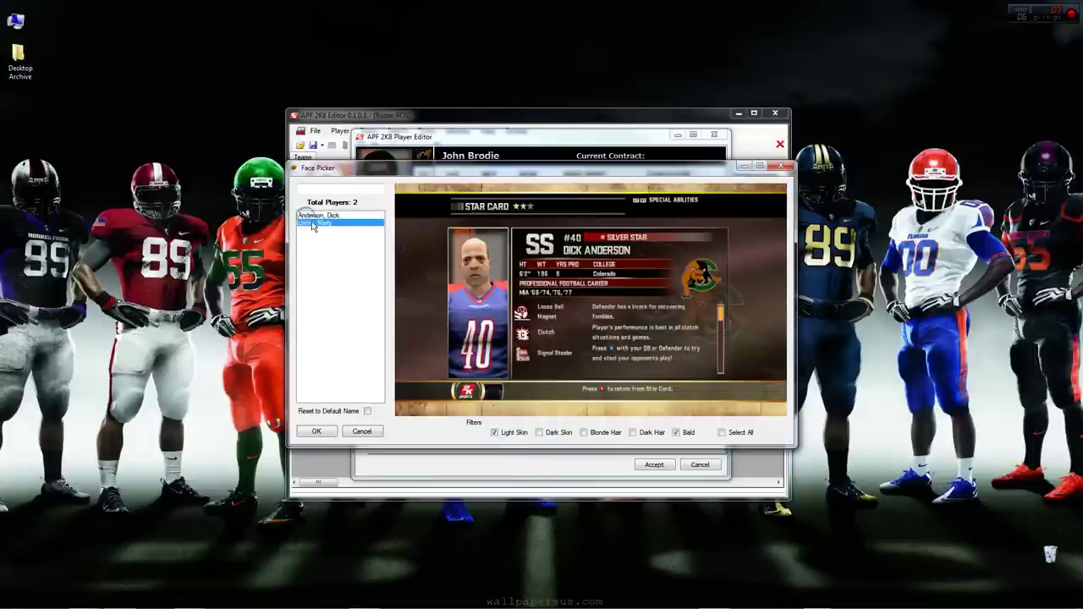
pyautogui.click(318, 215)
pyautogui.click(319, 224)
pyautogui.click(318, 214)
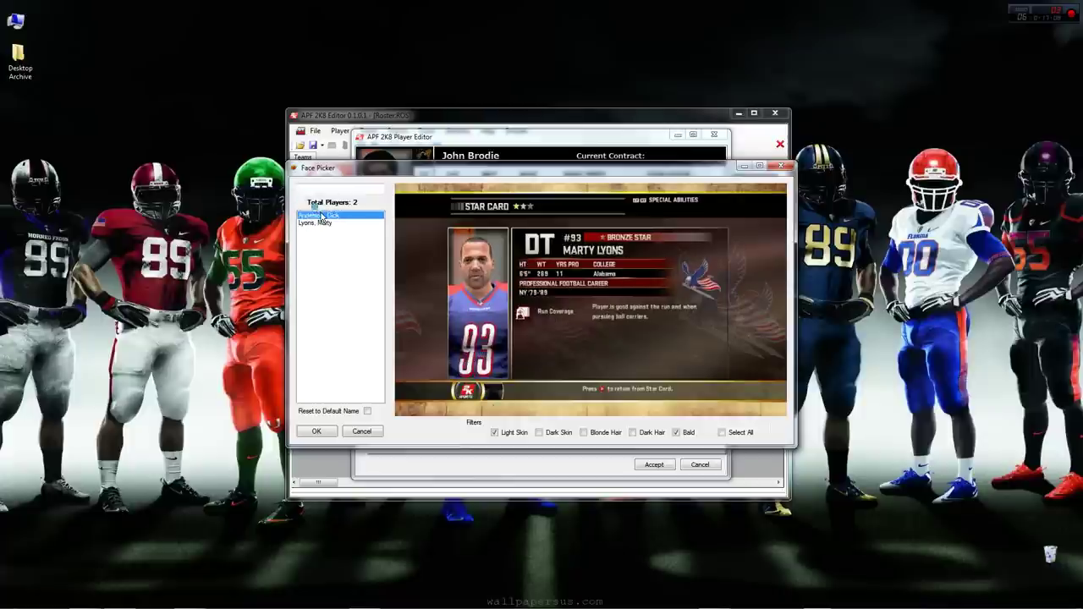
# Filter the faces by Blonde Hair instead of Bald, first with Light Skin and finally with Dark Skin.
pyautogui.click(675, 433)
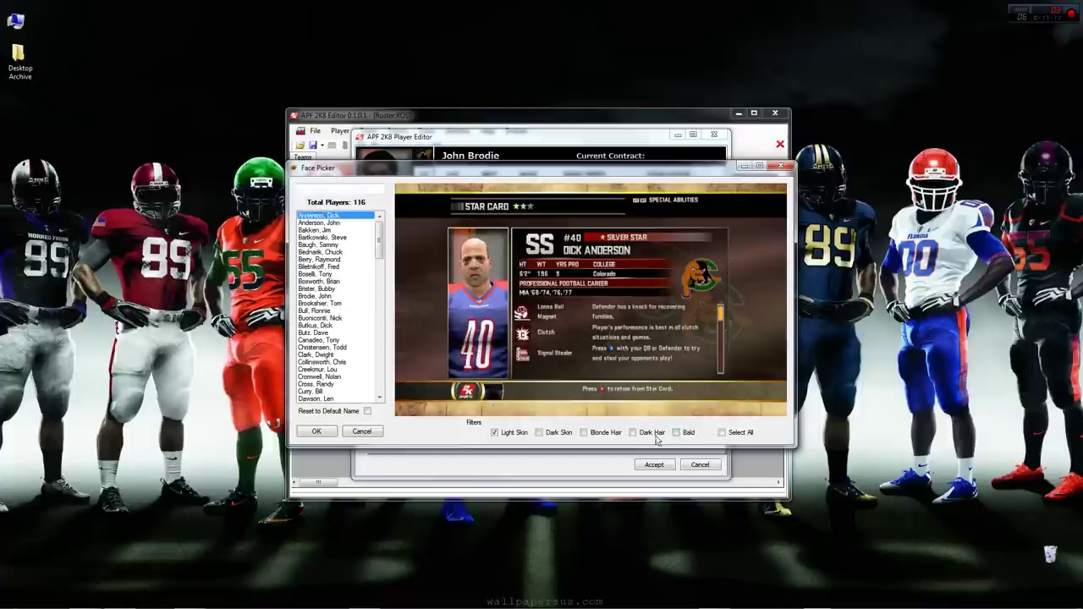
pyautogui.click(583, 432)
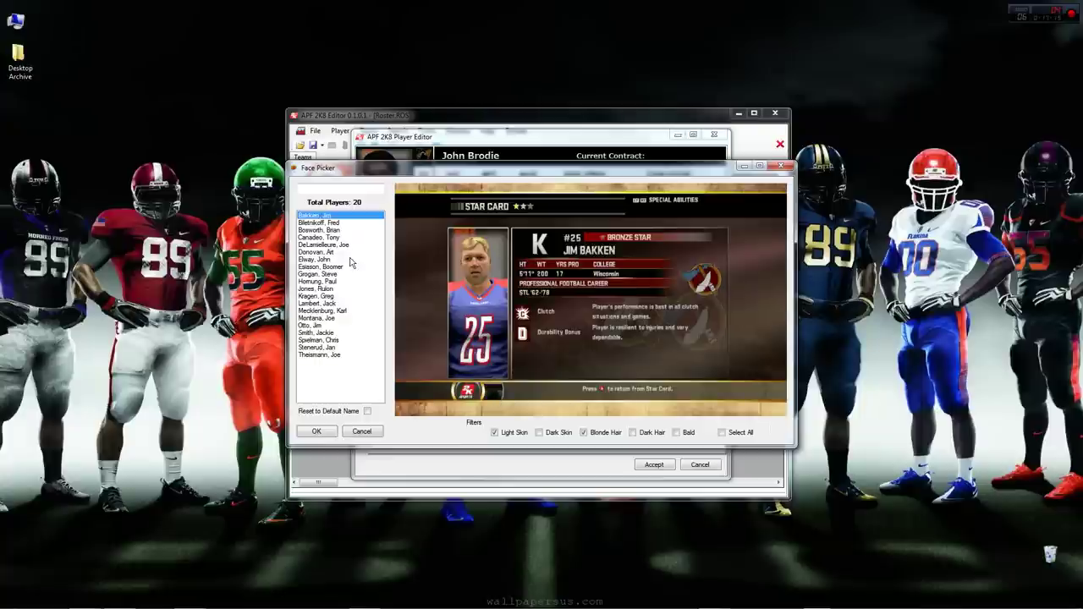
pyautogui.click(495, 432)
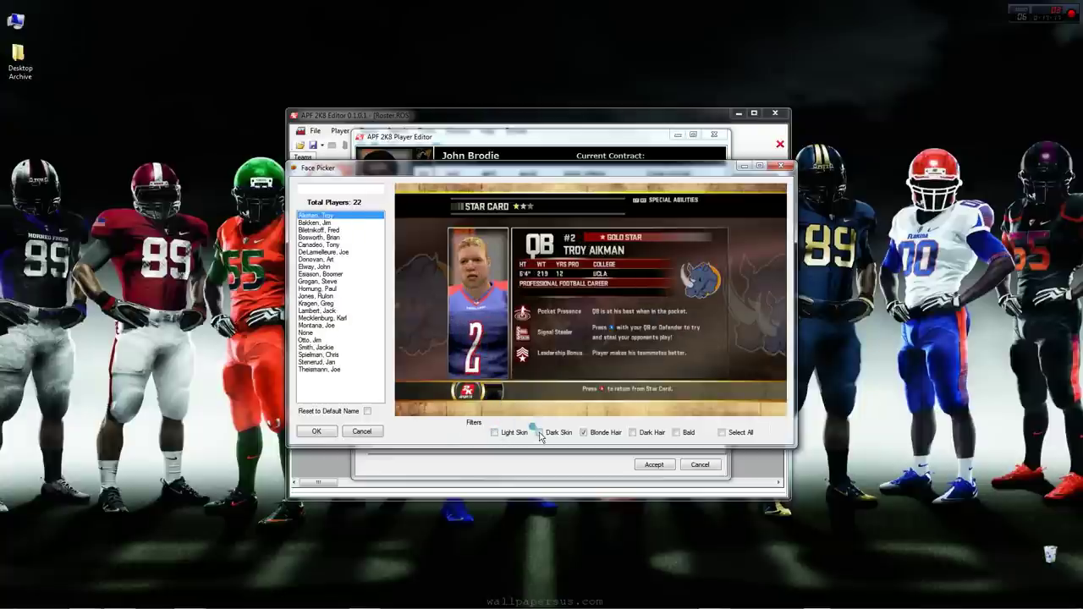
pyautogui.click(539, 433)
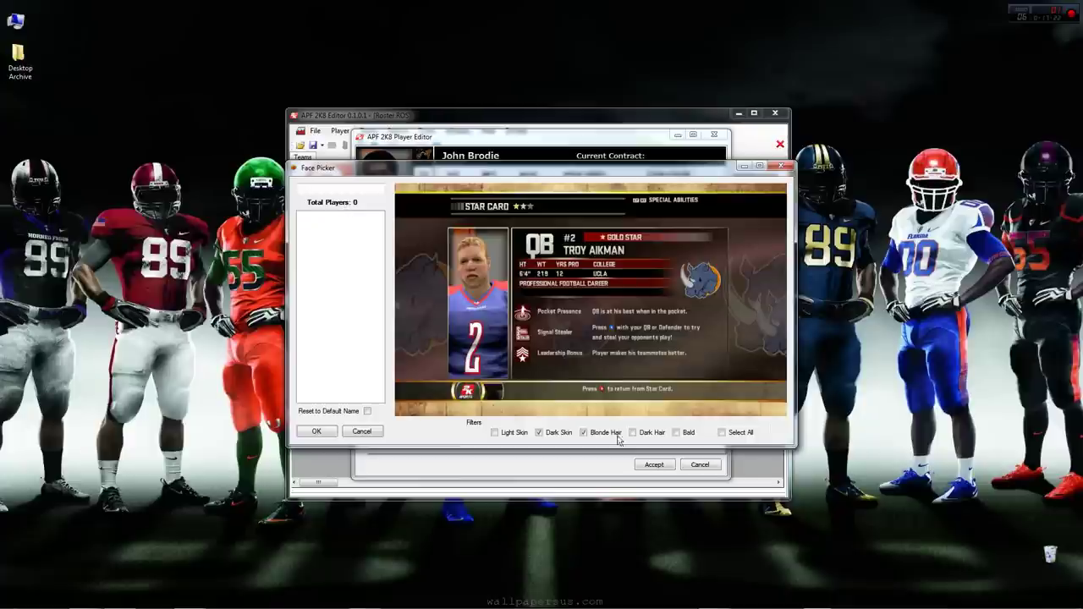
# Replace the Blonde Hair filter with Dark Hair and include Light Skin alongside Dark Skin.
pyautogui.click(583, 432)
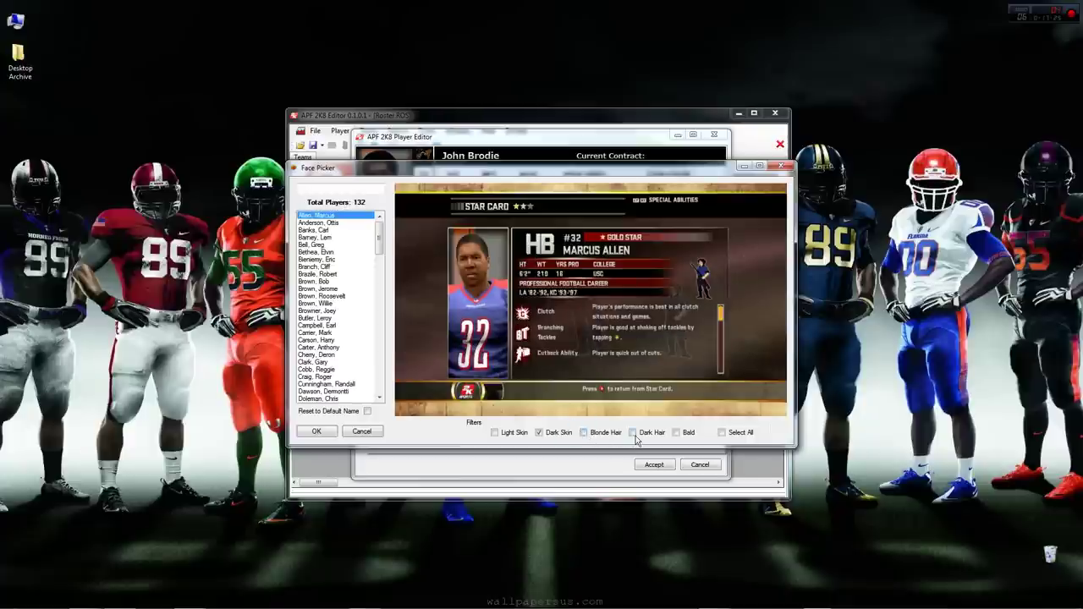
pyautogui.click(633, 433)
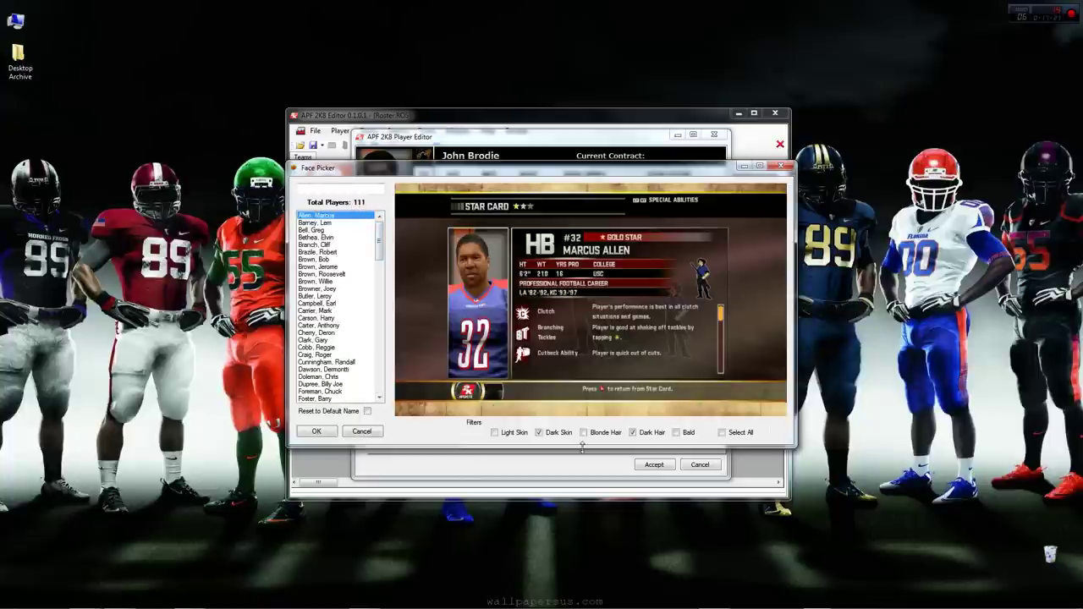
pyautogui.click(494, 432)
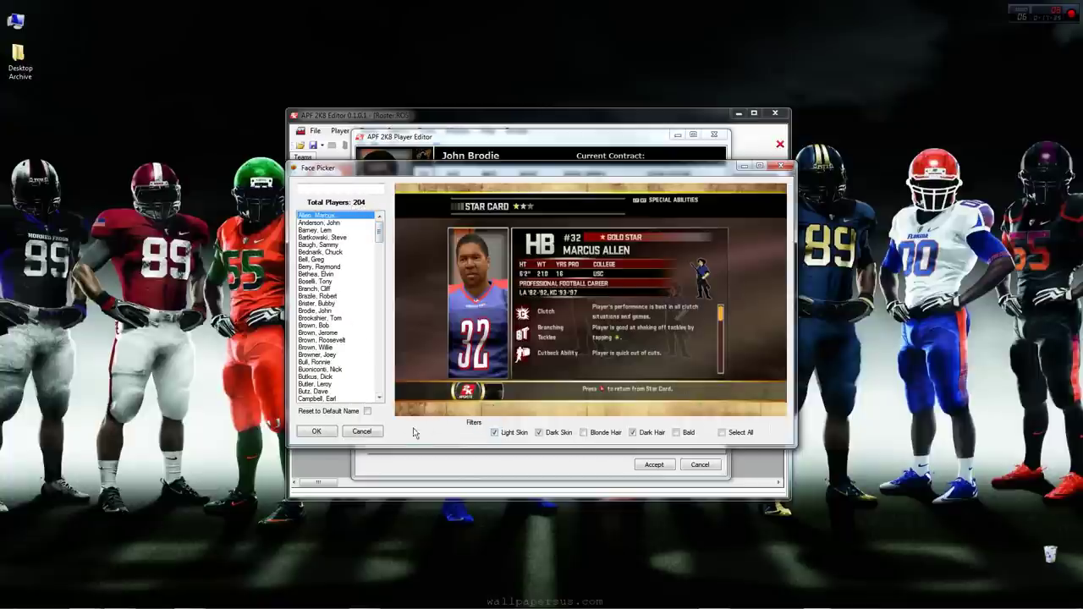
# Reset the player's face to the default name and apply it.
pyautogui.click(368, 412)
pyautogui.click(316, 431)
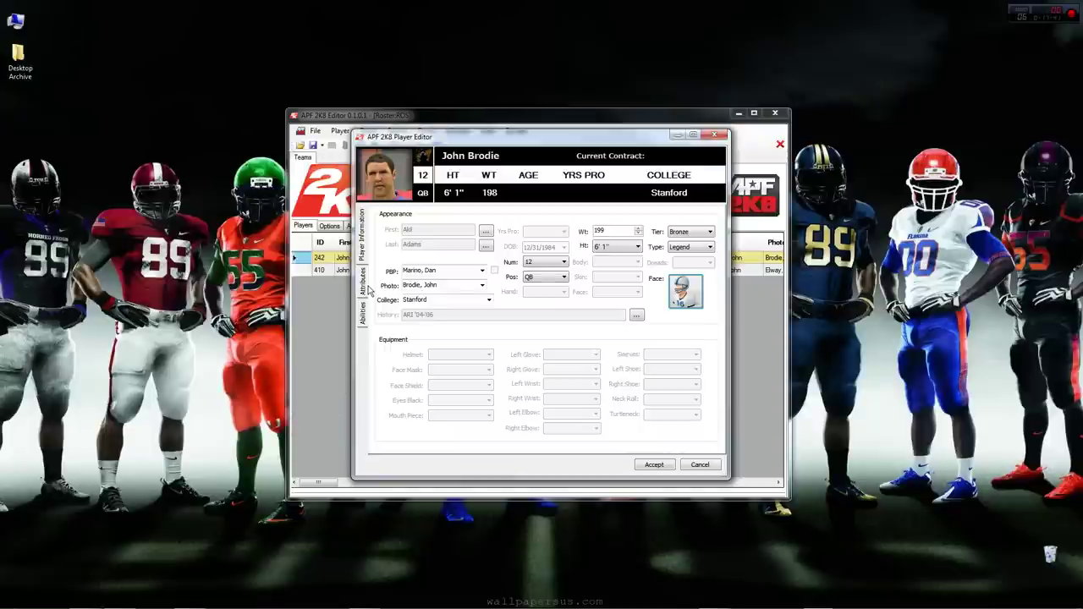
pyautogui.click(692, 299)
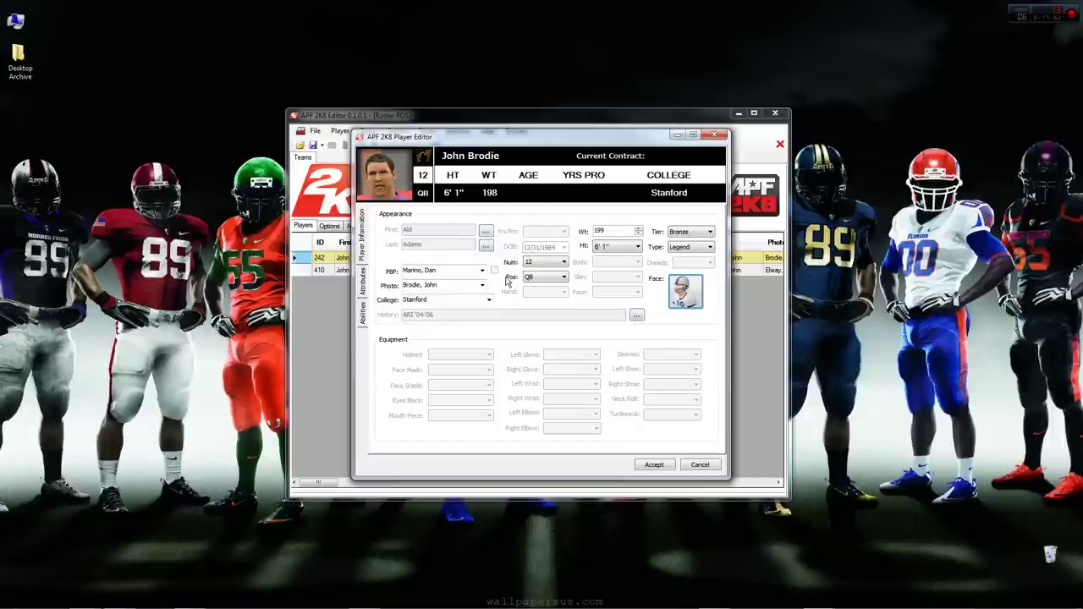
# Examine John Brodie's attribute ratings, including the kick style, run style and unknown attributes at the end of the list.
pyautogui.click(362, 283)
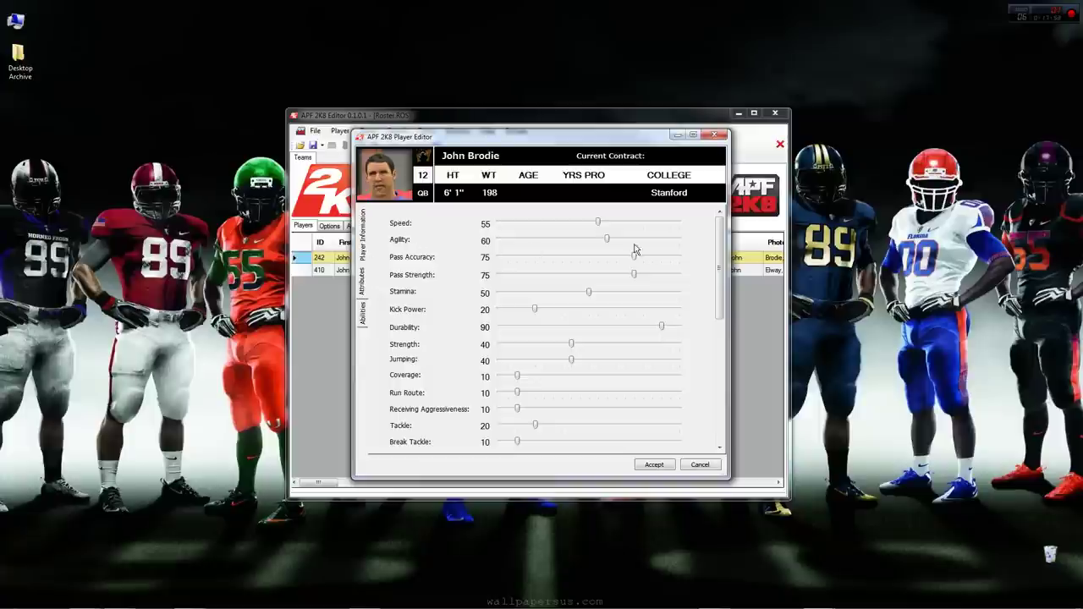
pyautogui.scroll(-6, 635, 254)
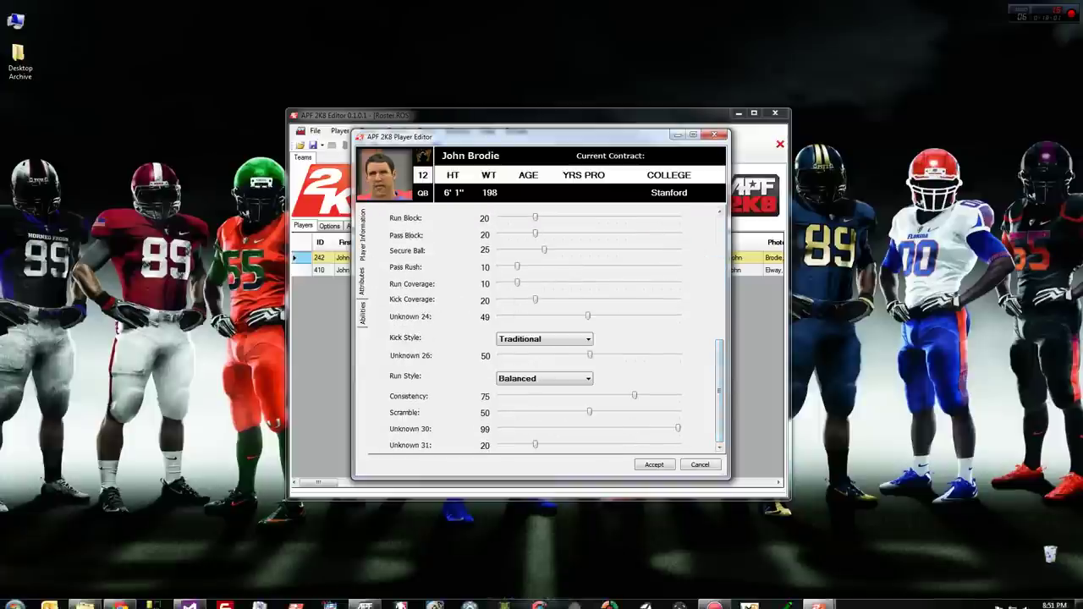
# Switch to APF Editor 1.0 and open the attributes of the player with ID 1 for comparison.
pyautogui.click(365, 606)
pyautogui.click(351, 287)
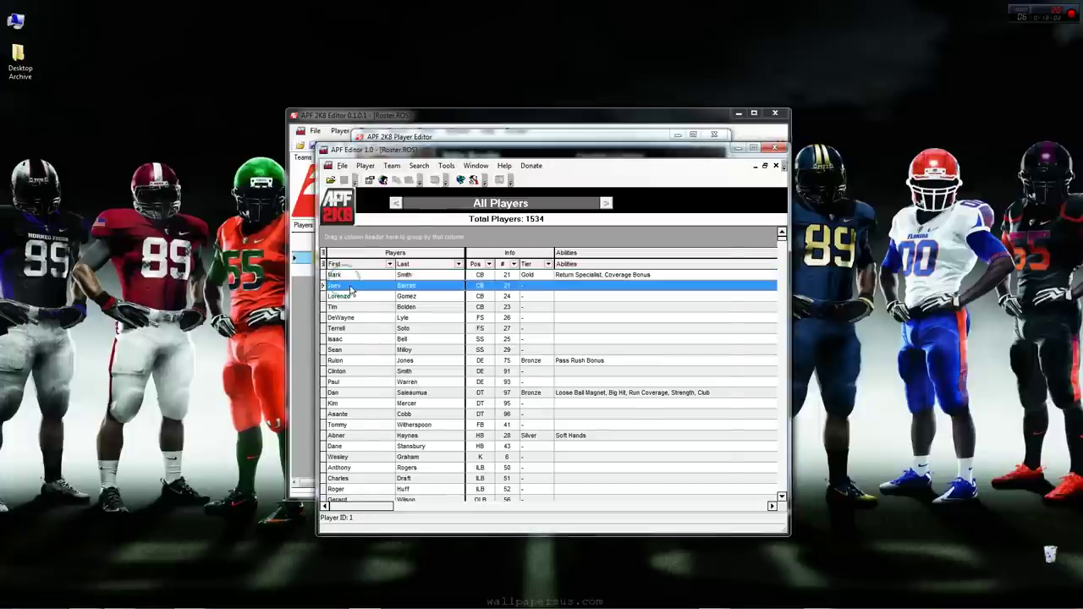
pyautogui.doubleClick(351, 290)
pyautogui.click(372, 252)
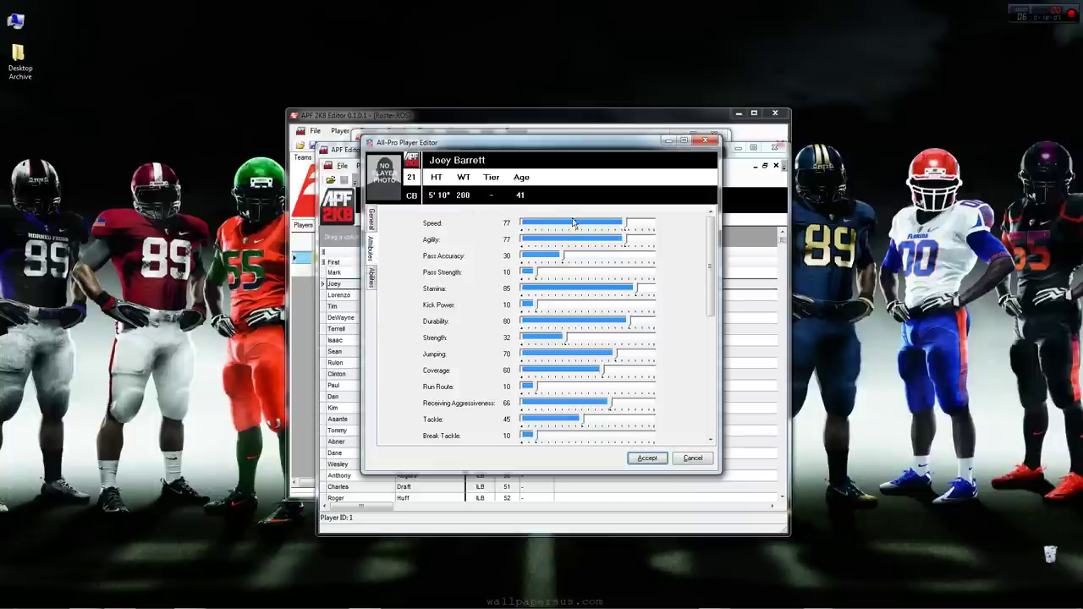
# Try changing the Speed, Agility and Pass Accuracy sliders in APF Editor 1.0 and discard the changes.
pyautogui.click(620, 224)
pyautogui.moveTo(622, 242); pyautogui.dragTo(584, 242)
pyautogui.click(557, 255)
pyautogui.click(691, 458)
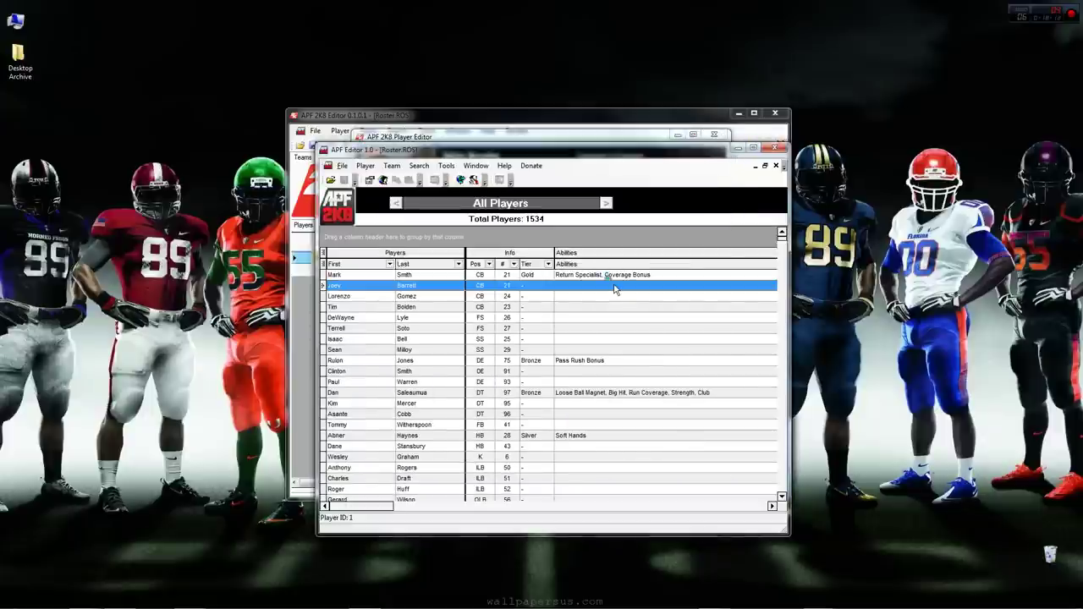
# Reopen the same player's attributes, try setting Kick Power to 47, and discard the change.
pyautogui.doubleClick(611, 285)
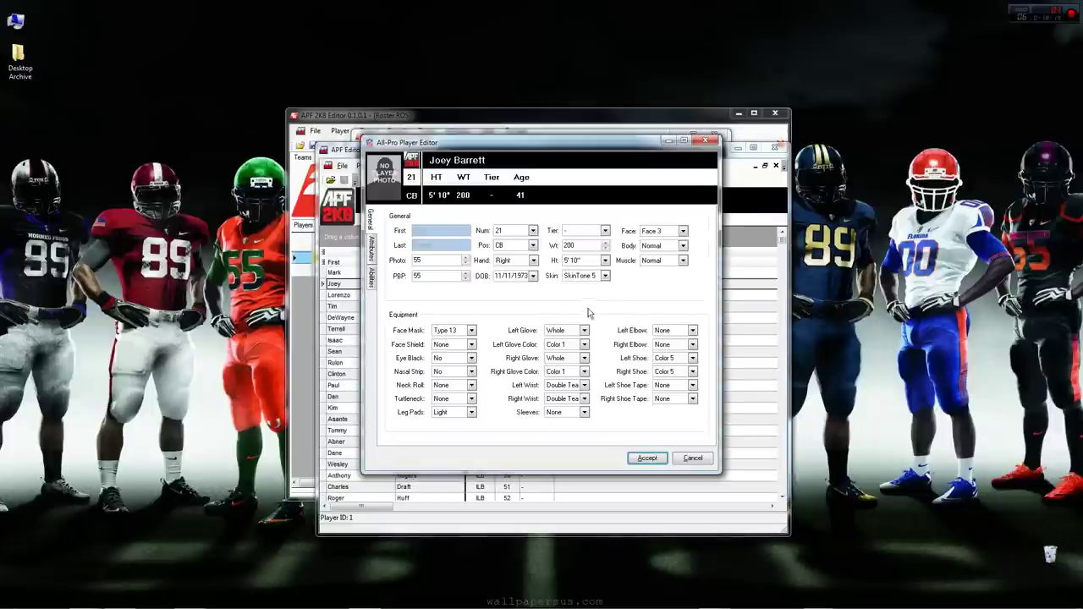
pyautogui.click(372, 254)
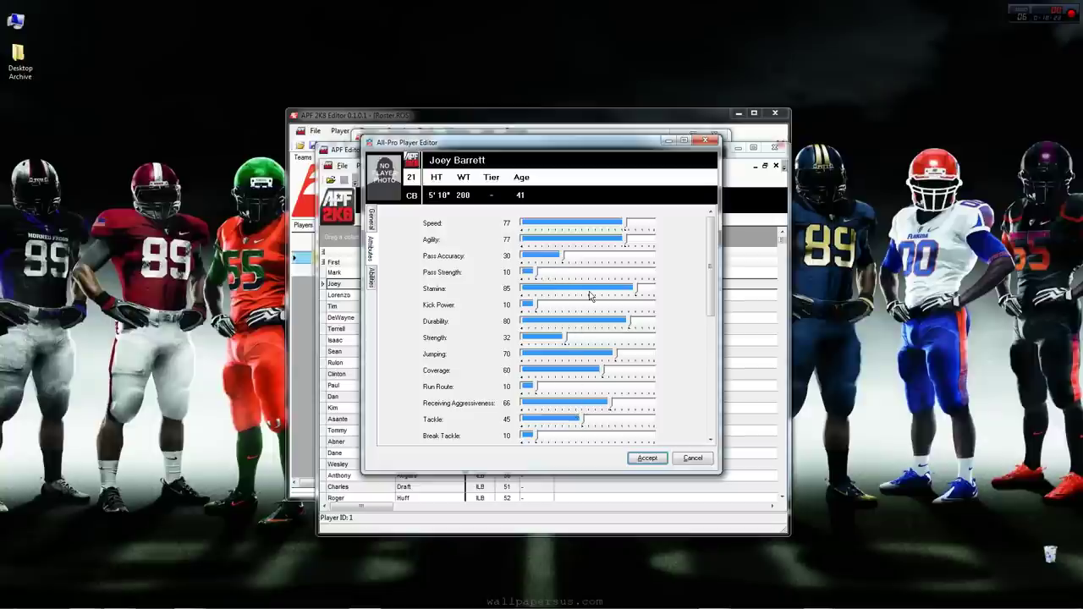
pyautogui.moveTo(537, 306); pyautogui.dragTo(584, 306)
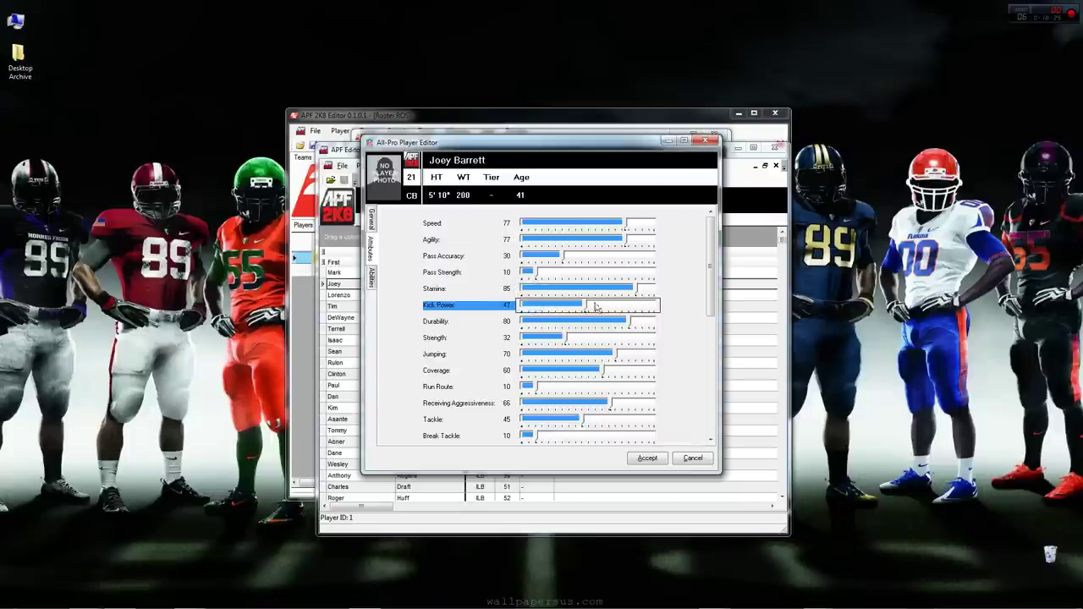
pyautogui.click(693, 457)
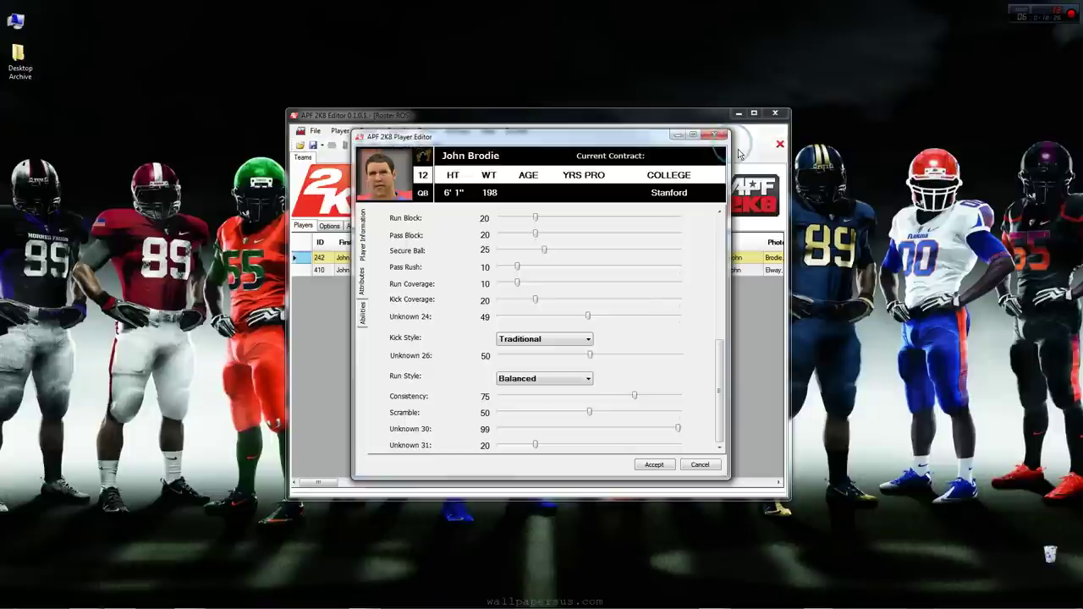
# In the new APF 2K8 Editor, set John Brodie's Speed to 10, Agility to 20, Pass Accuracy to 50, and Pass Strength and Stamina to 45.
pyautogui.scroll(10, 518, 271)
pyautogui.doubleClick(485, 223)
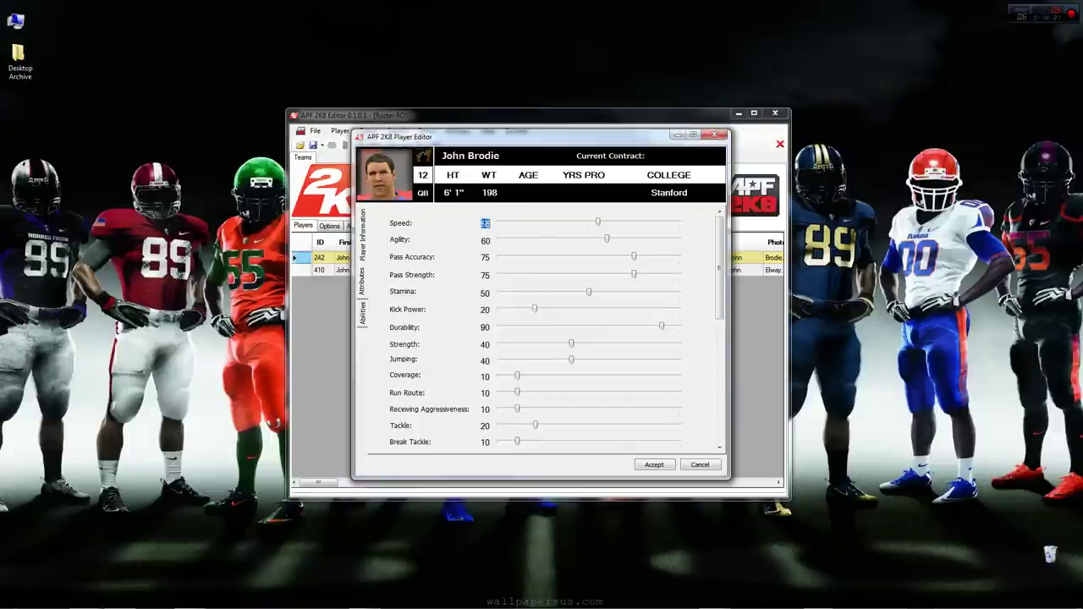
pyautogui.press('Tab')
pyautogui.write('20')
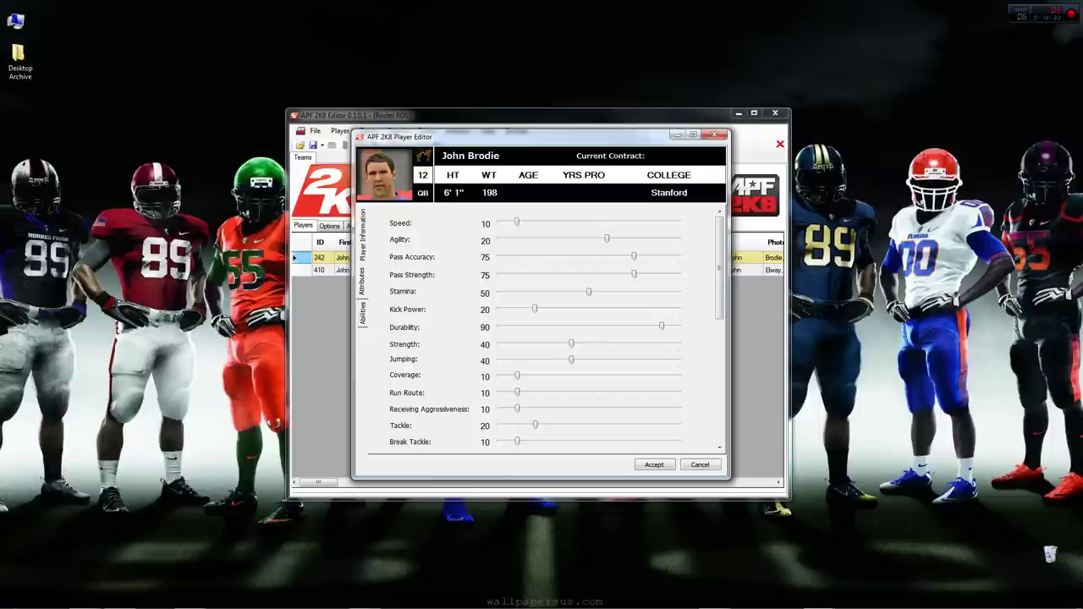
pyautogui.press('Tab')
pyautogui.write('50')
pyautogui.press('Tab')
pyautogui.write('45')
pyautogui.press('Tab')
pyautogui.press('Tab')
pyautogui.press('Tab')
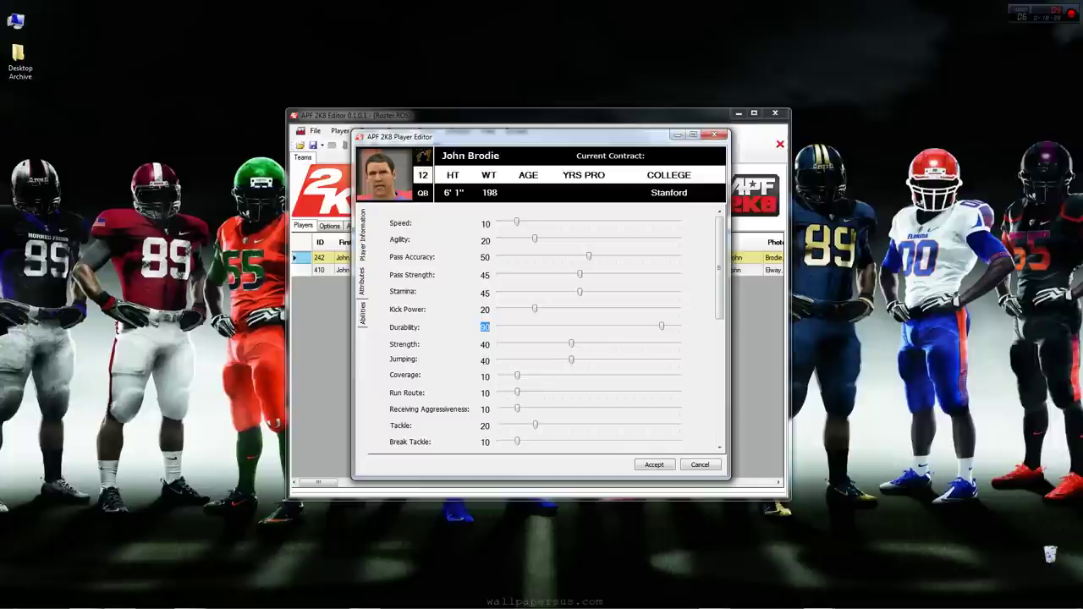
# Set John Brodie's Tackle rating to 23 and move on through the ratings to Read Coverage.
pyautogui.press('Tab')
pyautogui.press('Tab')
pyautogui.press('Tab')
pyautogui.press('Tab')
pyautogui.press('Tab')
pyautogui.press('Tab')
pyautogui.write('23')
pyautogui.press('Tab')
pyautogui.press('Tab')
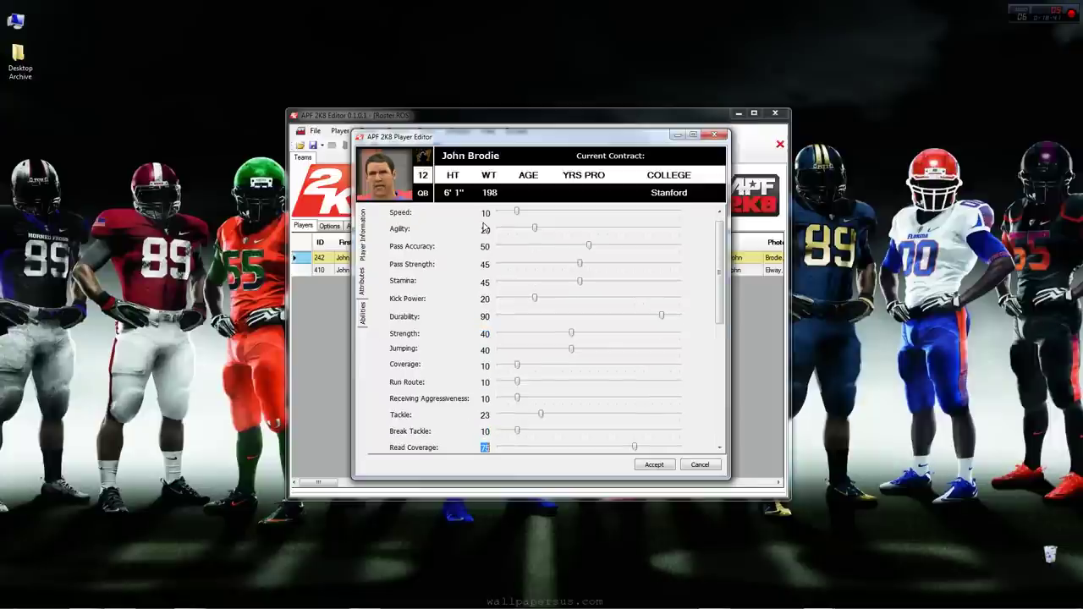
# Set the Coverage rating to 100 and the Run Route rating to 66.
pyautogui.hotkey('shift', 'Tab')
pyautogui.hotkey('shift', 'Tab')
pyautogui.hotkey('shift', 'Tab')
pyautogui.hotkey('shift', 'Tab')
pyautogui.hotkey('shift', 'Tab')
pyautogui.write('100')
pyautogui.press('Tab')
pyautogui.press('Tab')
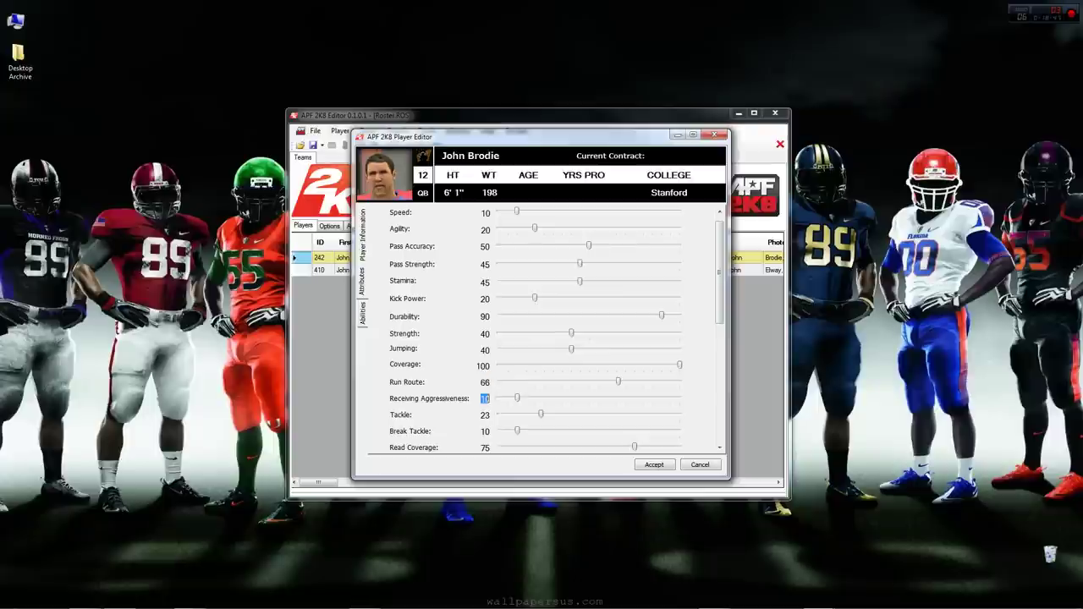
# Try 238 for Receiving Aggressiveness, replace it with 0, and set Break Tackle to 26.
pyautogui.click(485, 229)
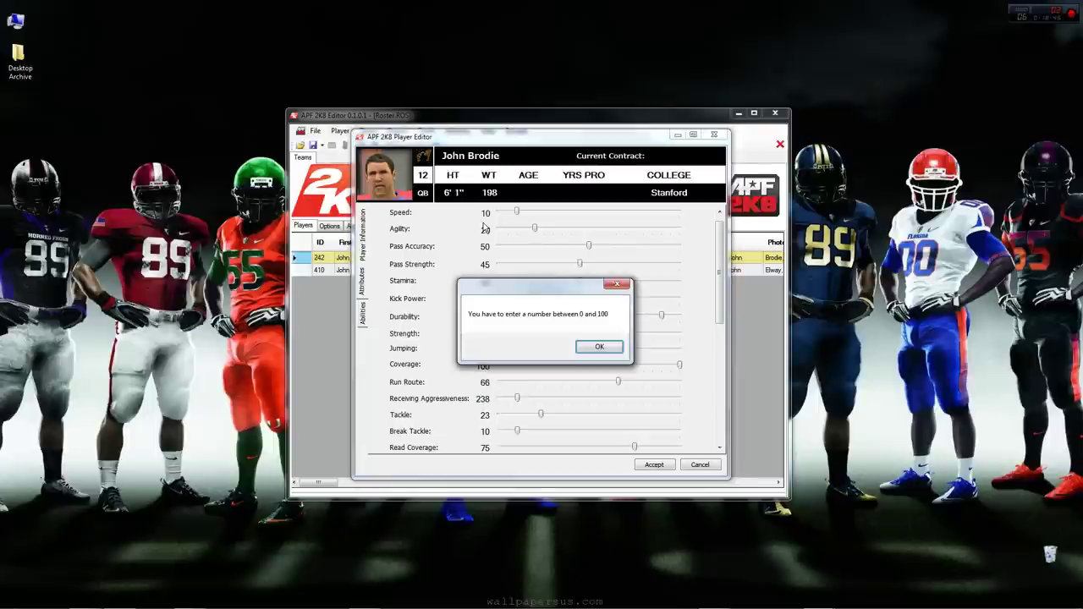
pyautogui.press('Return')
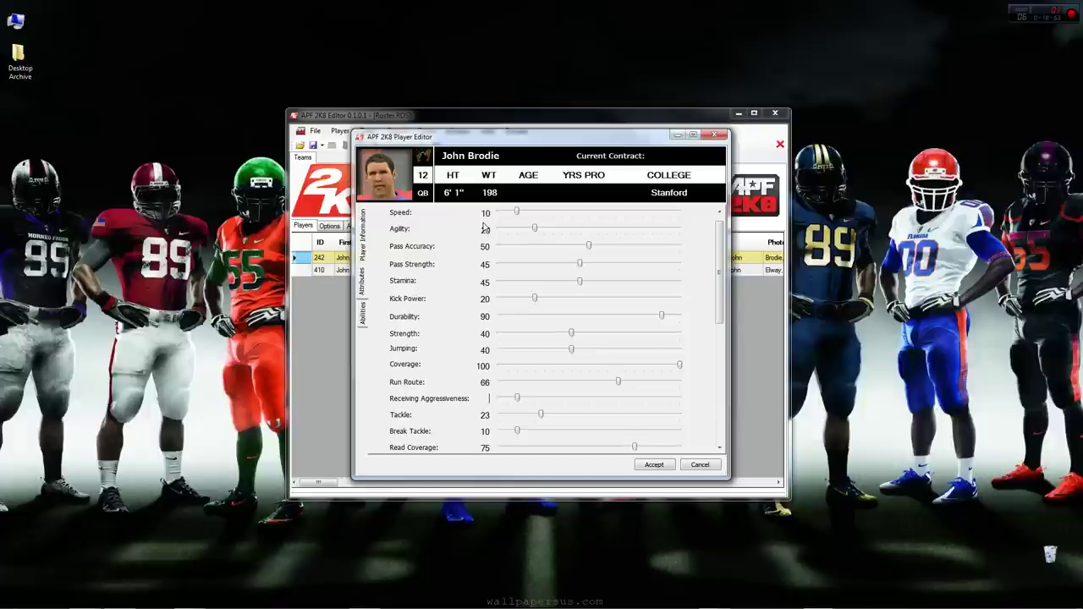
pyautogui.write('0')
pyautogui.press('Tab')
pyautogui.press('Tab')
pyautogui.hotkey('shift', 'Tab')
pyautogui.hotkey('shift', 'Tab')
# Raise Kick Power to 50 with its slider and make the player editor window slightly narrower.
pyautogui.moveTo(535, 297)
pyautogui.mouseDown()
pyautogui.moveTo(587, 310)
pyautogui.moveTo(522, 300)
pyautogui.moveTo(569, 307)
pyautogui.moveTo(541, 298)
pyautogui.mouseUp()
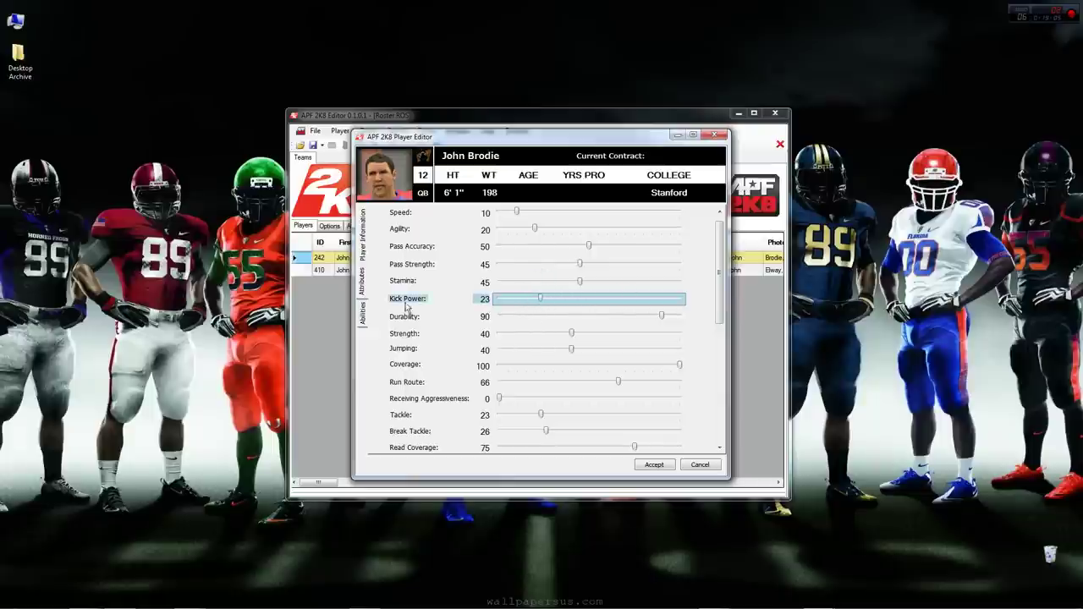
pyautogui.scroll(9, 482, 274)
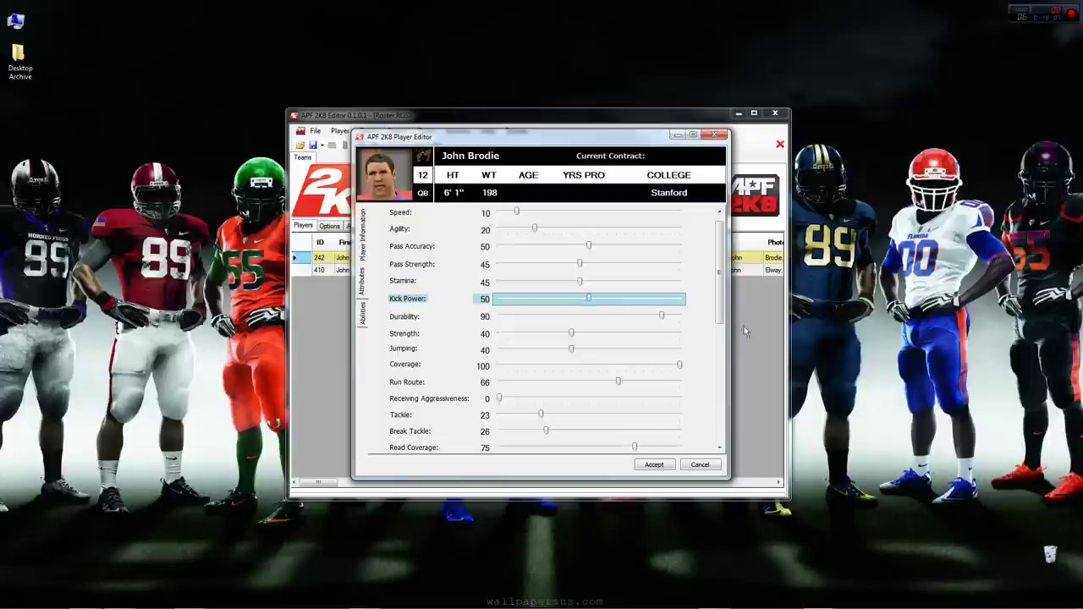
pyautogui.moveTo(725, 293); pyautogui.dragTo(709, 293)
# Set Speed to 84, try 842 for Agility, and correct Agility to 84.
pyautogui.click(484, 213)
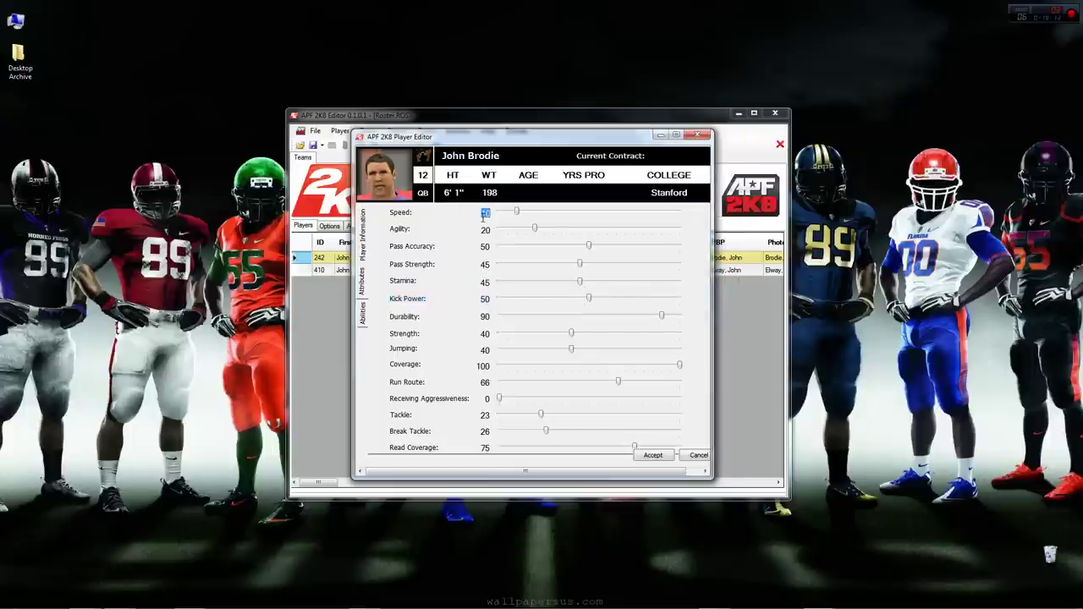
pyautogui.write('84')
pyautogui.press('Tab')
pyautogui.write('8')
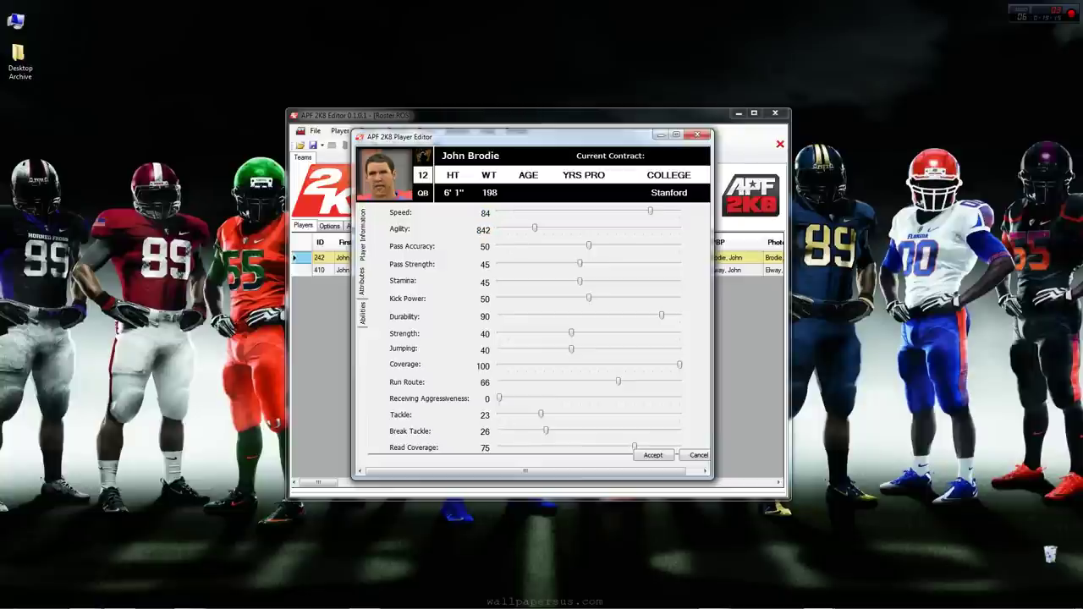
pyautogui.write('42')
pyautogui.press('Return')
pyautogui.press('Return')
pyautogui.press('BackSpace')
pyautogui.press('Tab')
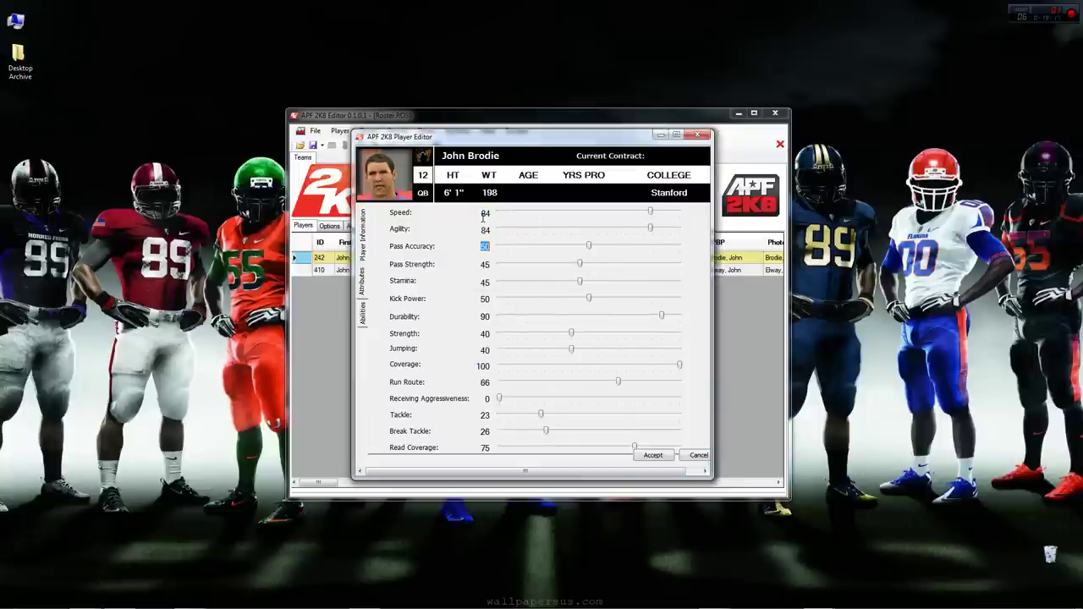
# Enlarge the player editor window and close it without accepting the attribute changes.
pyautogui.scroll(-5, 510, 322)
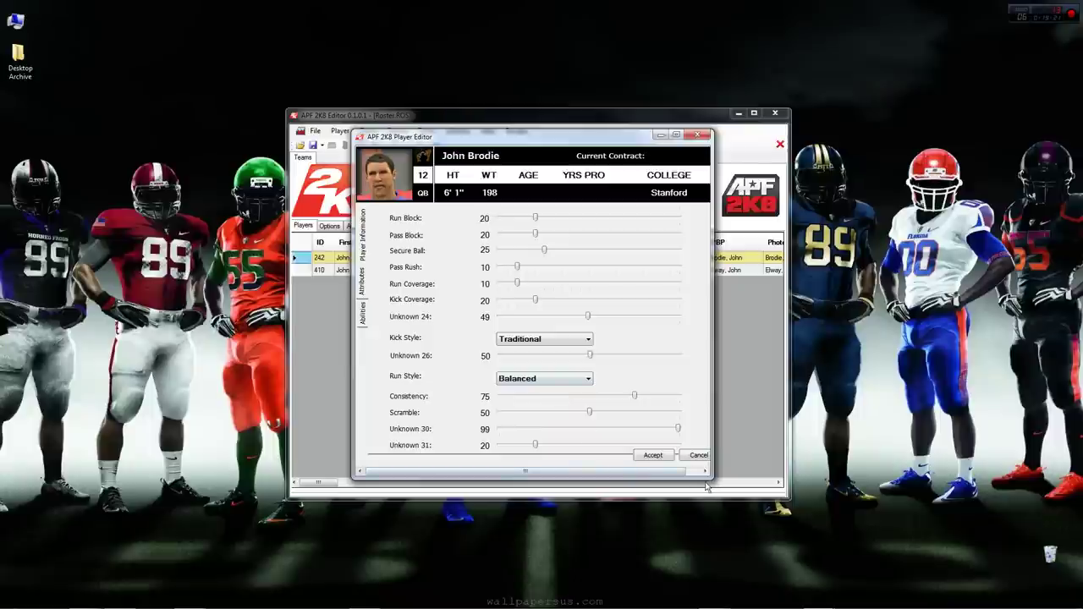
pyautogui.moveTo(710, 475); pyautogui.dragTo(756, 479)
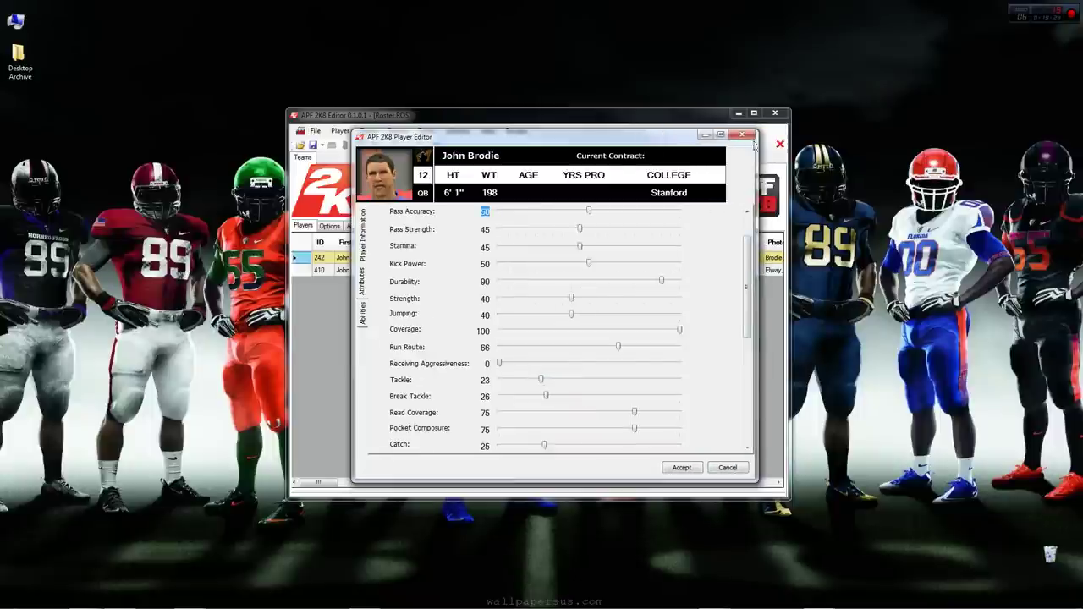
pyautogui.click(751, 137)
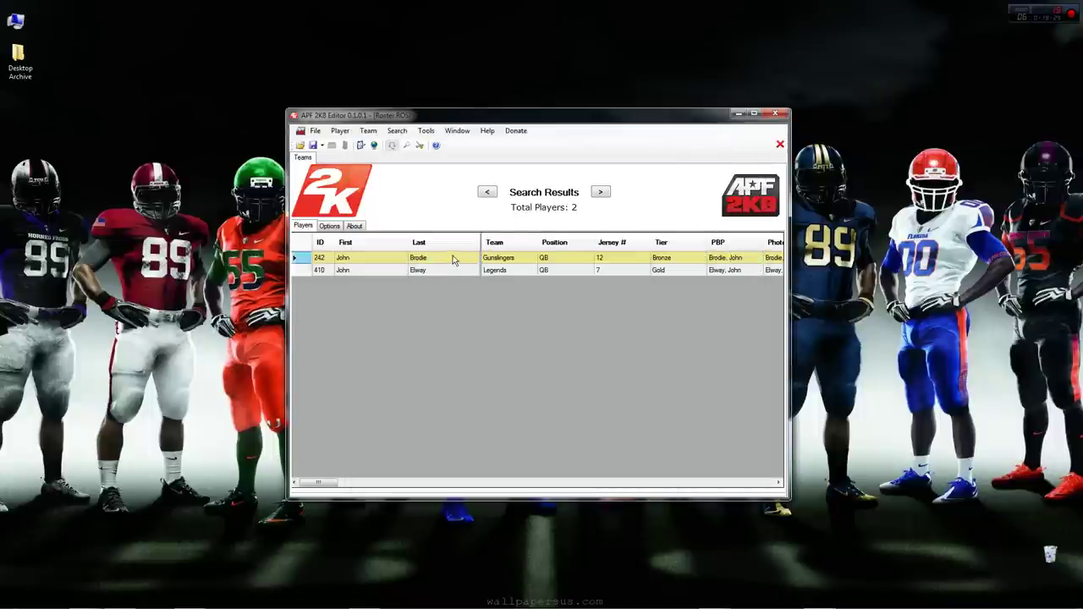
# Reopen John Brodie's attributes and go through the rating fields from Stamina to the unknown attributes at the end.
pyautogui.doubleClick(451, 256)
pyautogui.click(363, 288)
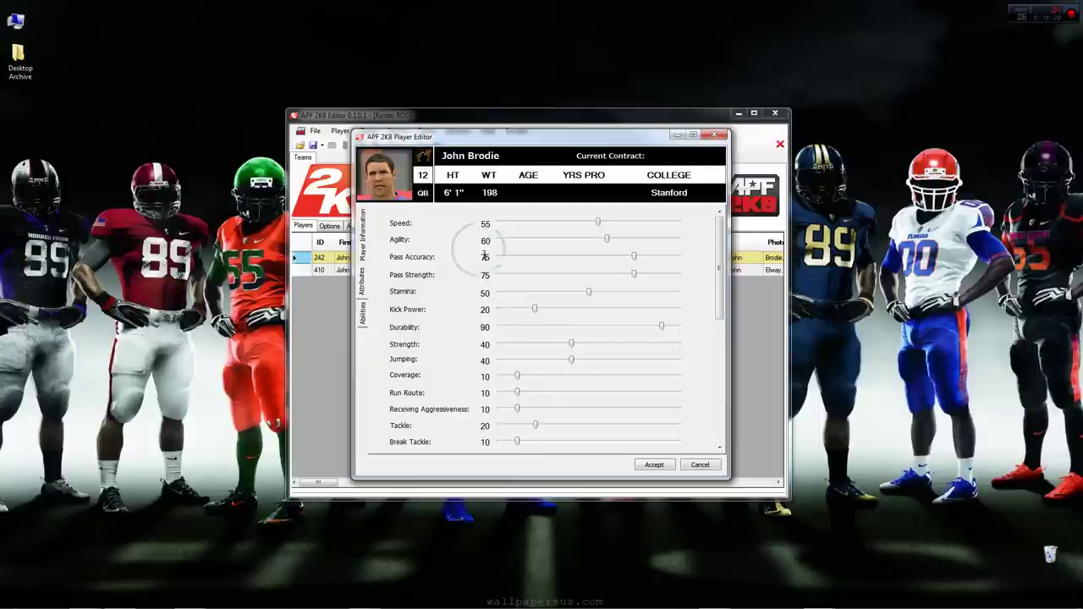
pyautogui.click(490, 291)
pyautogui.press('Tab')
pyautogui.press('Tab')
pyautogui.press('Tab')
pyautogui.press('Tab')
pyautogui.press('Tab')
pyautogui.press('Tab')
pyautogui.press('Tab')
pyautogui.press('Tab')
pyautogui.press('Tab')
pyautogui.press('Tab')
pyautogui.press('Tab')
pyautogui.press('Tab')
pyautogui.press('Tab')
pyautogui.press('Tab')
pyautogui.press('Tab')
pyautogui.press('Tab')
pyautogui.press('Tab')
pyautogui.press('Tab')
pyautogui.press('Tab')
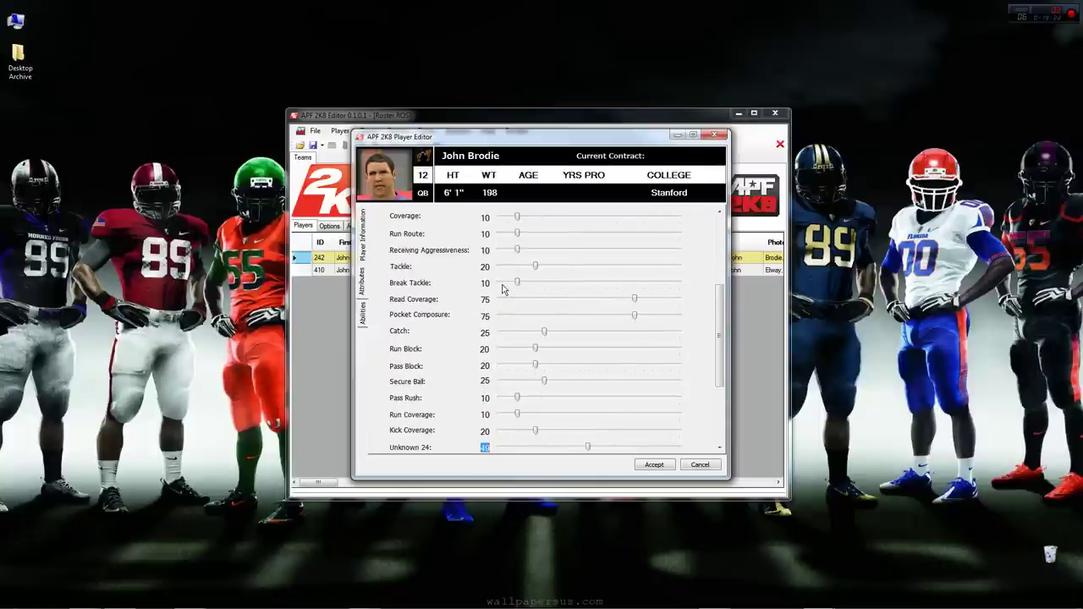
pyautogui.moveTo(719, 337); pyautogui.dragTo(721, 396)
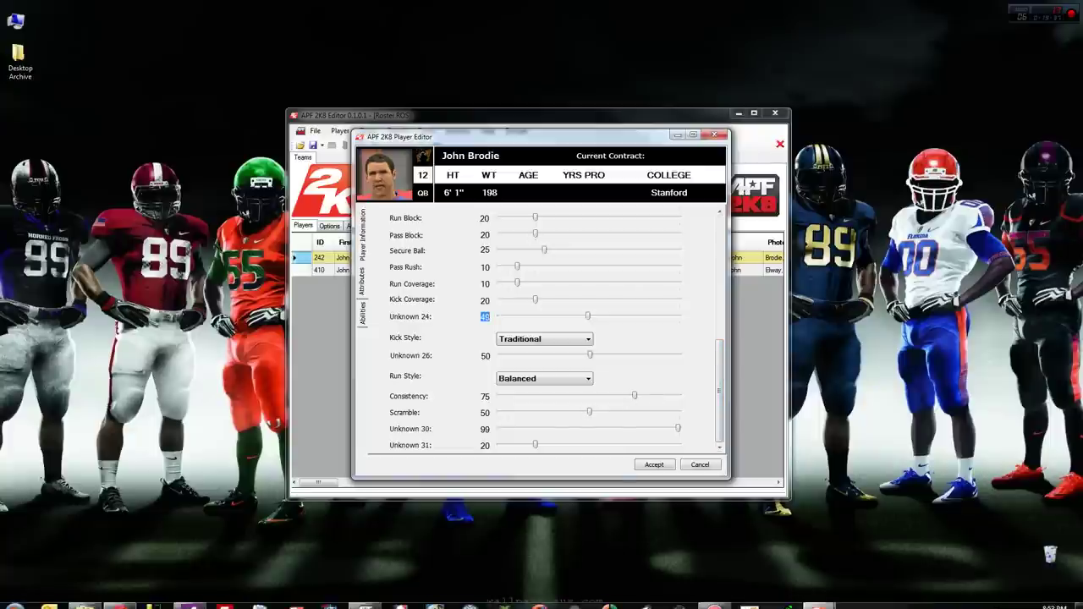
# Switch to APF Editor 1.0, open the attributes of the player with ID 0, and arrange both player editors side by side.
pyautogui.click(365, 600)
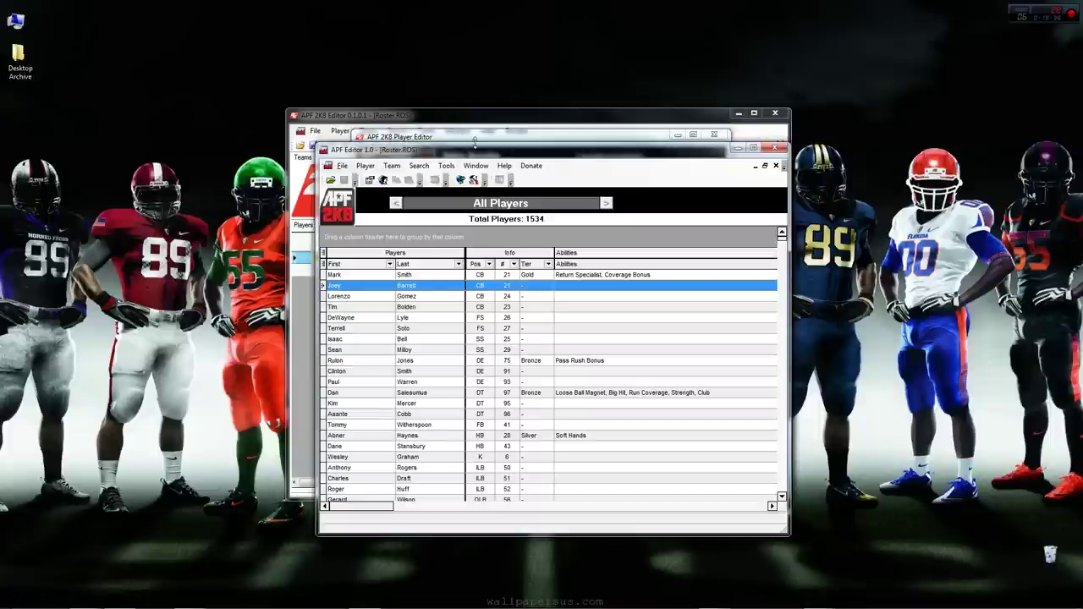
pyautogui.moveTo(460, 147); pyautogui.dragTo(968, 146)
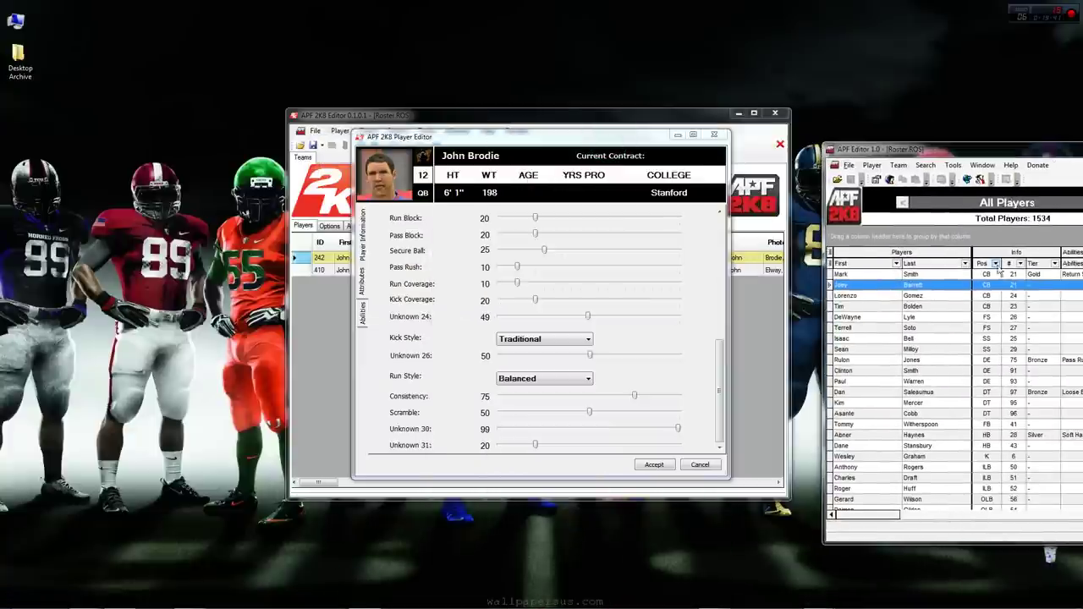
pyautogui.doubleClick(846, 271)
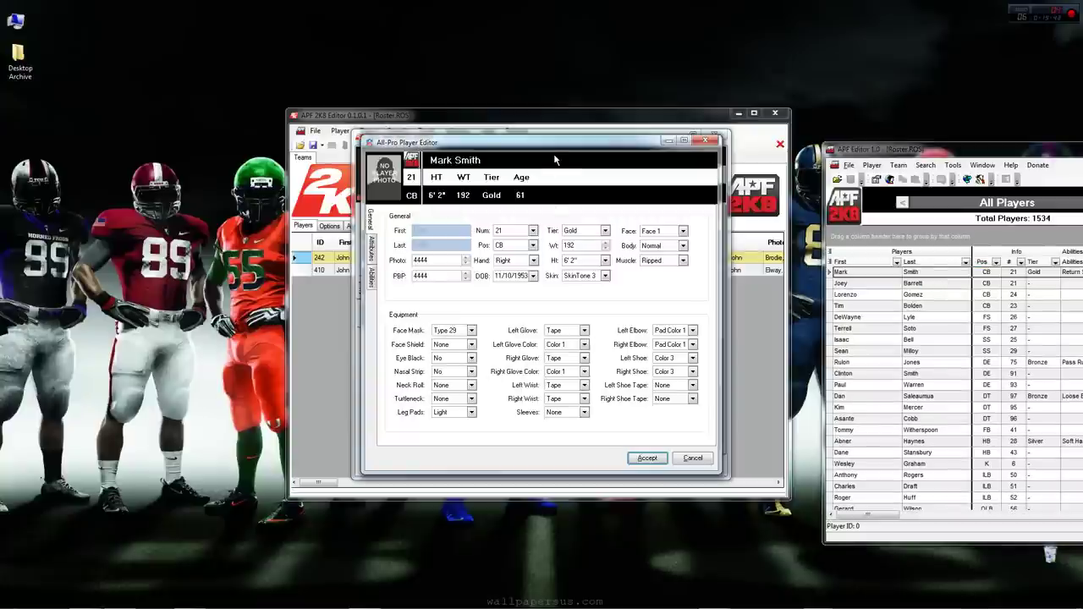
pyautogui.moveTo(553, 145); pyautogui.dragTo(861, 132)
pyautogui.click(779, 221)
pyautogui.moveTo(623, 143); pyautogui.dragTo(488, 159)
pyautogui.moveTo(897, 131); pyautogui.dragTo(791, 157)
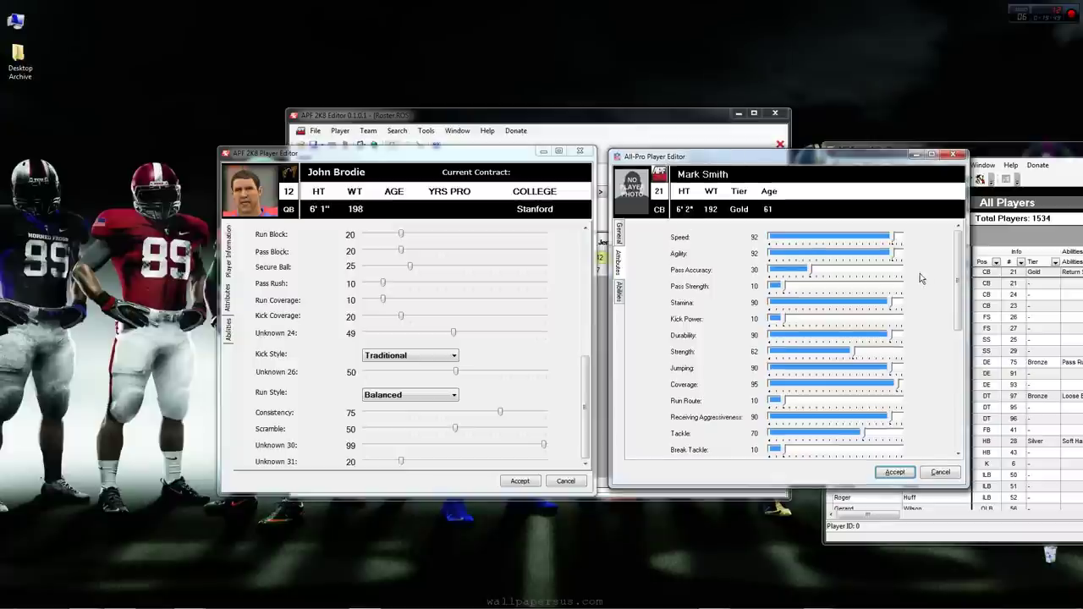
# Compare the Kick Style options with the old editor's Unk25 attribute, keeping Traditional selected.
pyautogui.moveTo(958, 279); pyautogui.dragTo(958, 397)
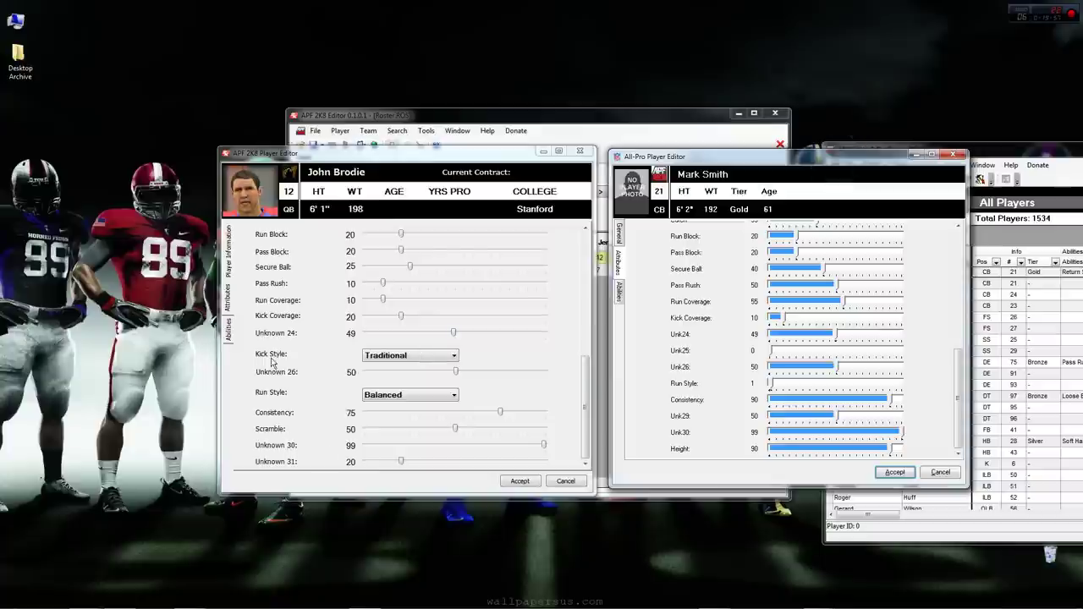
pyautogui.click(410, 356)
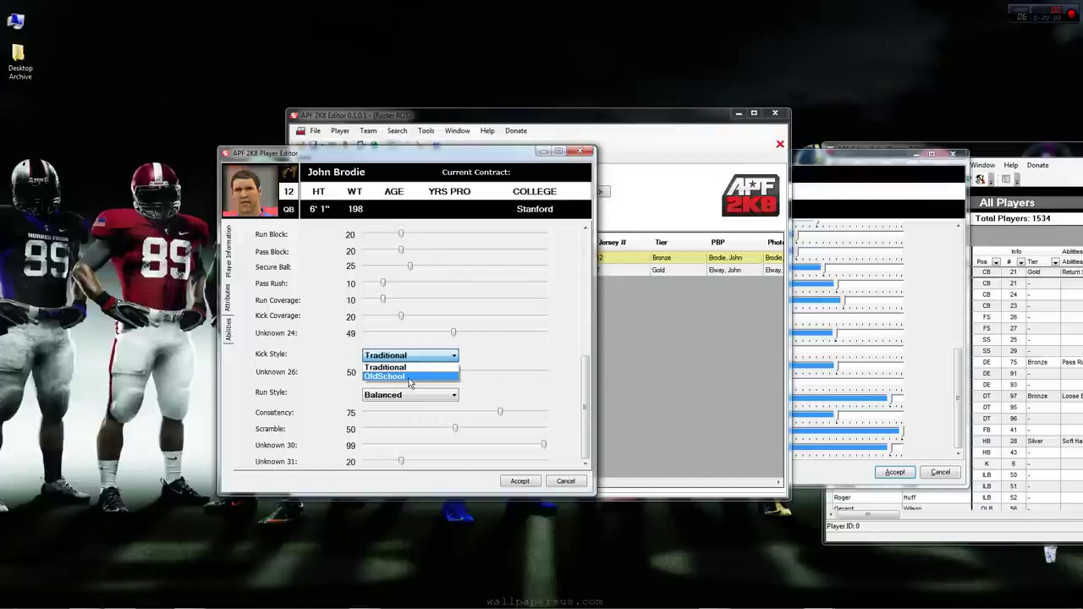
pyautogui.click(399, 367)
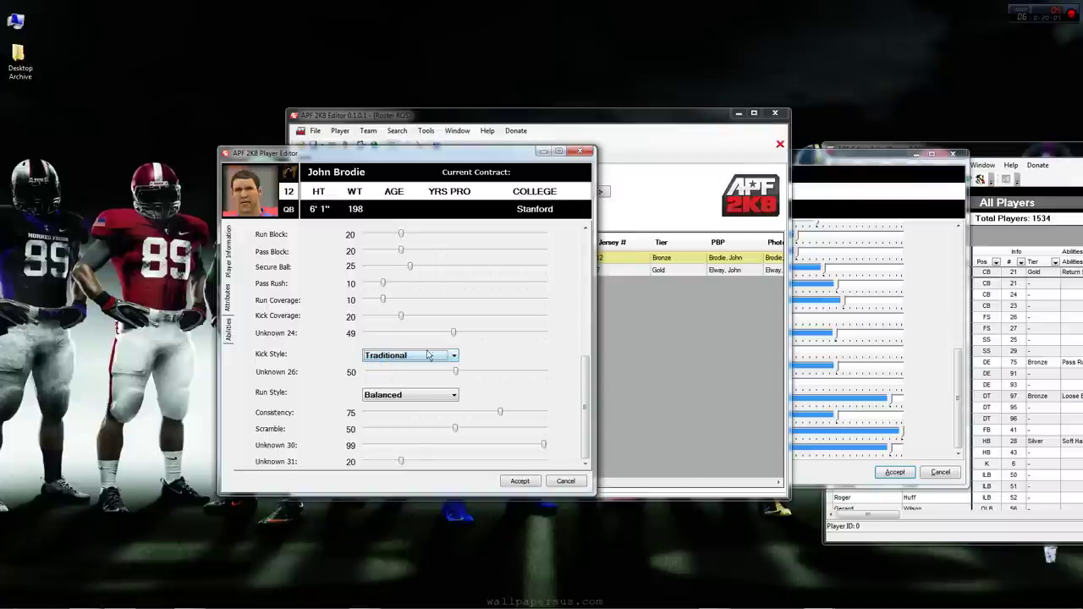
# Compare the old editor's numeric Run Style with the named Run Style options in the new editor.
pyautogui.click(824, 160)
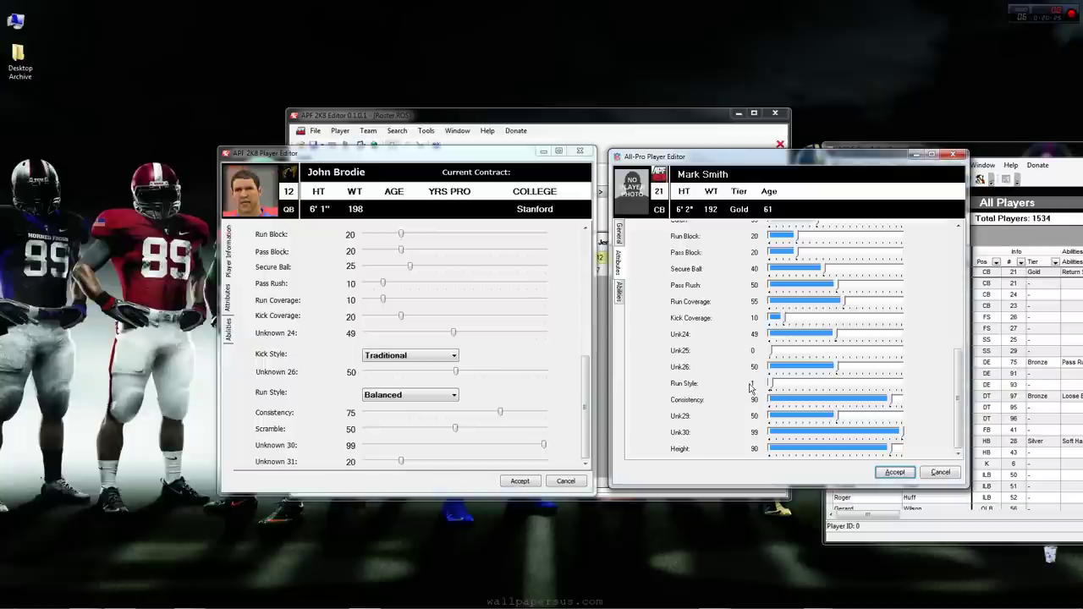
pyautogui.click(448, 397)
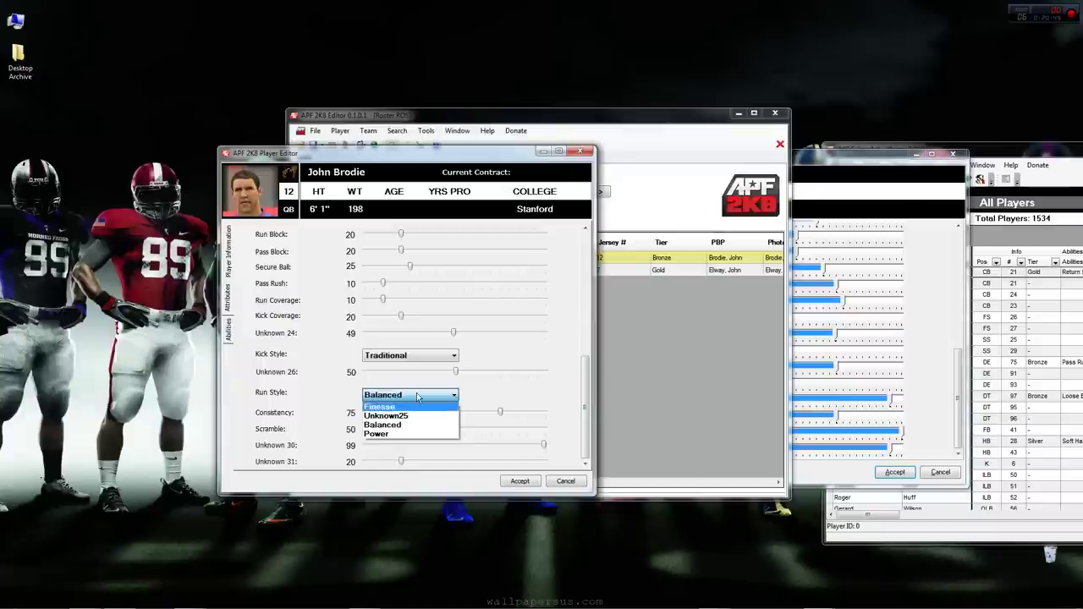
pyautogui.click(417, 395)
pyautogui.click(417, 396)
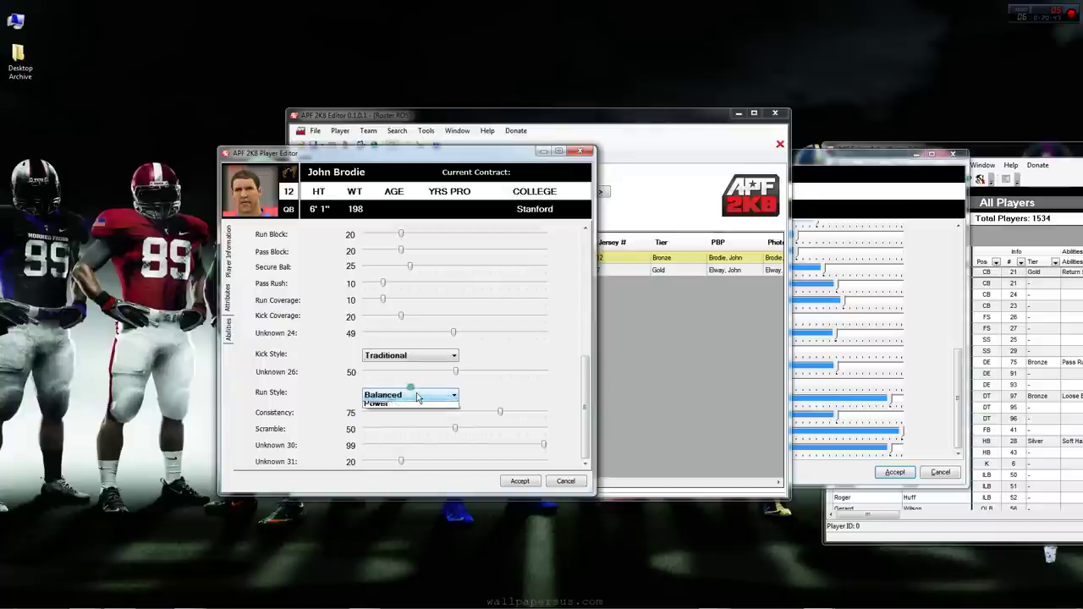
pyautogui.click(347, 413)
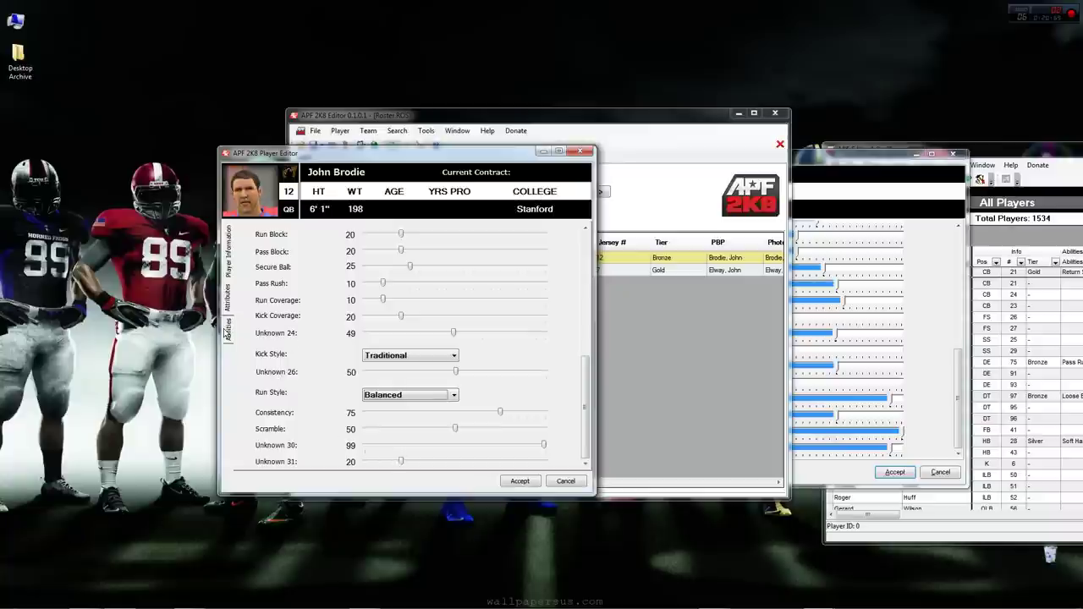
# Compare John Brodie's abilities with the old editor's ability checklist, toggling High Helmet Tackles on and off.
pyautogui.click(228, 338)
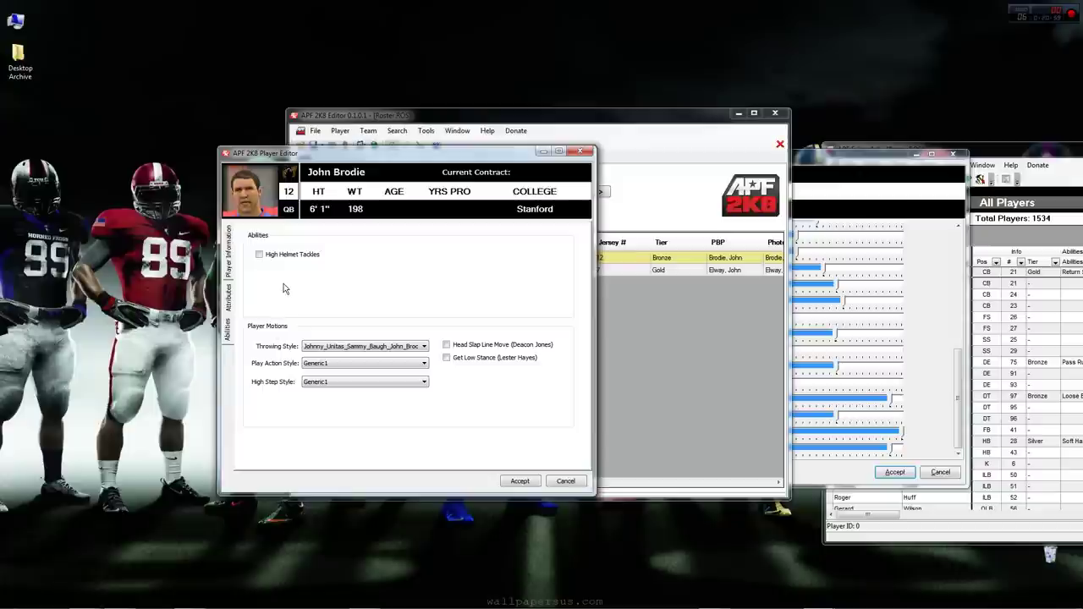
pyautogui.click(258, 255)
pyautogui.click(259, 255)
pyautogui.click(709, 313)
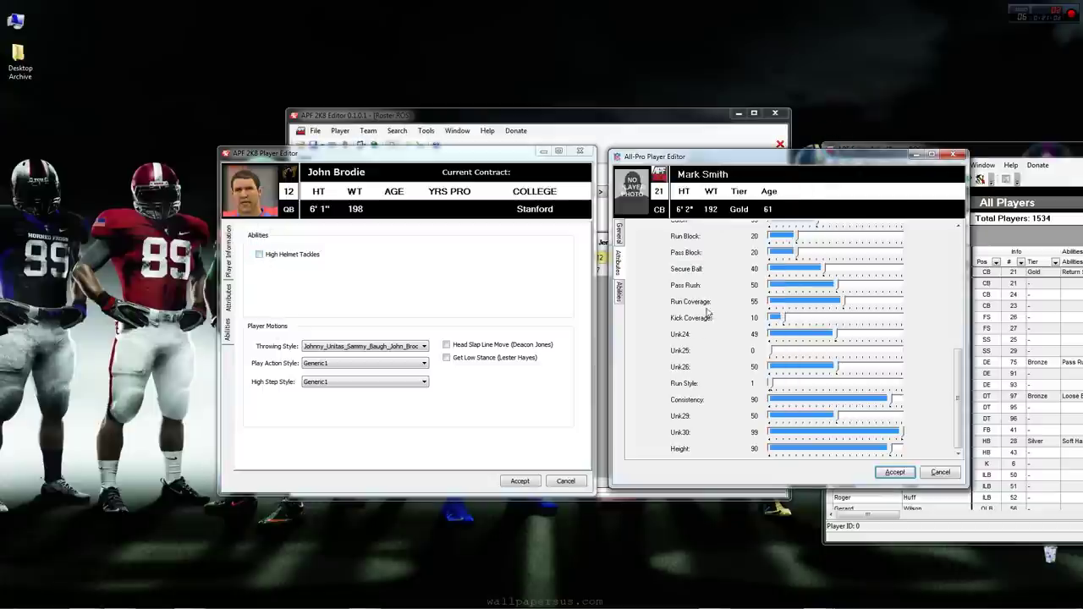
pyautogui.click(618, 291)
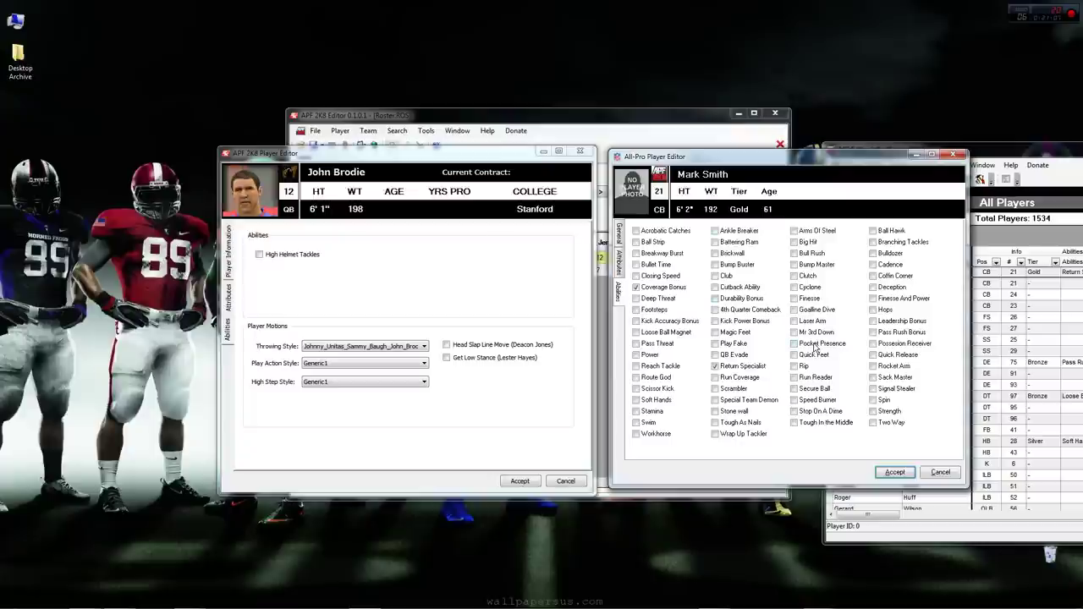
pyautogui.click(366, 297)
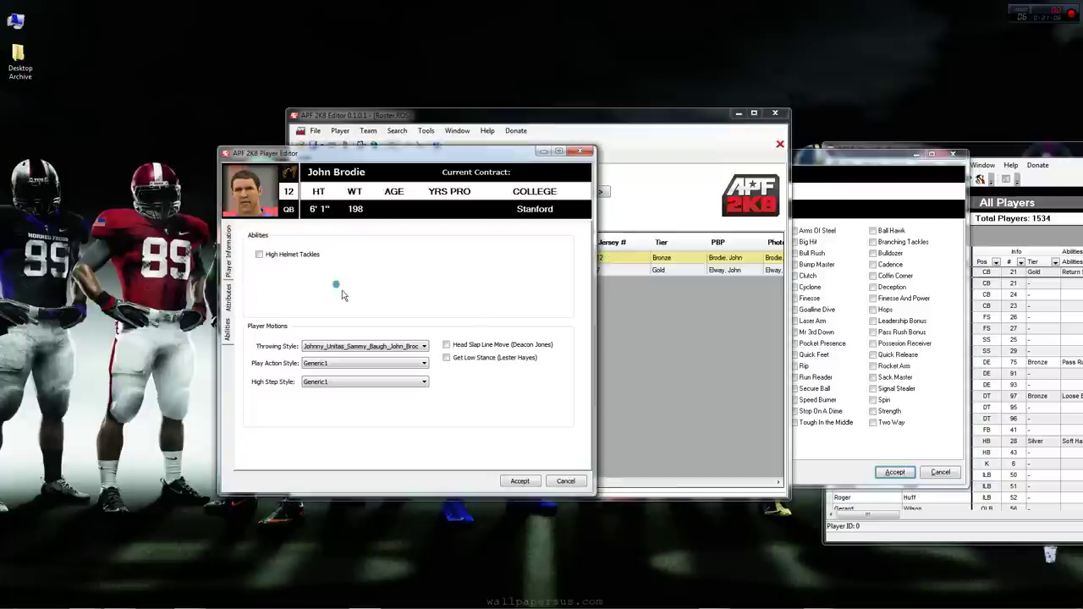
pyautogui.click(259, 254)
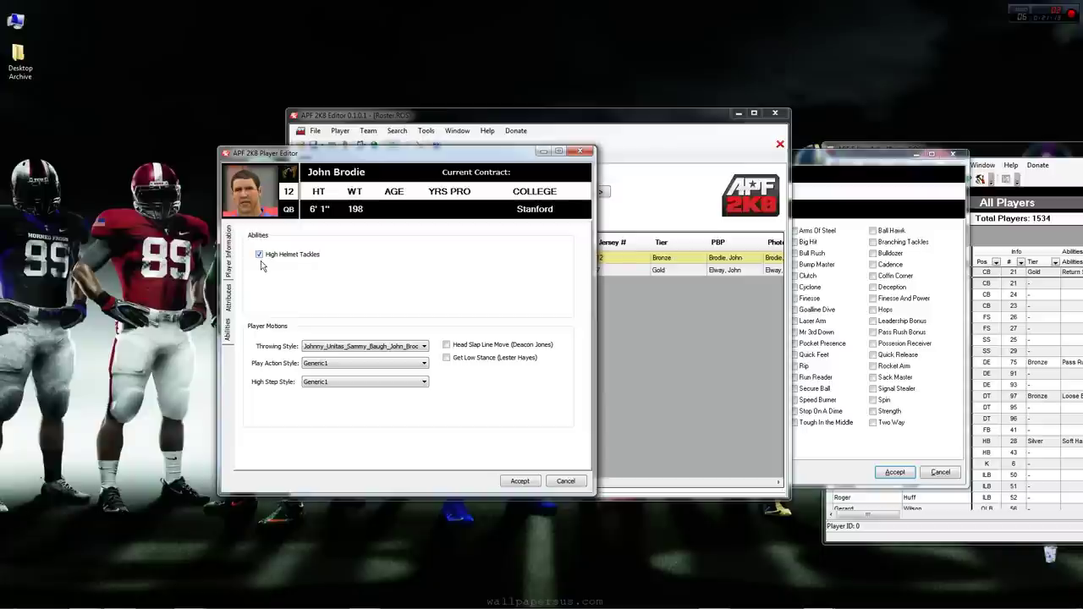
pyautogui.click(259, 254)
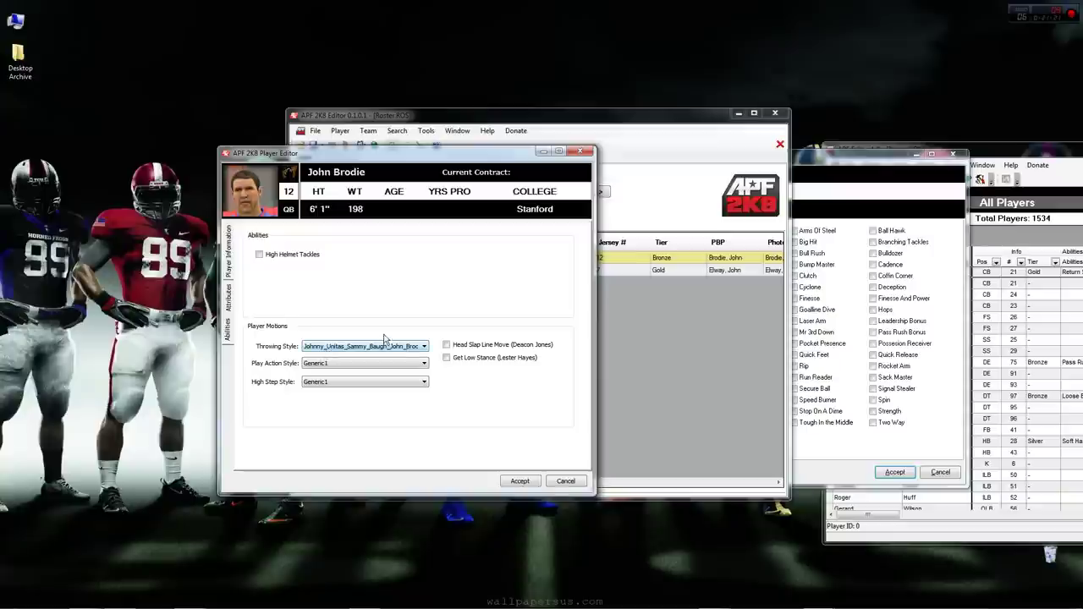
# Go through the Throwing Style options under Player Motions, keeping the Johnny Unitas, Sammy Baugh and John Brodie style.
pyautogui.click(423, 347)
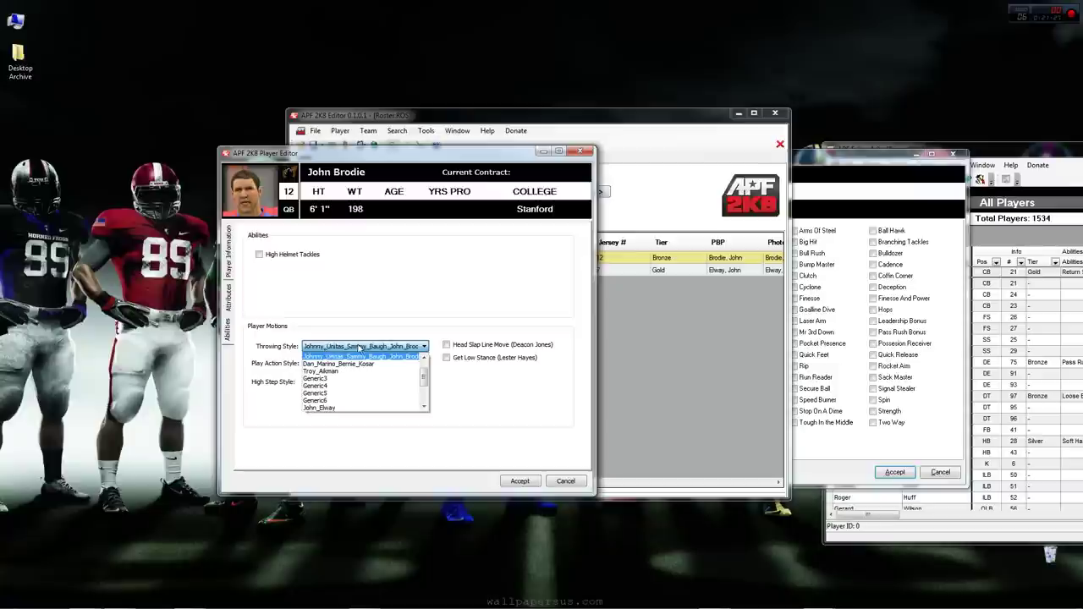
pyautogui.click(415, 346)
pyautogui.click(422, 345)
pyautogui.click(422, 353)
pyautogui.click(415, 346)
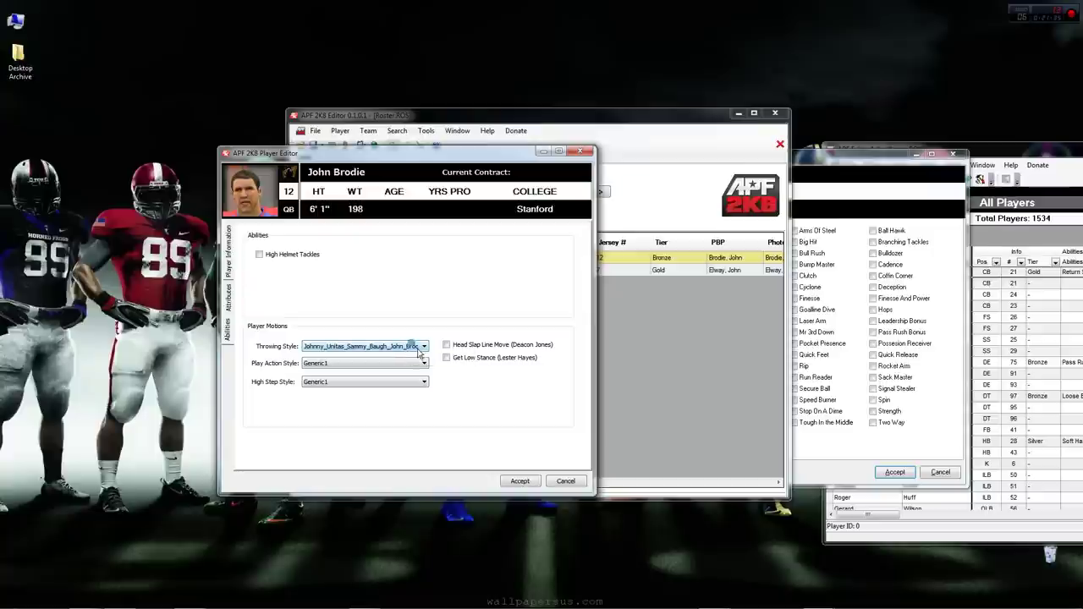
pyautogui.scroll(-3, 378, 384)
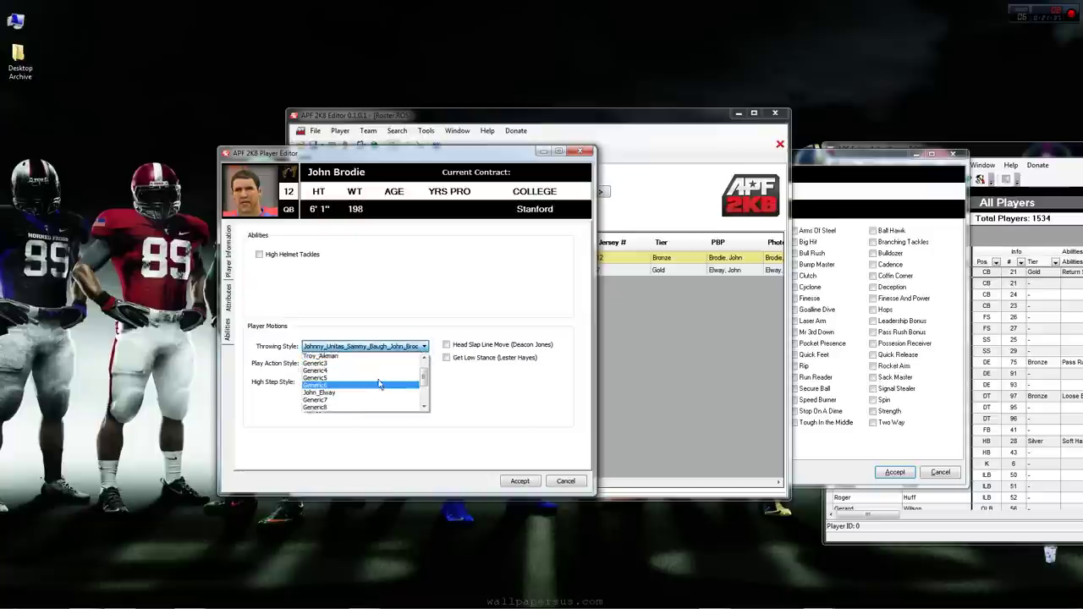
pyautogui.scroll(-4, 378, 385)
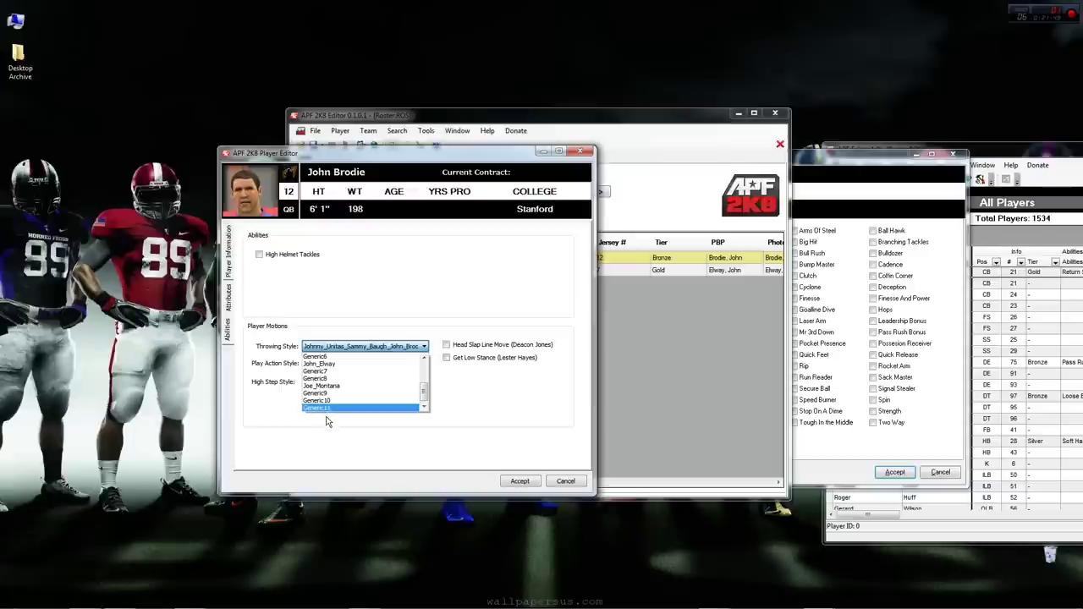
pyautogui.click(319, 412)
# Review the Play Action Style and High Step Style options, keeping Generic1 for both.
pyautogui.click(367, 365)
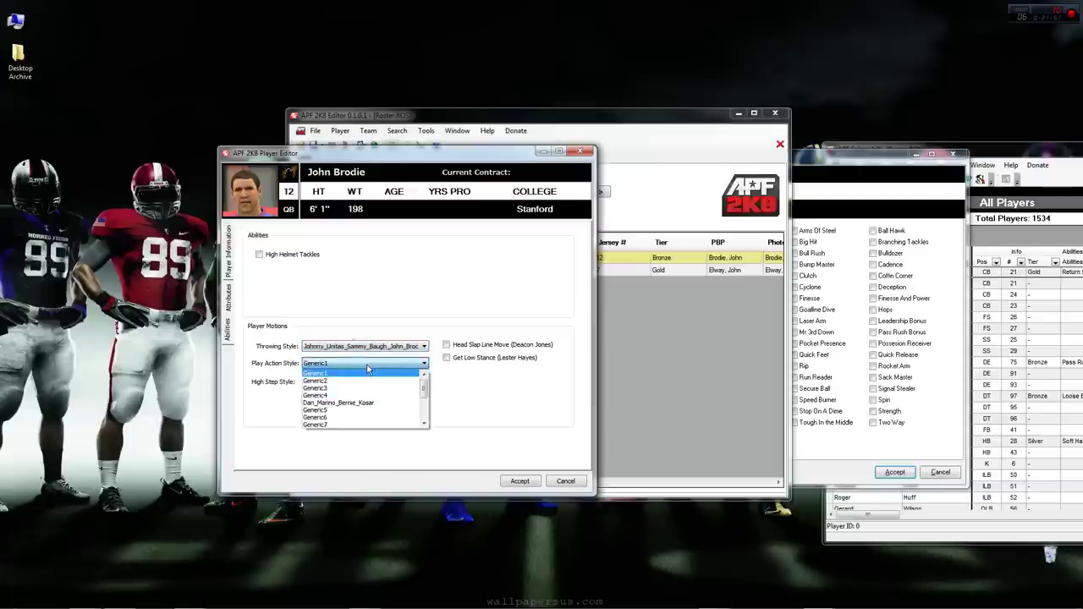
pyautogui.scroll(-2, 360, 389)
pyautogui.scroll(-2, 357, 397)
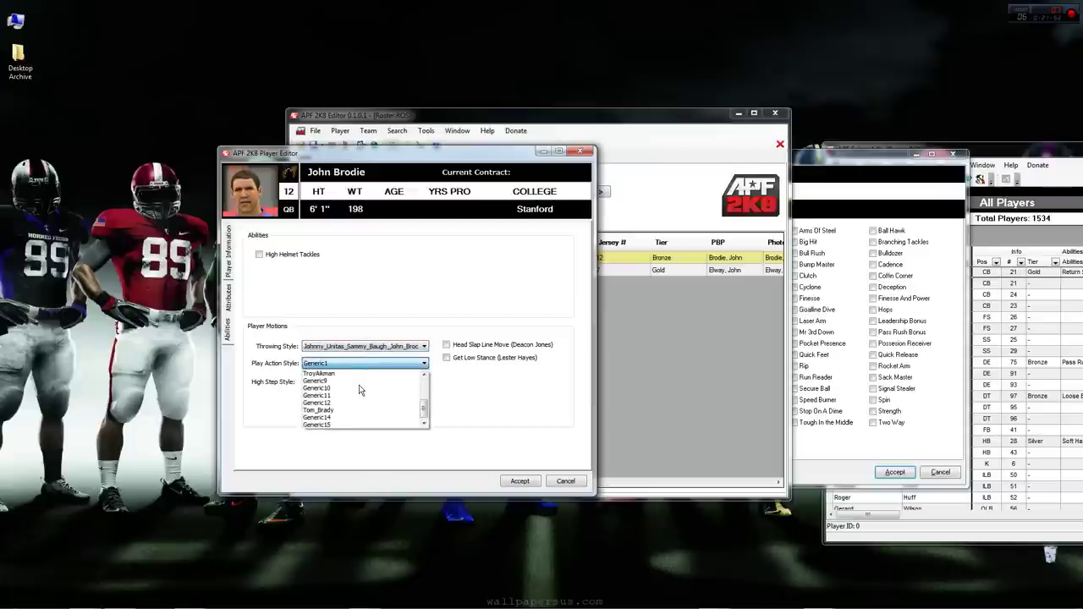
pyautogui.scroll(-2, 351, 417)
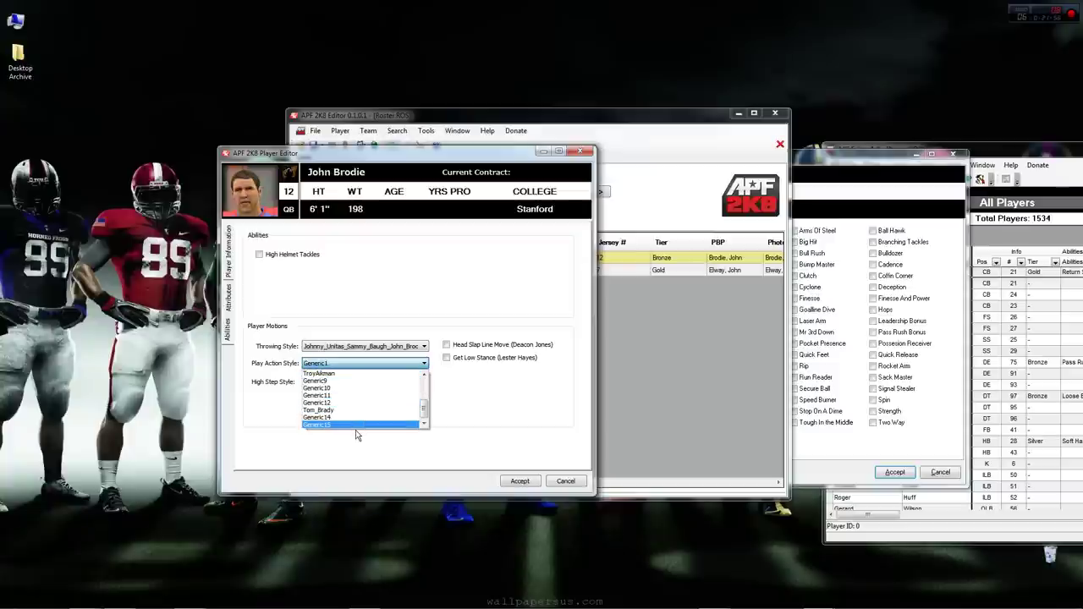
pyautogui.click(338, 447)
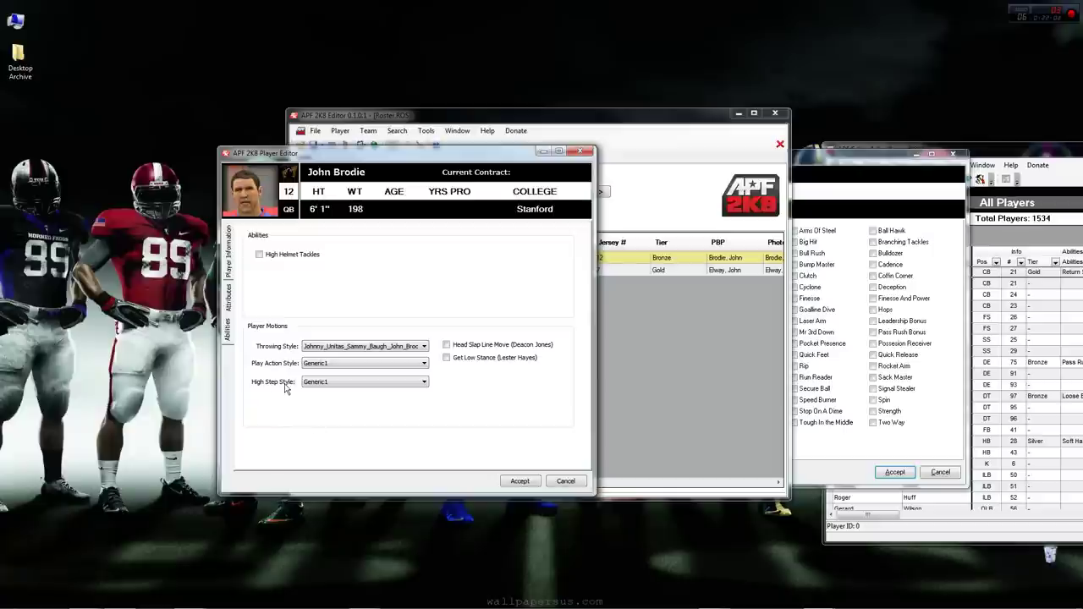
pyautogui.click(323, 382)
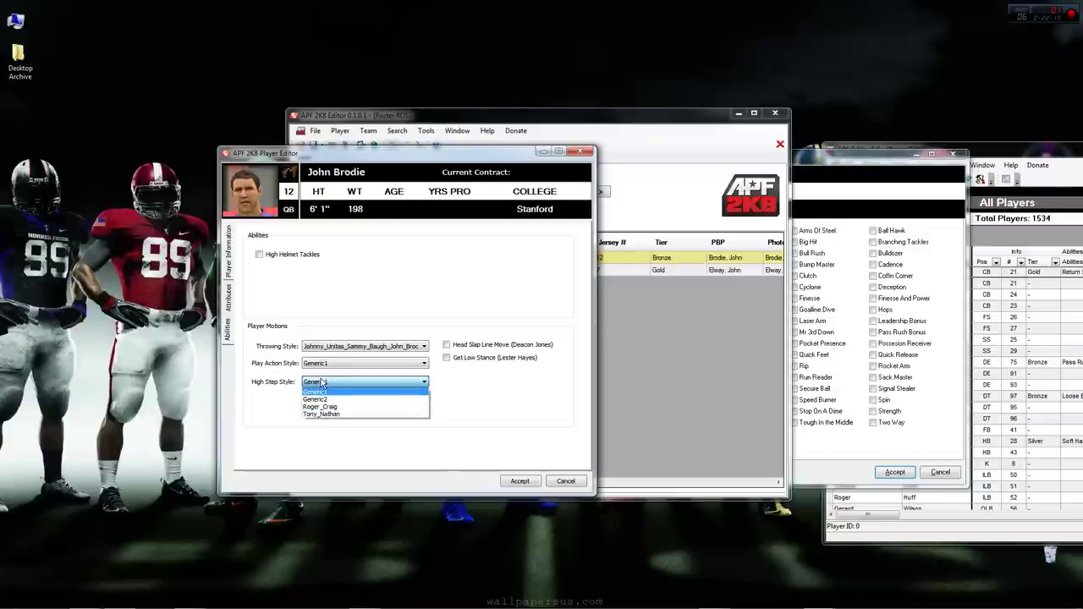
pyautogui.click(320, 391)
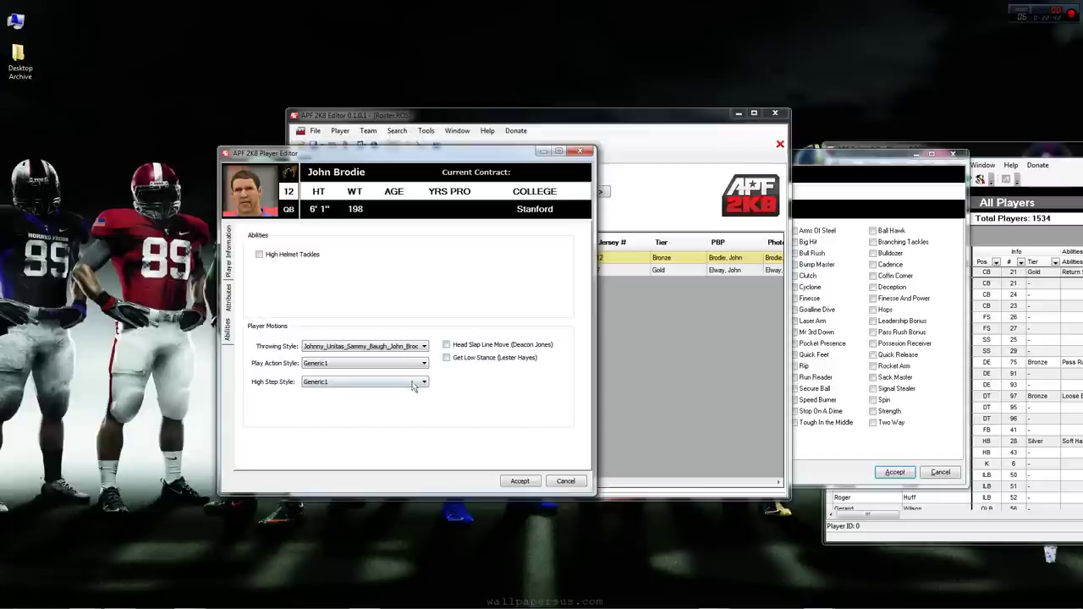
# Revisit John Brodie's player information, abilities and attributes, and close the player editor without accepting changes.
pyautogui.click(227, 266)
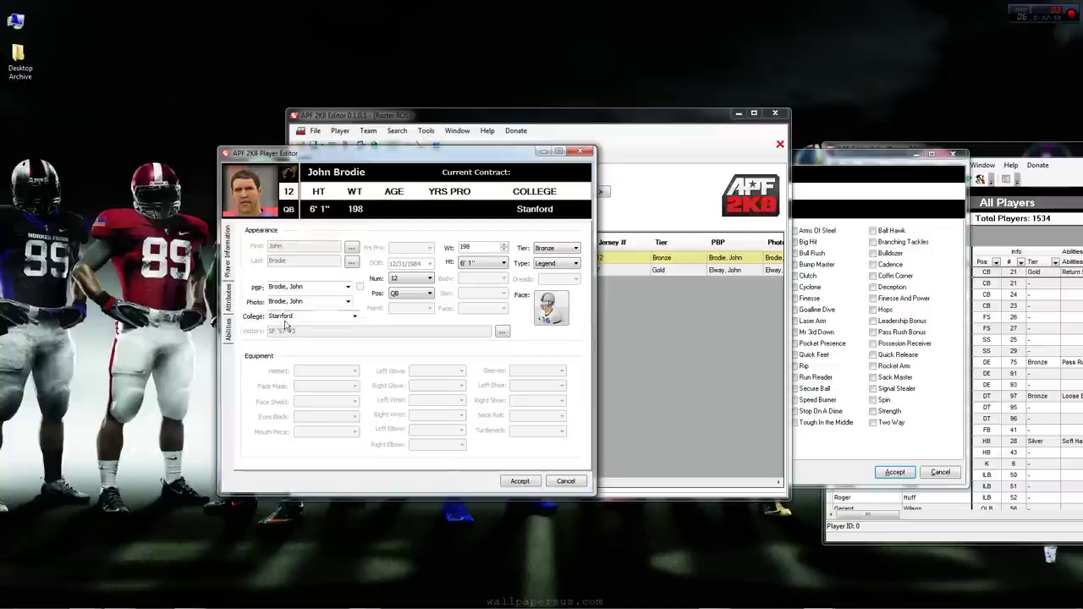
pyautogui.click(229, 329)
pyautogui.click(228, 297)
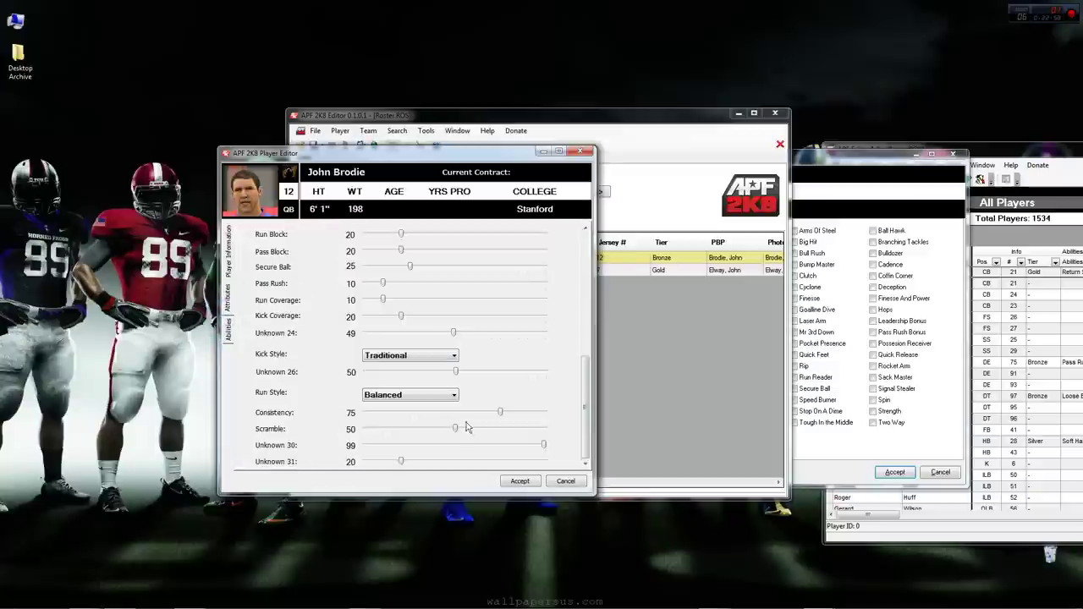
pyautogui.click(564, 481)
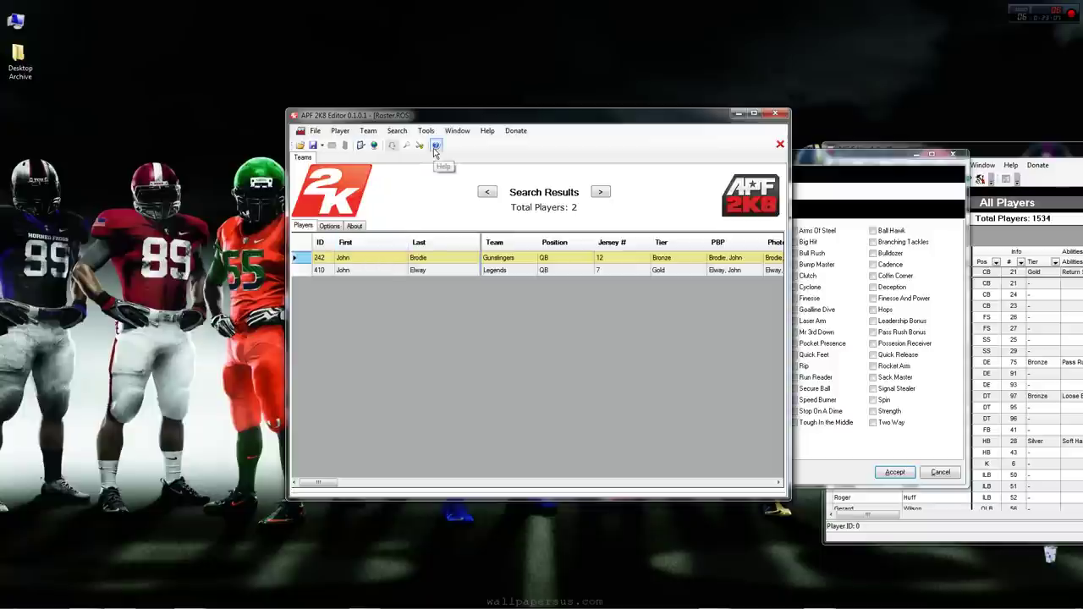
# View the team options and the About artwork, returning to the player list of the search results.
pyautogui.click(332, 227)
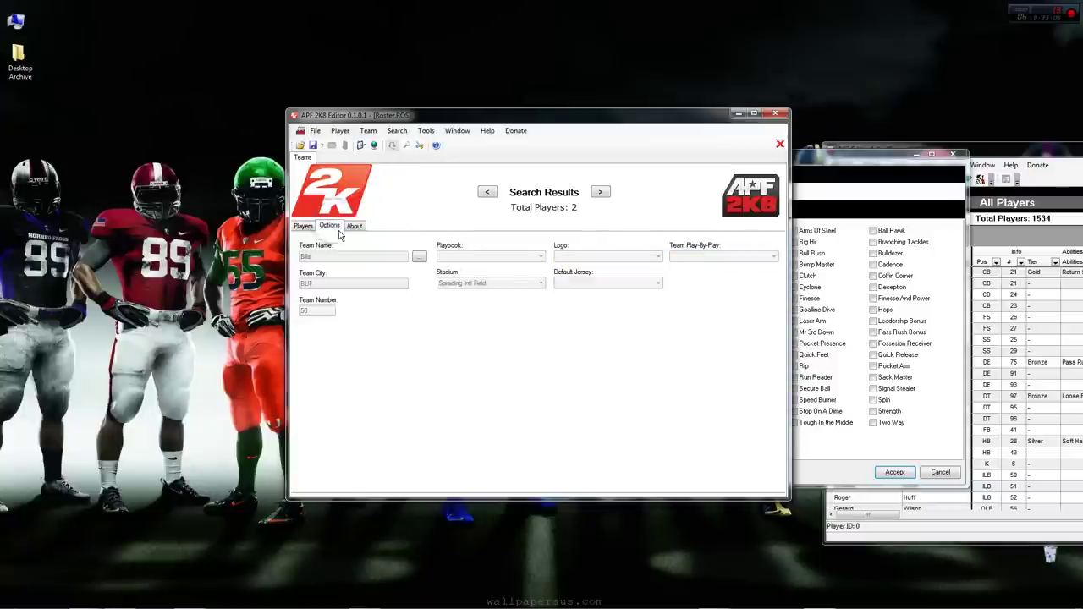
pyautogui.click(352, 228)
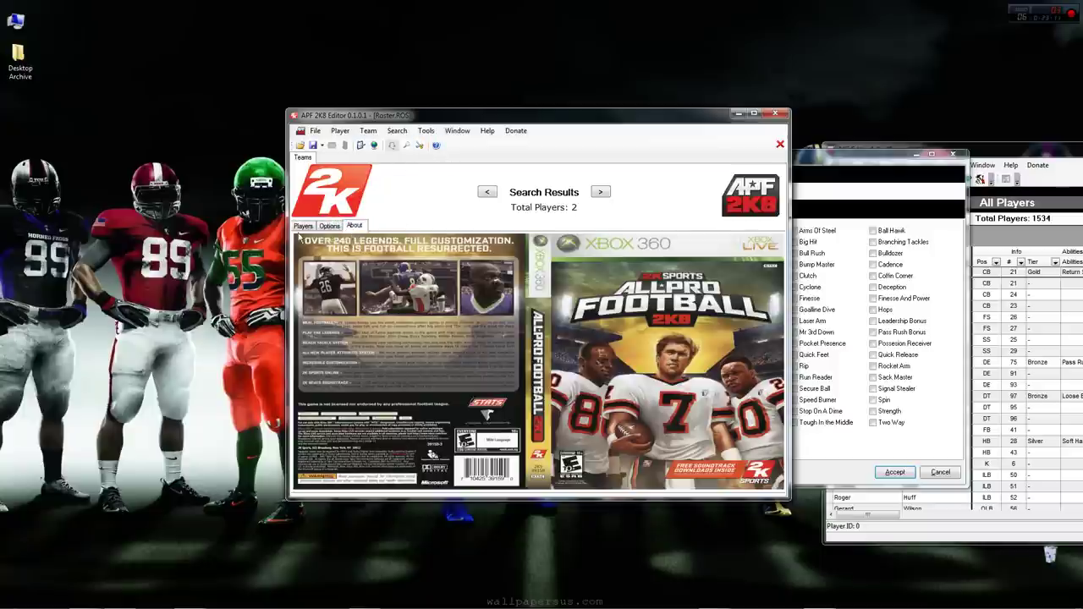
pyautogui.click(303, 227)
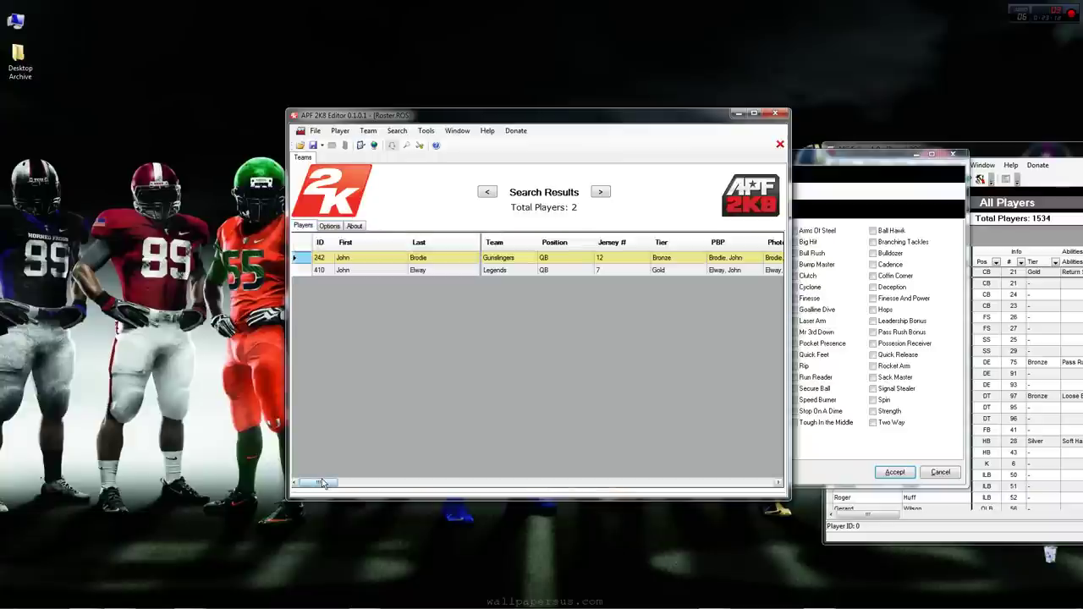
pyautogui.moveTo(318, 482)
pyautogui.mouseDown()
pyautogui.moveTo(507, 461)
pyautogui.moveTo(639, 463)
pyautogui.moveTo(525, 483)
pyautogui.moveTo(319, 482)
pyautogui.mouseUp()
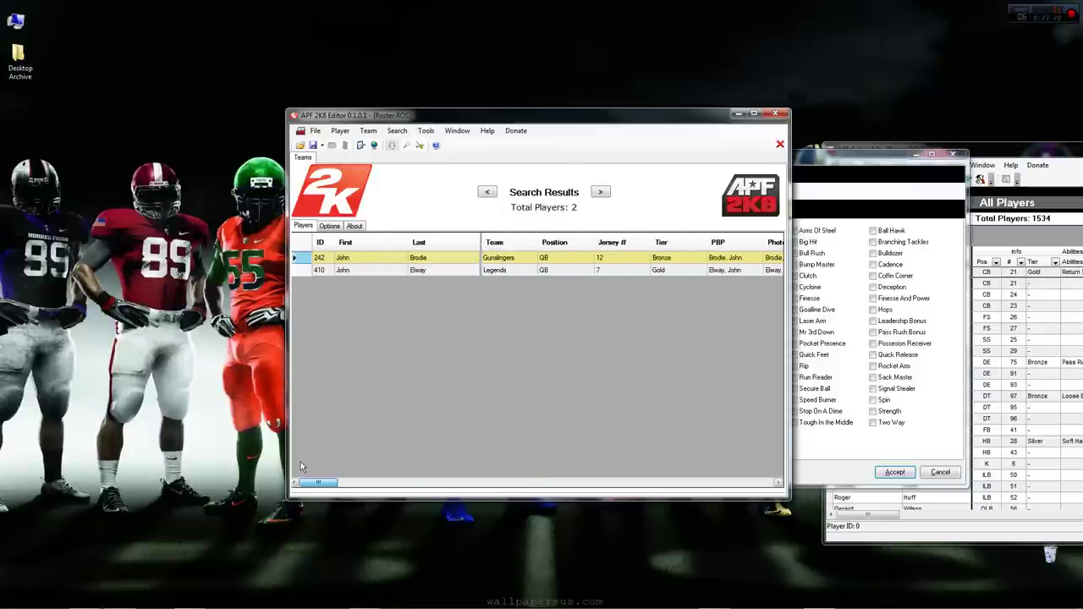
pyautogui.click(329, 228)
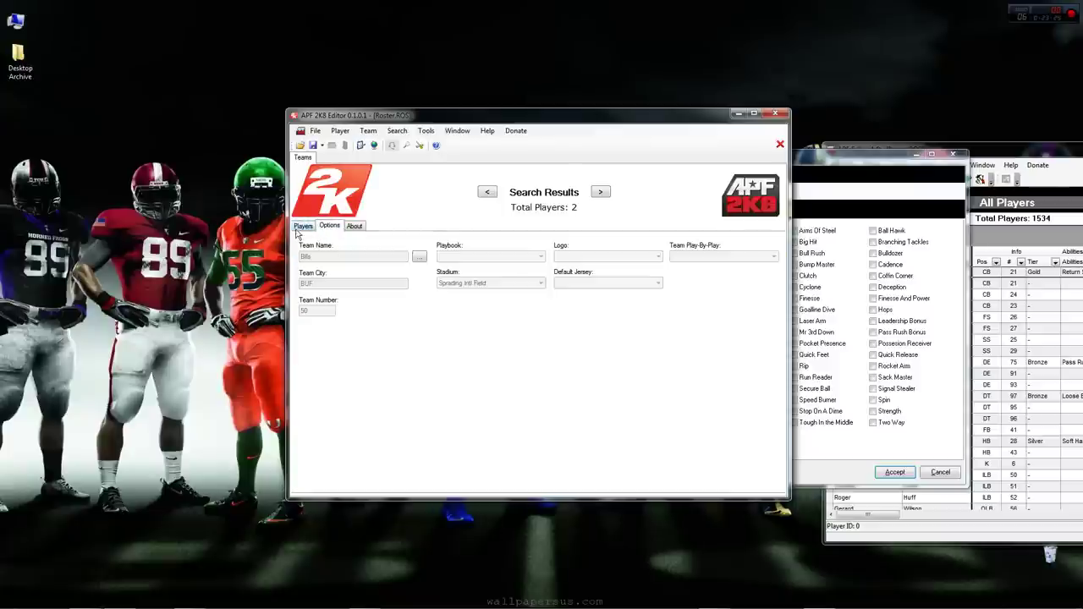
pyautogui.click(302, 227)
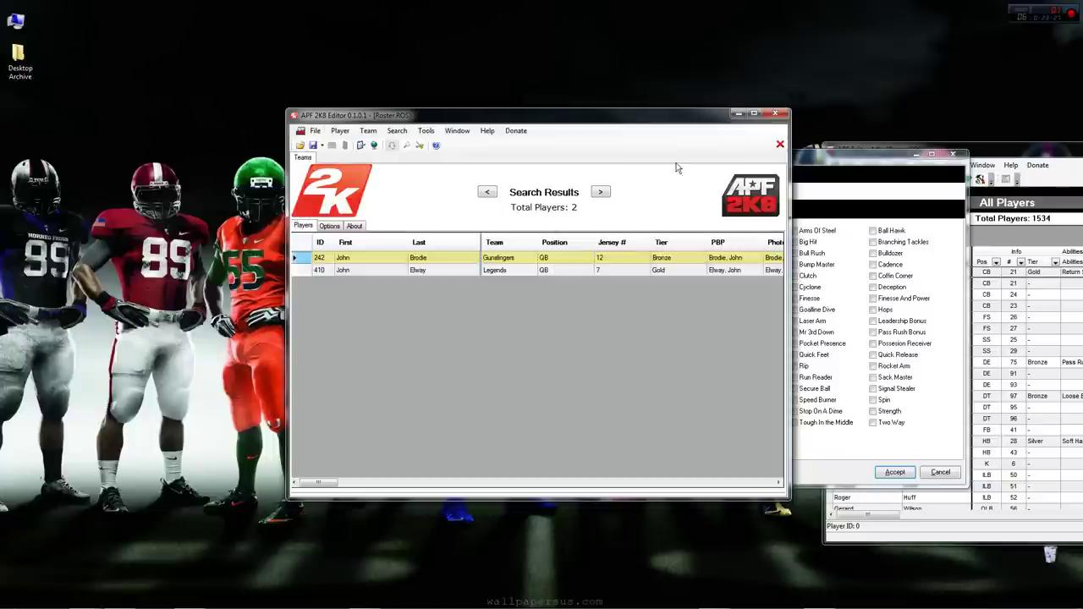
# Move from the search results to the Americans team to view its players and logo.
pyautogui.click(601, 192)
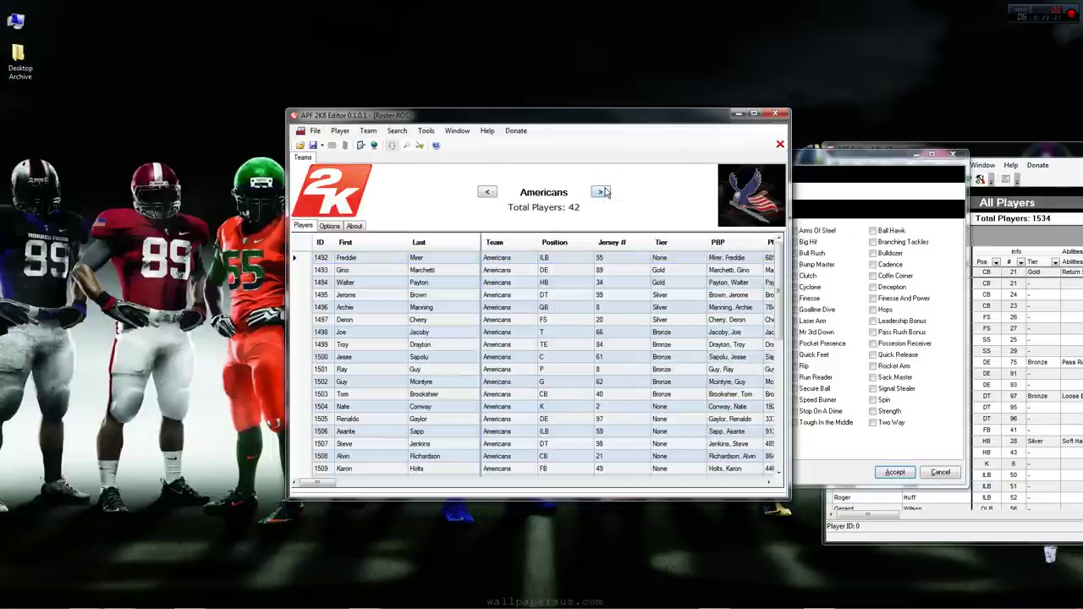
pyautogui.click(736, 183)
pyautogui.click(647, 205)
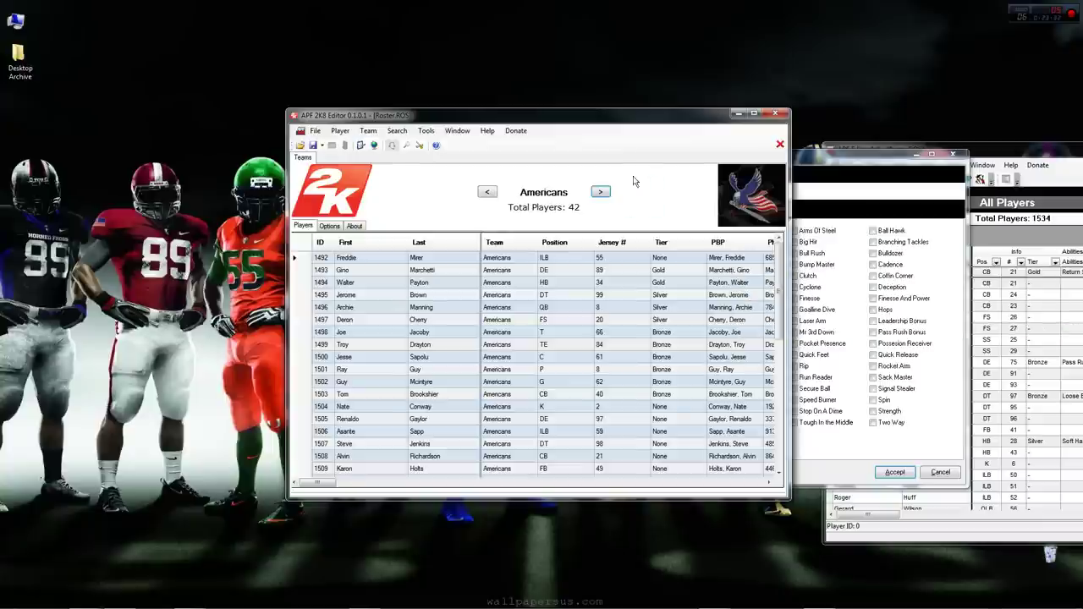
# Close and relaunch APF 2K8 Editor, and reopen the most recent Roster.ROS in online mode.
pyautogui.click(780, 145)
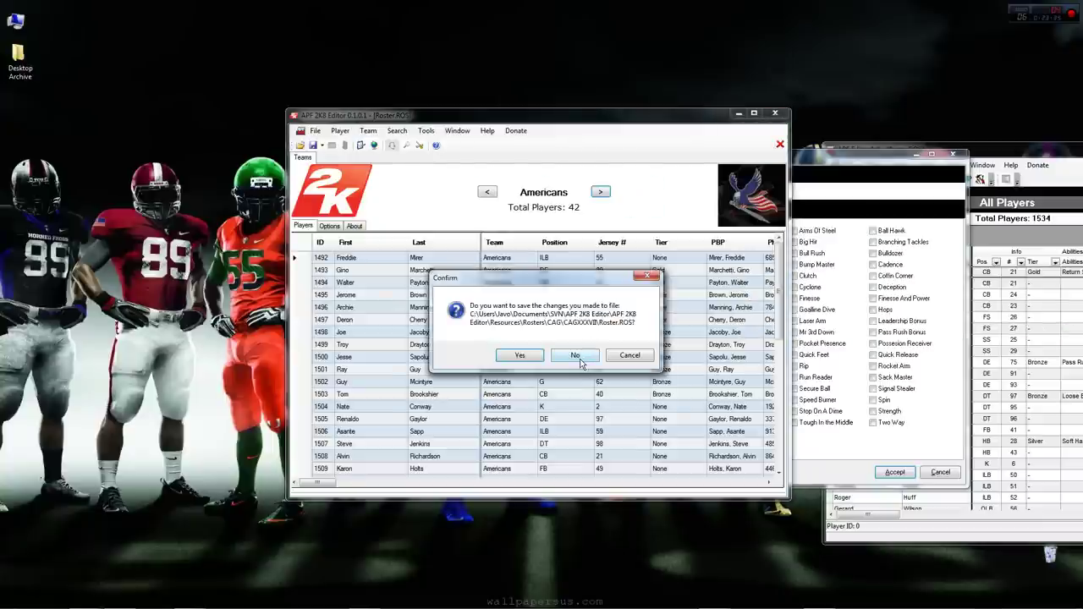
pyautogui.click(626, 355)
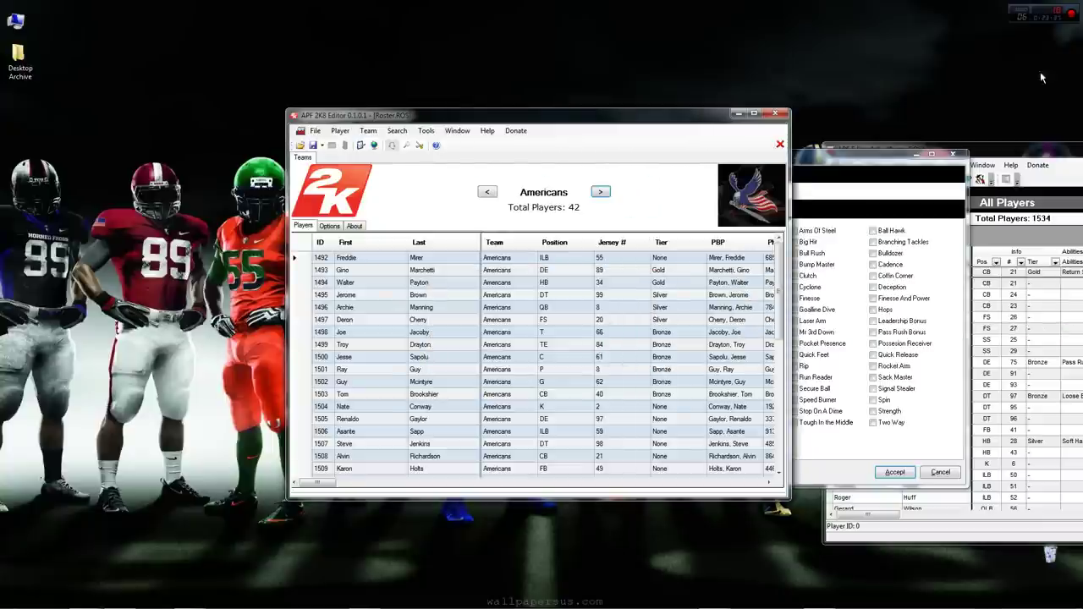
pyautogui.hotkey('alt', 'F4')
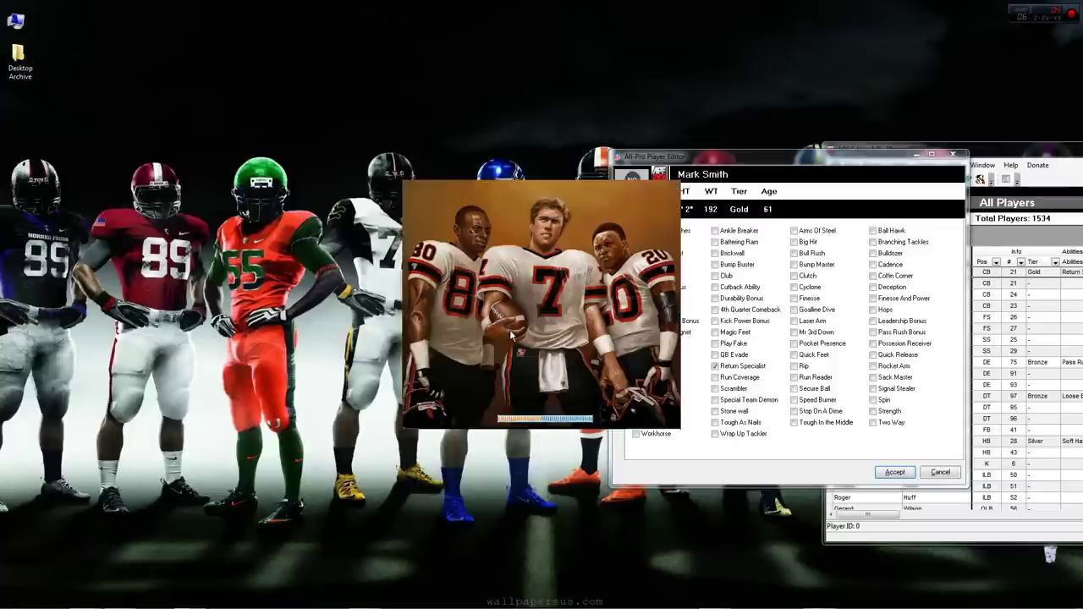
pyautogui.click(318, 130)
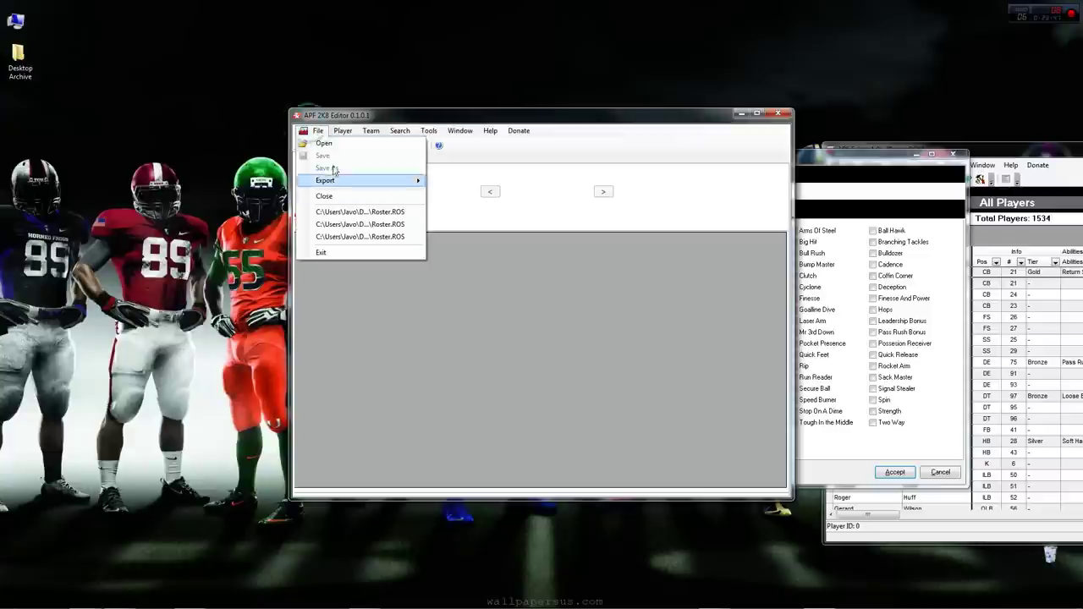
pyautogui.click(359, 212)
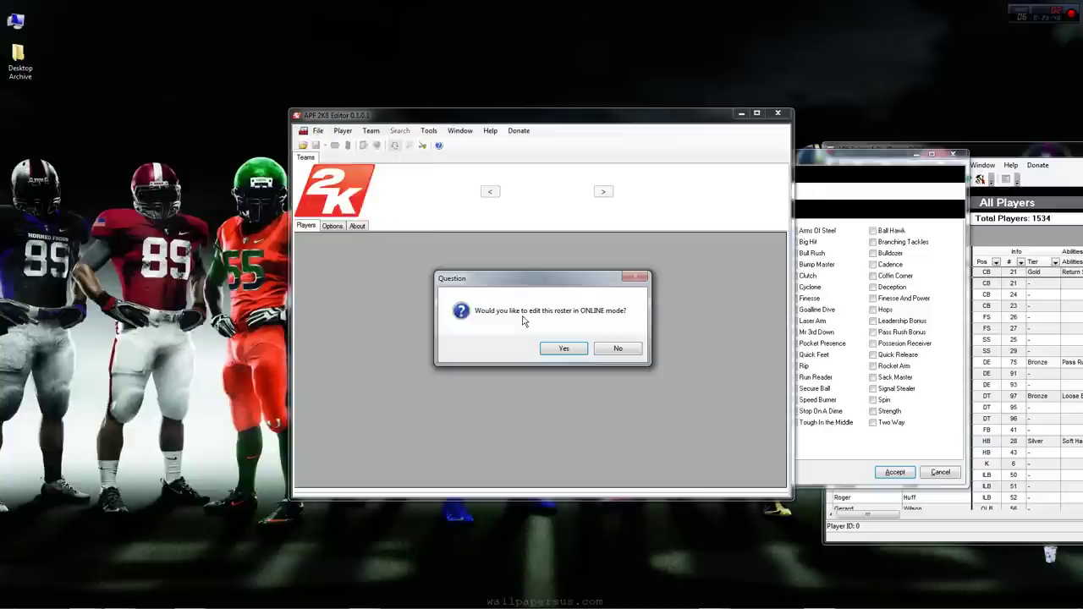
pyautogui.click(559, 348)
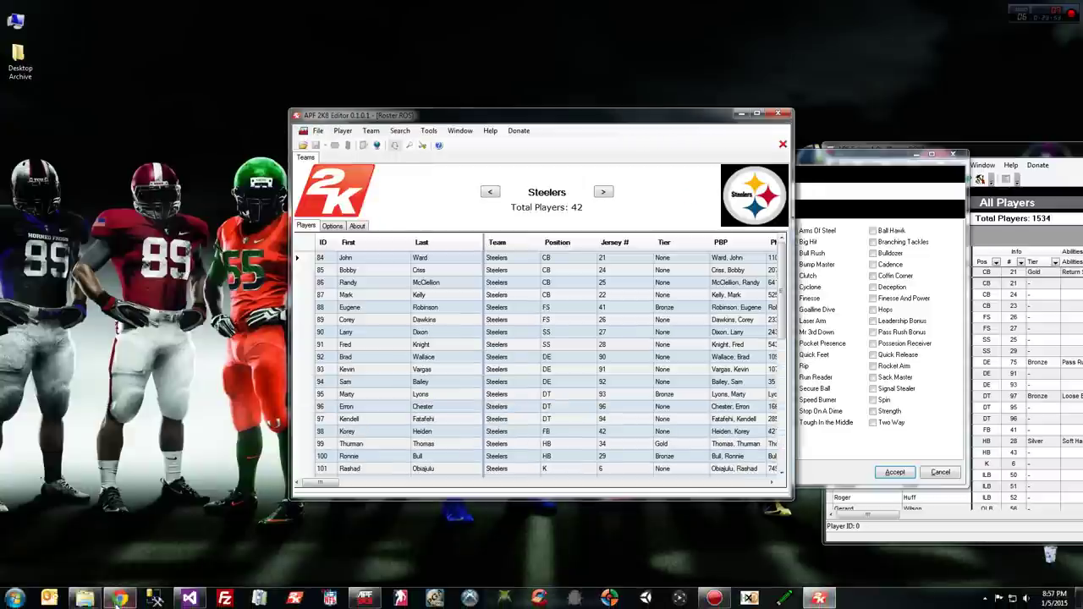
# Switch to File Explorer's CAGXXXVII roster folder, move its window beside the editor, and return to the editor.
pyautogui.click(85, 599)
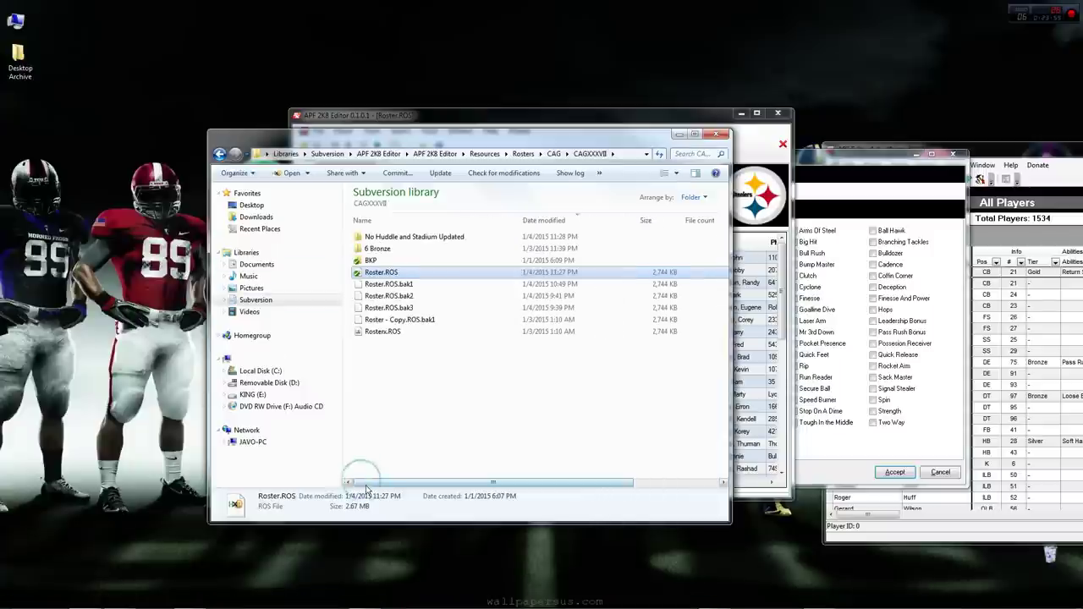
pyautogui.moveTo(498, 135); pyautogui.dragTo(227, 233)
pyautogui.click(779, 149)
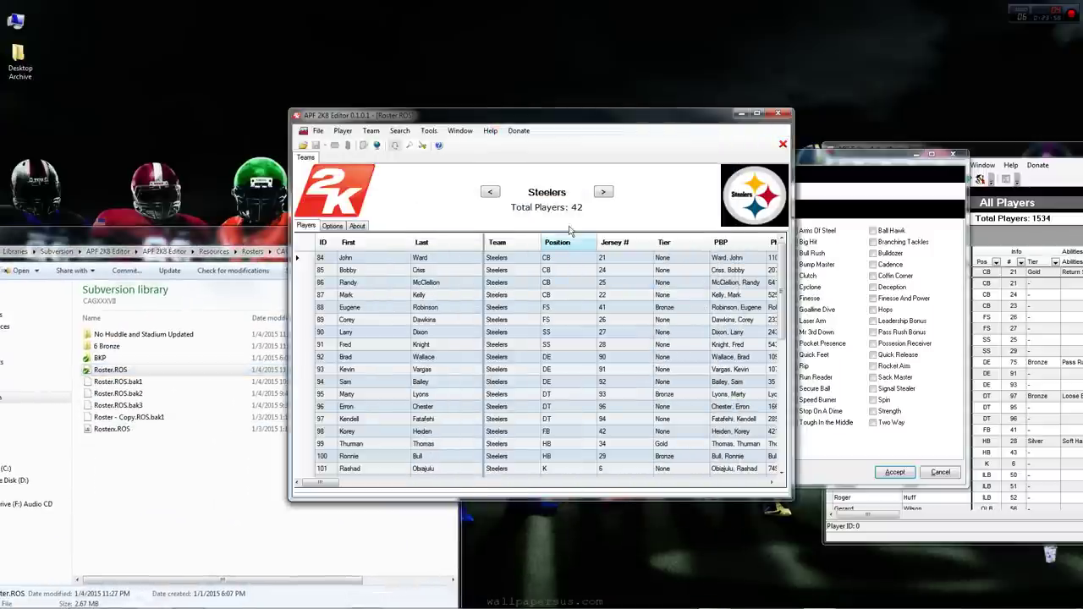
# Close the open roster and try to load Roster.ROS.bak1 from the CAGXXXVII folder into APF 2K8 Editor.
pyautogui.click(781, 147)
pyautogui.moveTo(138, 380); pyautogui.dragTo(551, 313)
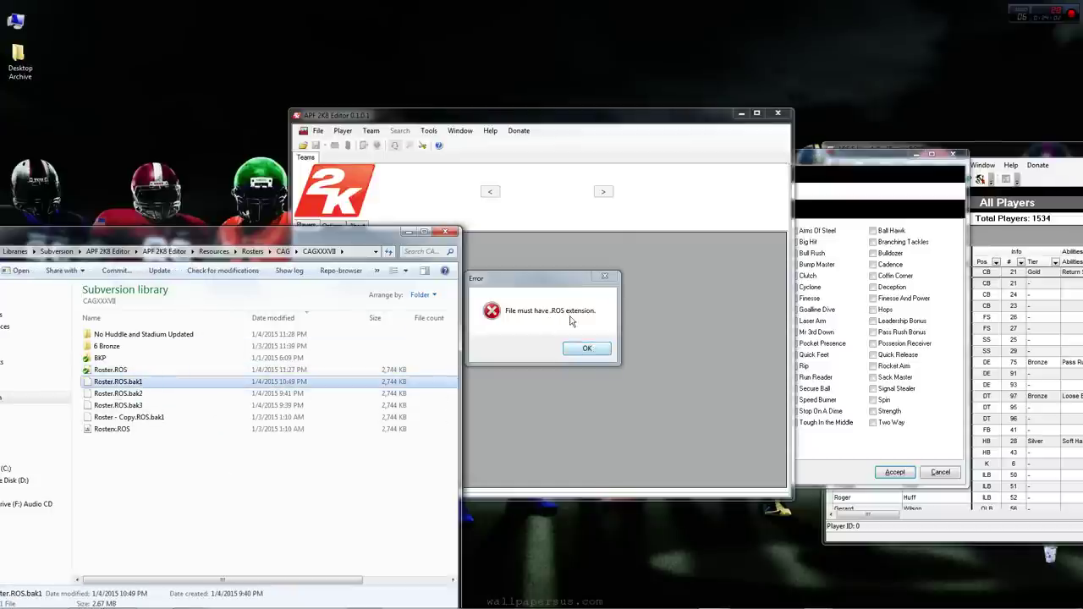
pyautogui.click(587, 349)
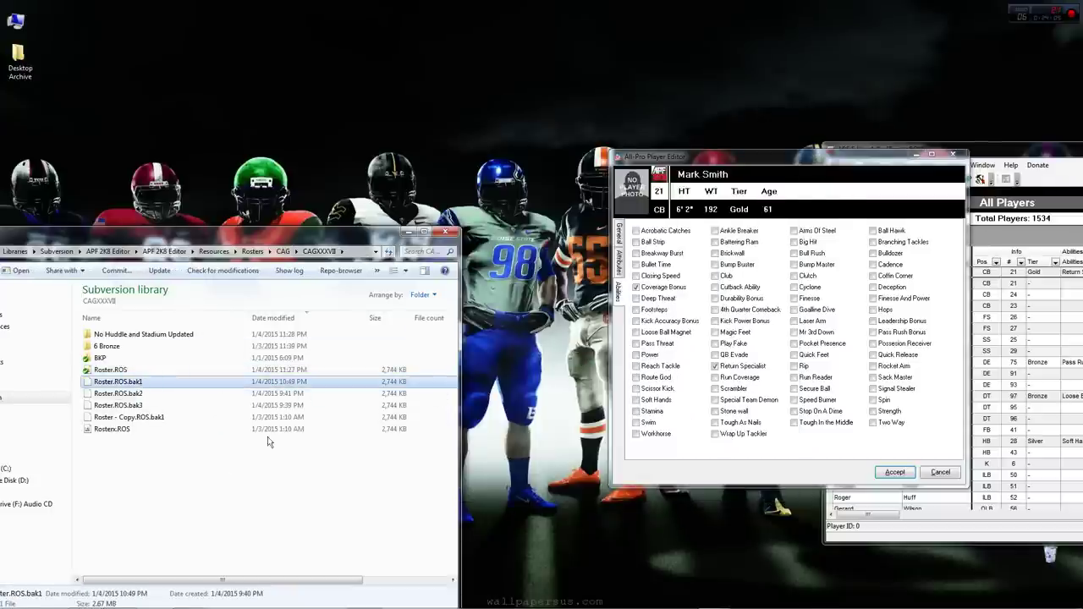
# Duplicate Rosterx.ROS in the CAGXXXVII folder and open Rosterx - Copy.ROS in APF 2K8 Editor, declining online mode.
pyautogui.click(114, 433)
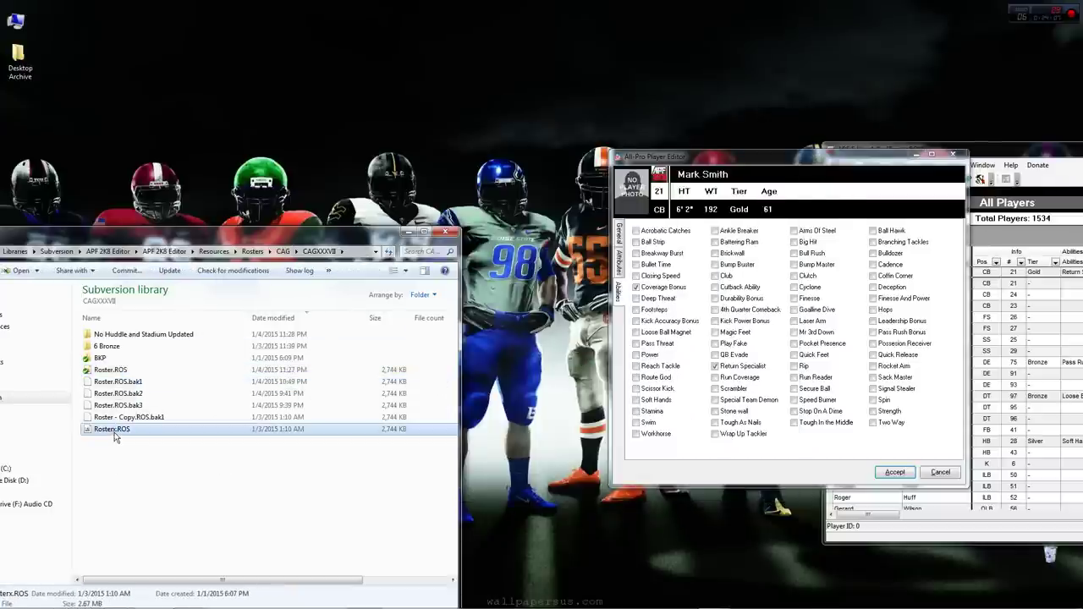
pyautogui.hotkey('ctrl', 'v')
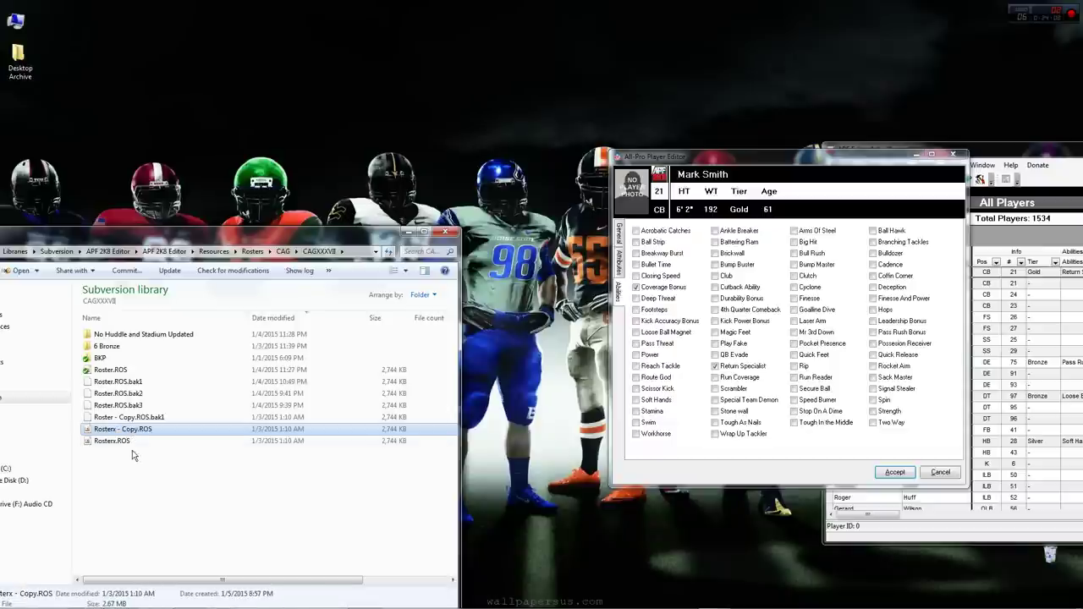
pyautogui.moveTo(717, 603)
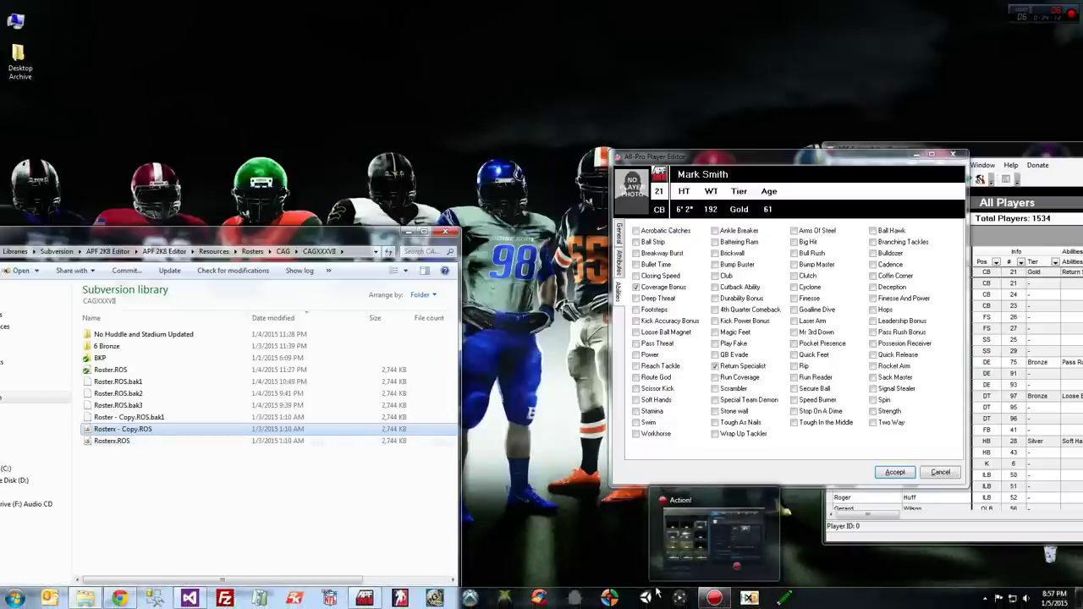
pyautogui.click(1050, 554)
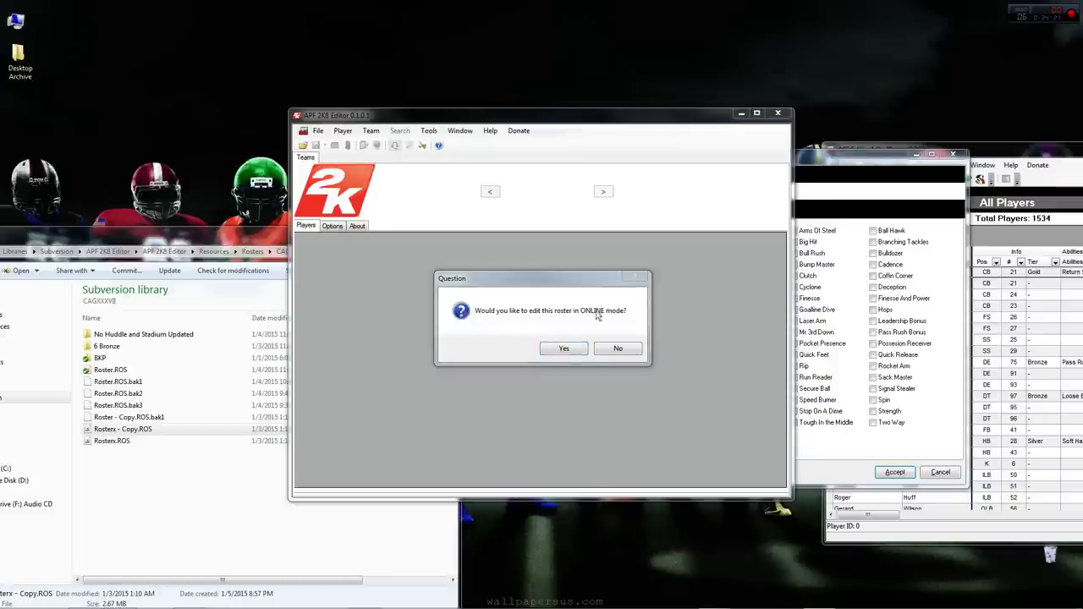
pyautogui.click(618, 349)
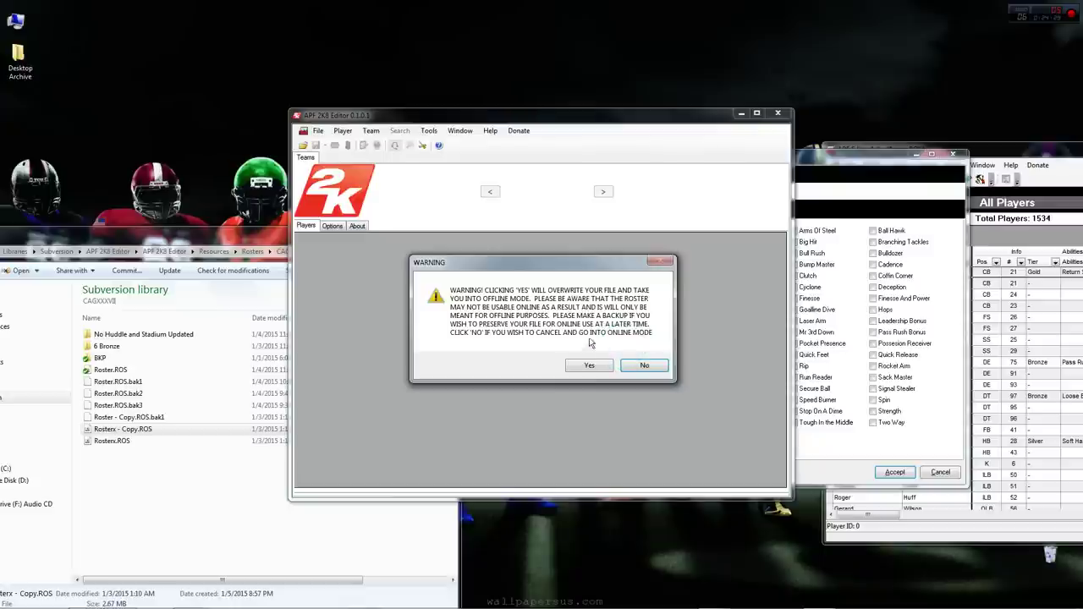